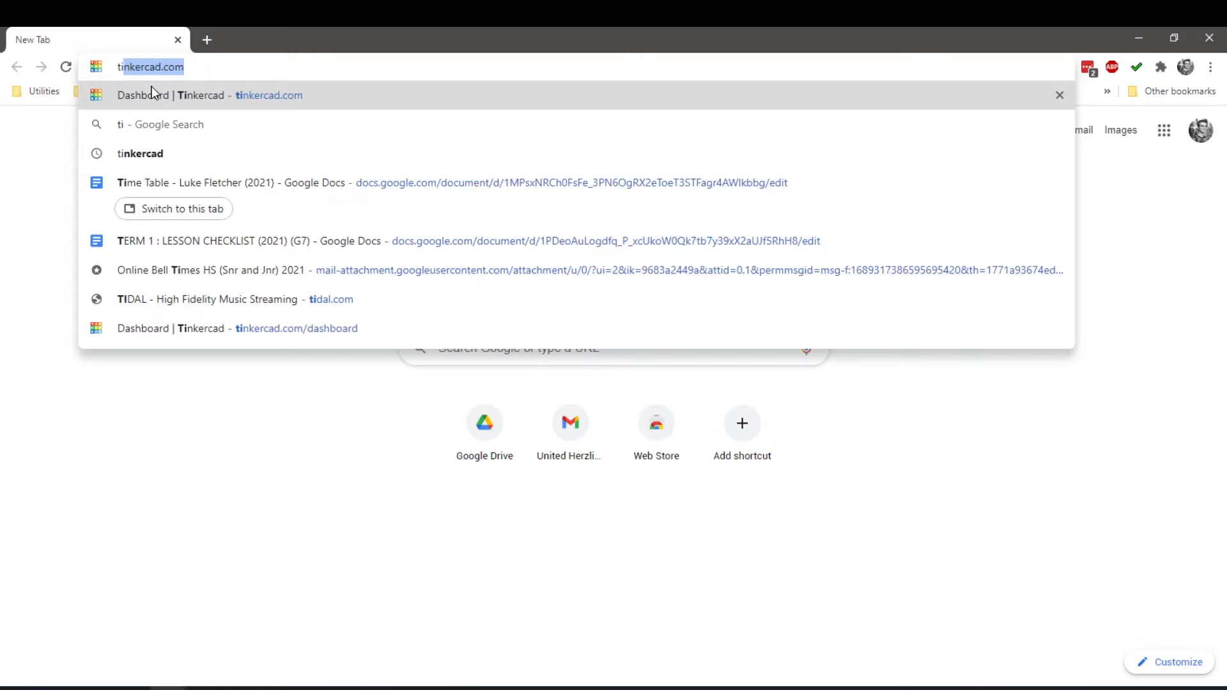
Open the tinkercad.com website in the browser
type("ker")
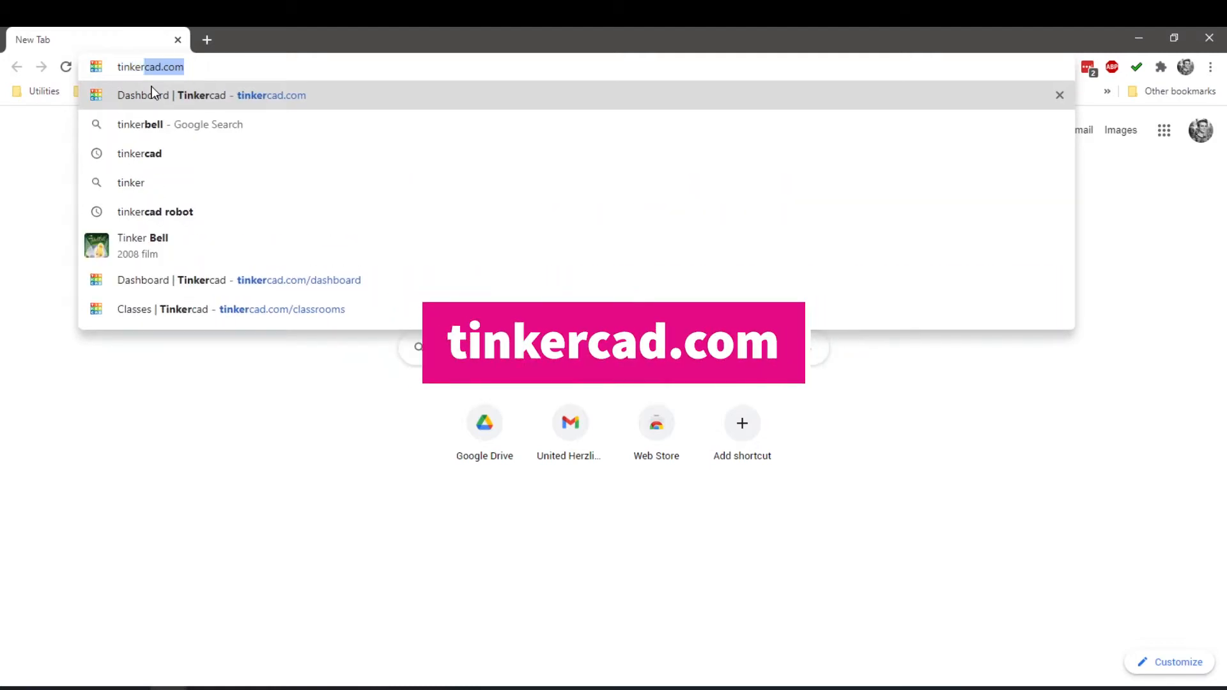
type("cad")
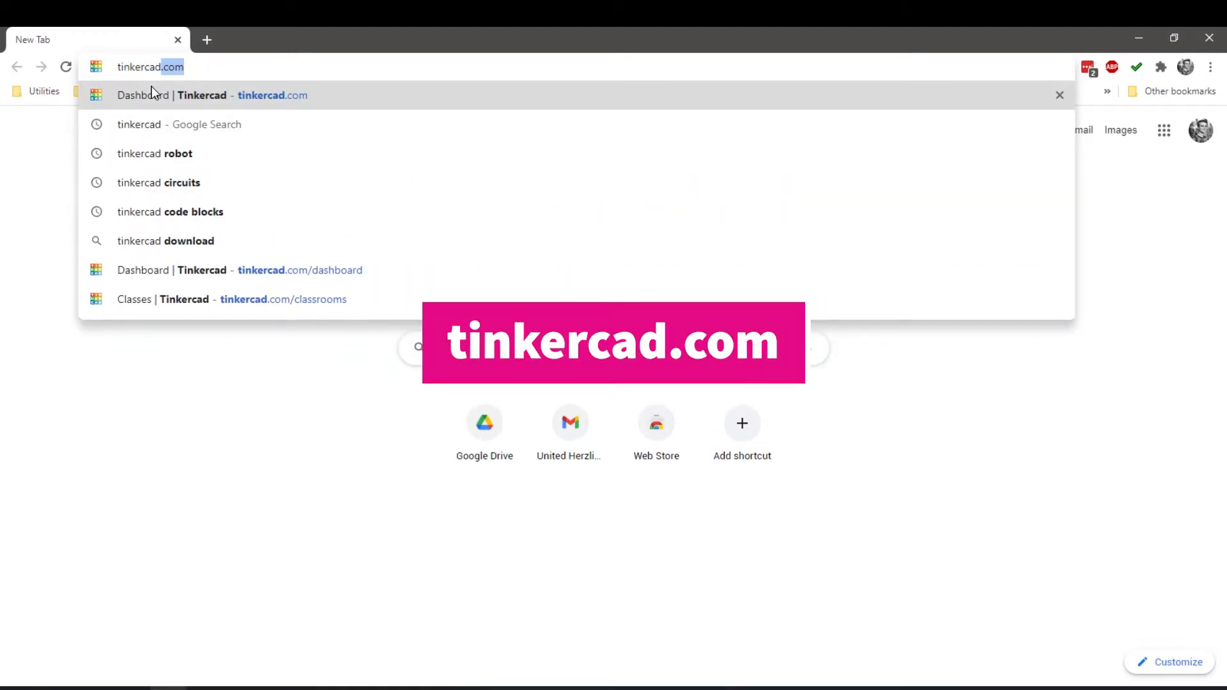
type(".com")
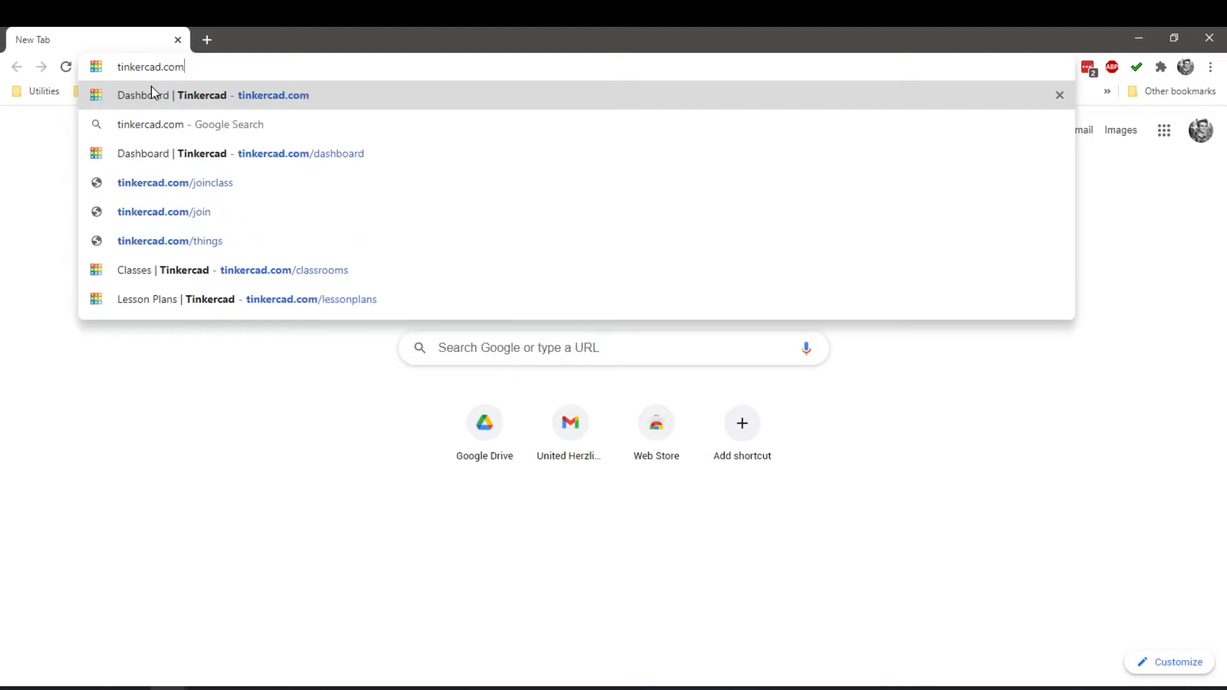
key("Return")
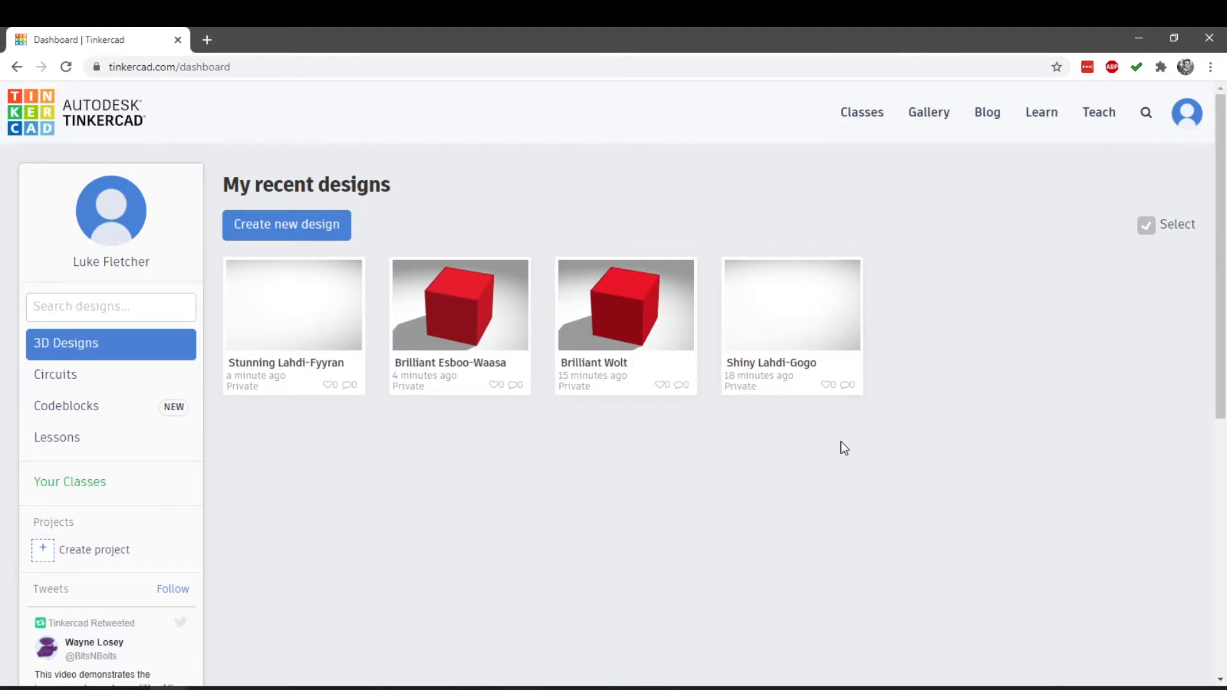
Create a new 3D design and place a solid red box near the middle of the workplane
left_click(307, 229)
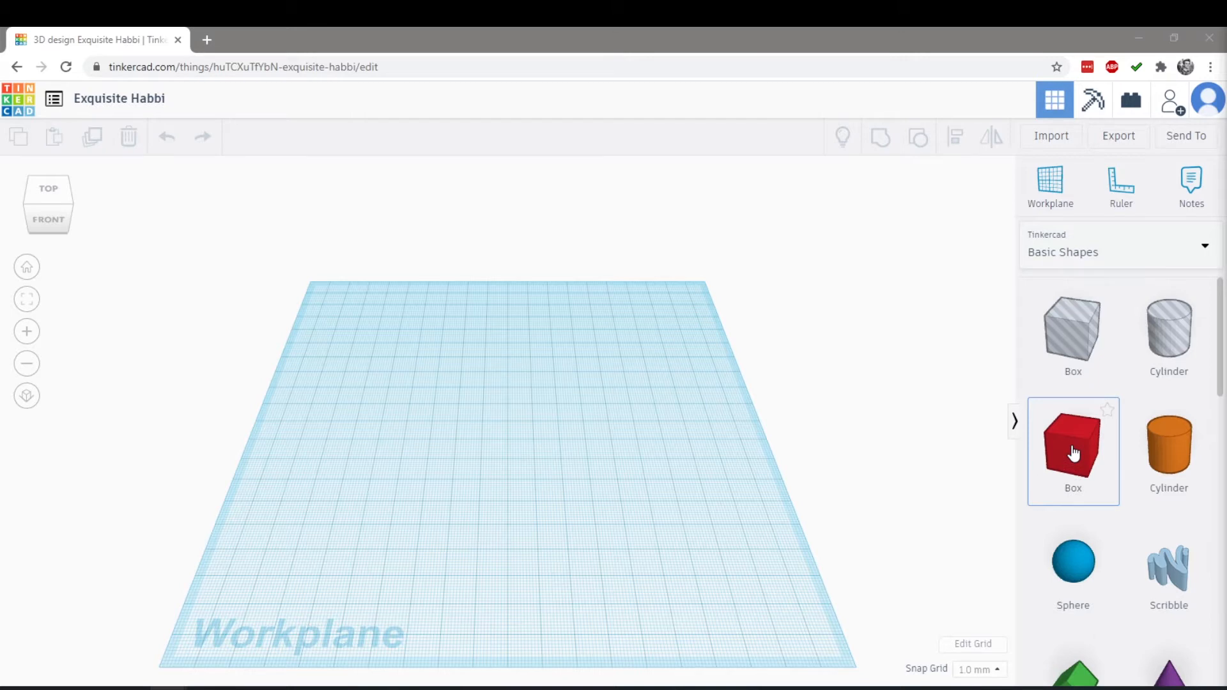
left_click_drag(1074, 453, 483, 439)
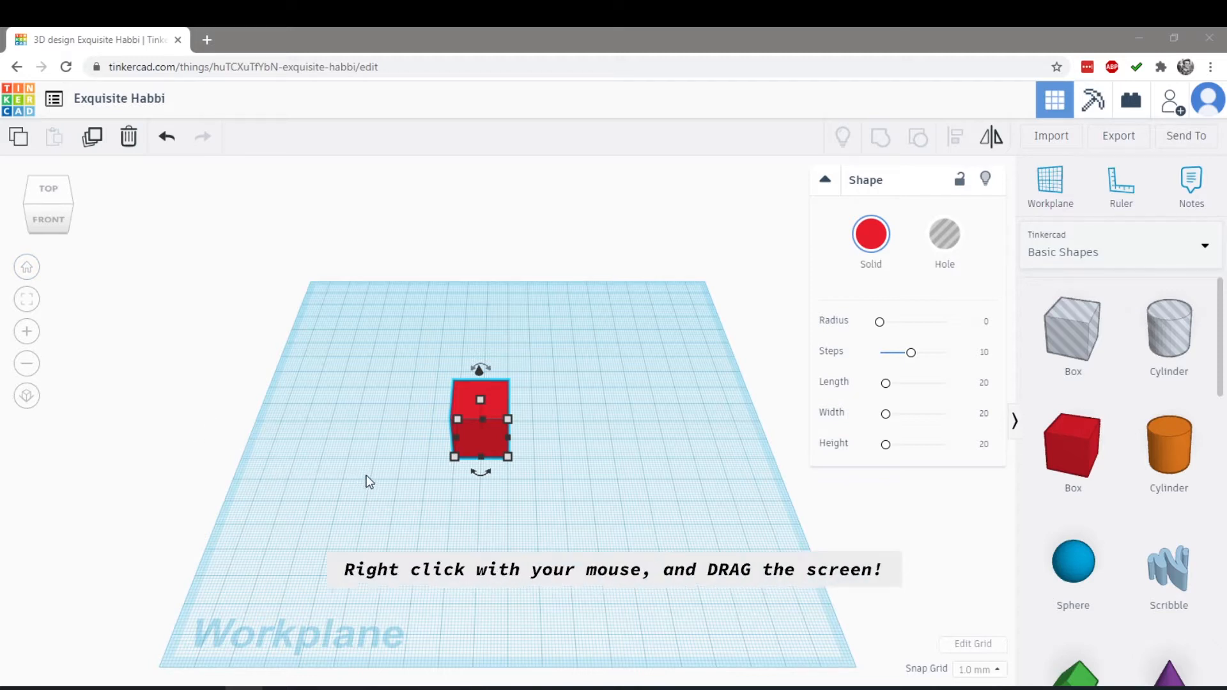
Orbit around the red box to look at it from its left side and back towards the front
left_click(337, 450)
right_click_drag(364, 454, 525, 390)
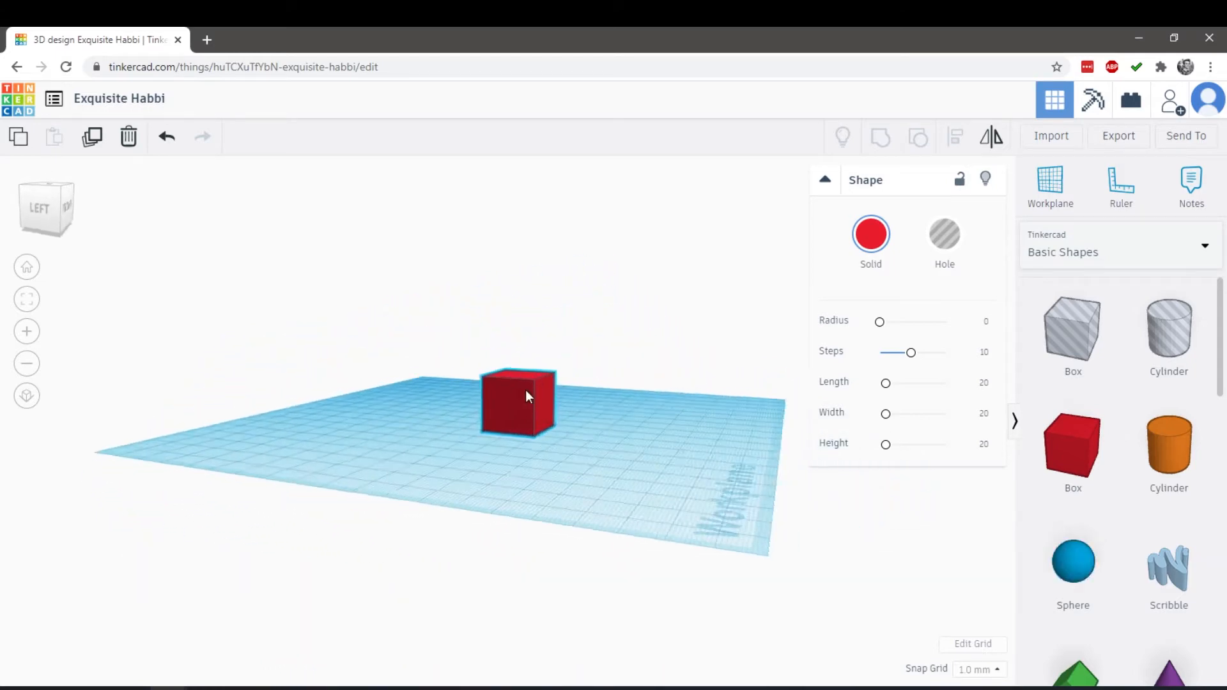
left_click(528, 403)
right_click_drag(617, 433, 720, 425)
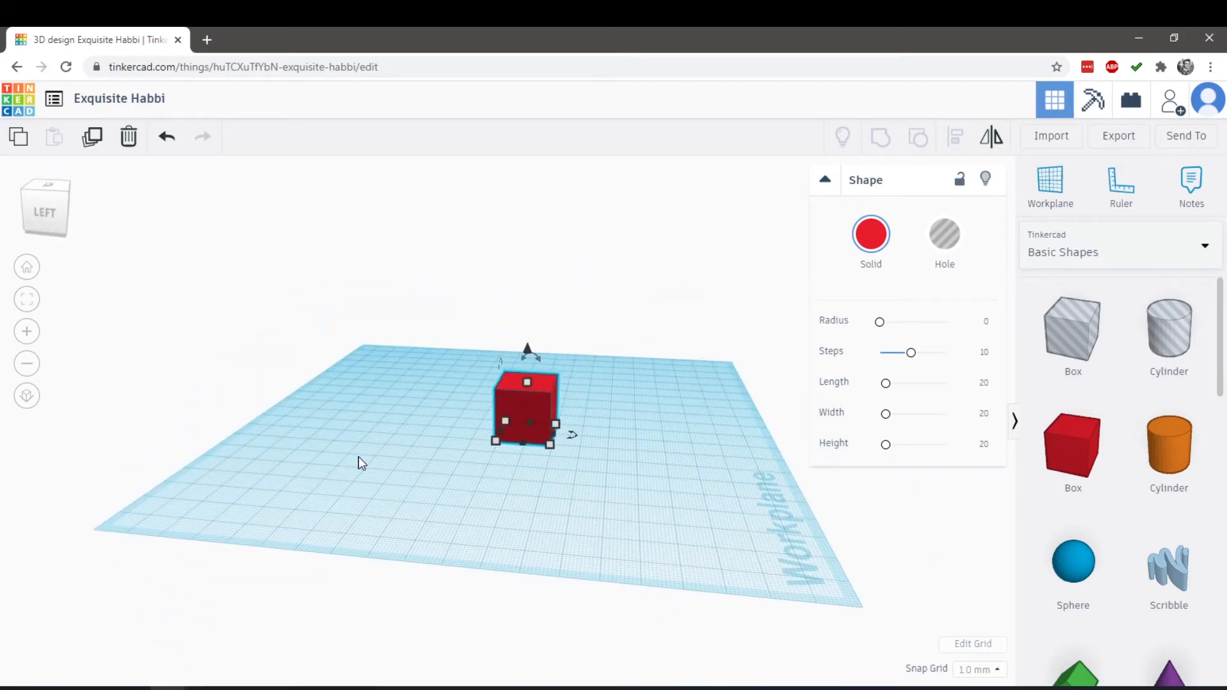
right_click_drag(359, 461, 71, 454)
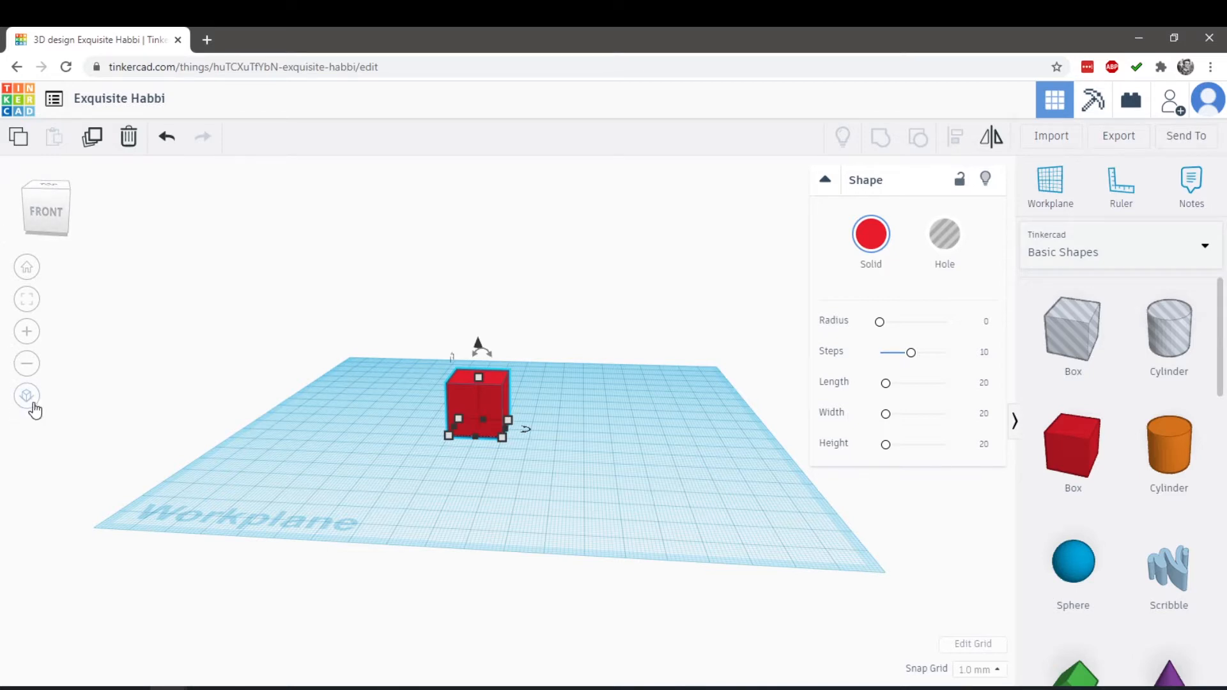
Examine the box in the front, right and left standard views, orbiting freely between them
left_click(44, 213)
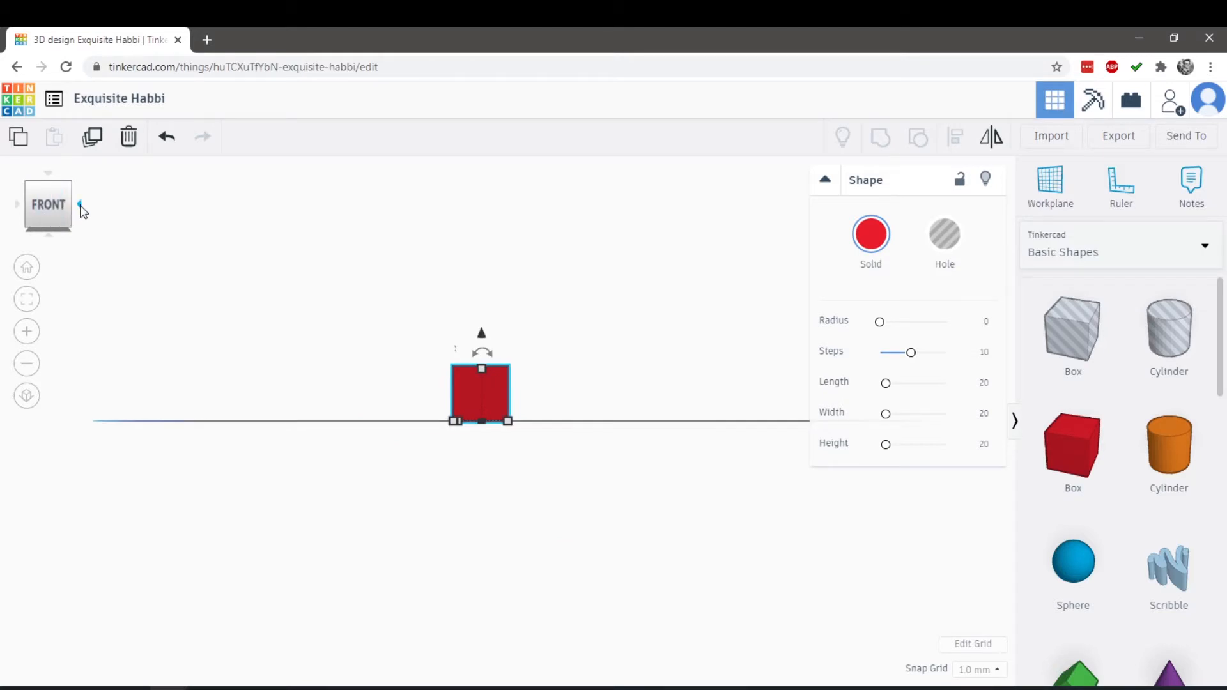
left_click(81, 204)
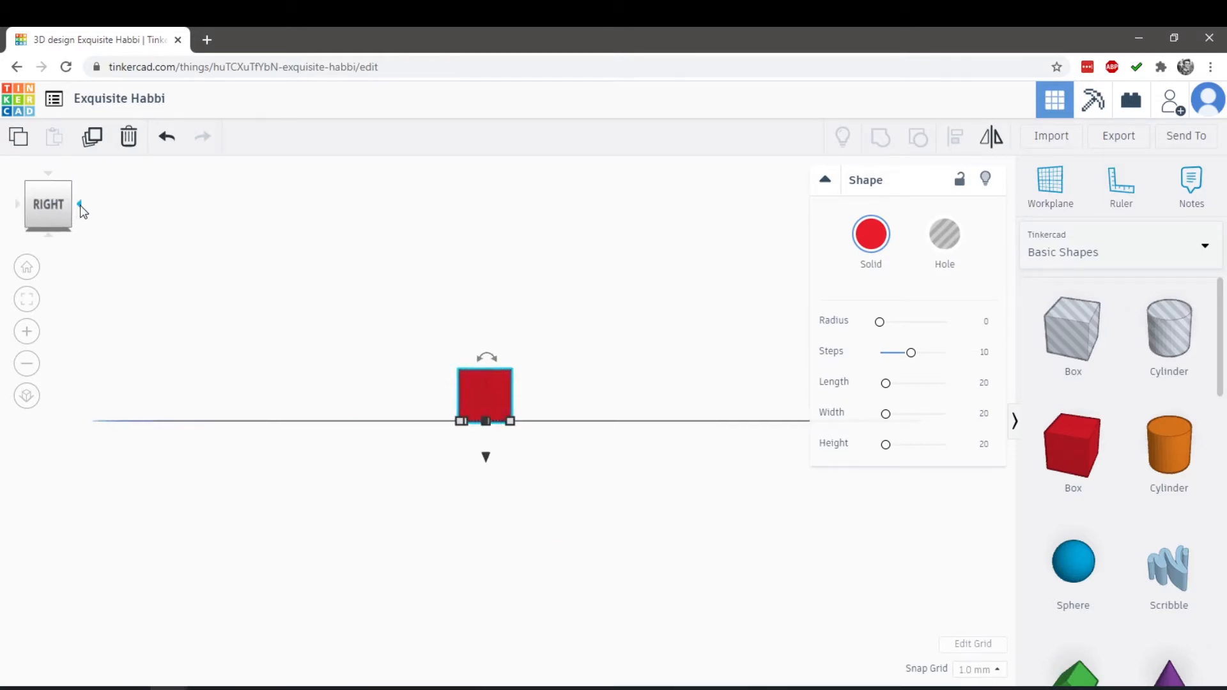
right_click_drag(342, 336, 505, 404)
right_click_drag(306, 252, 685, 307)
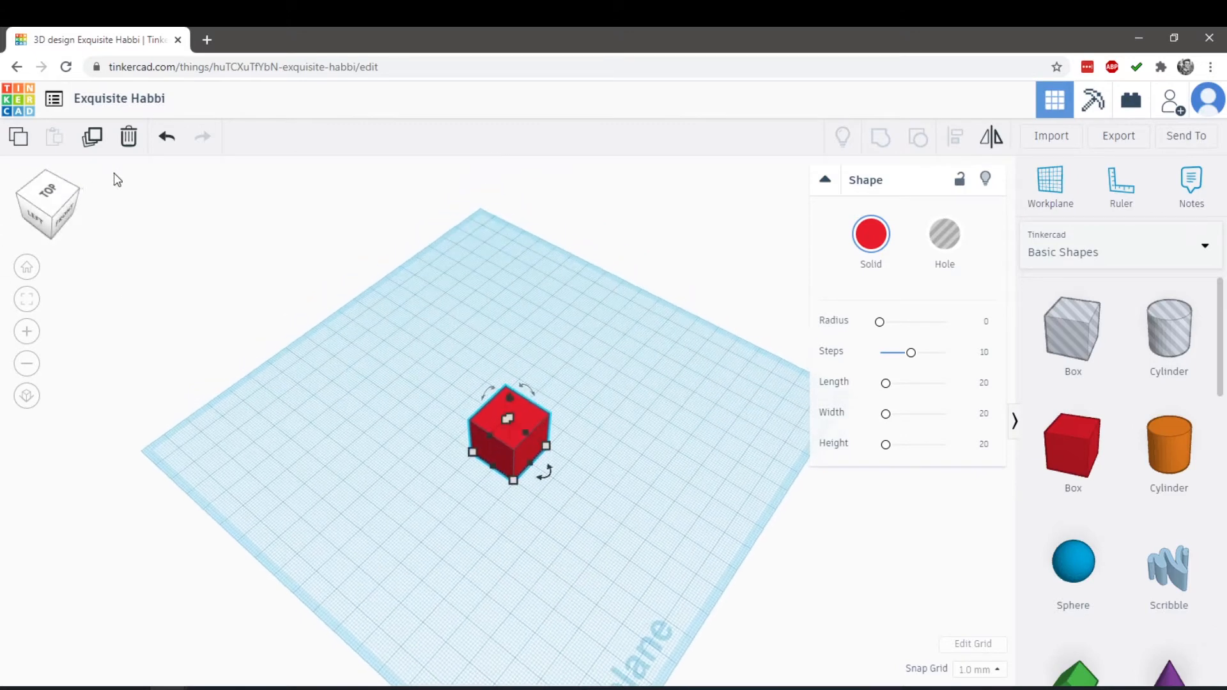
right_click_drag(349, 415, 472, 353)
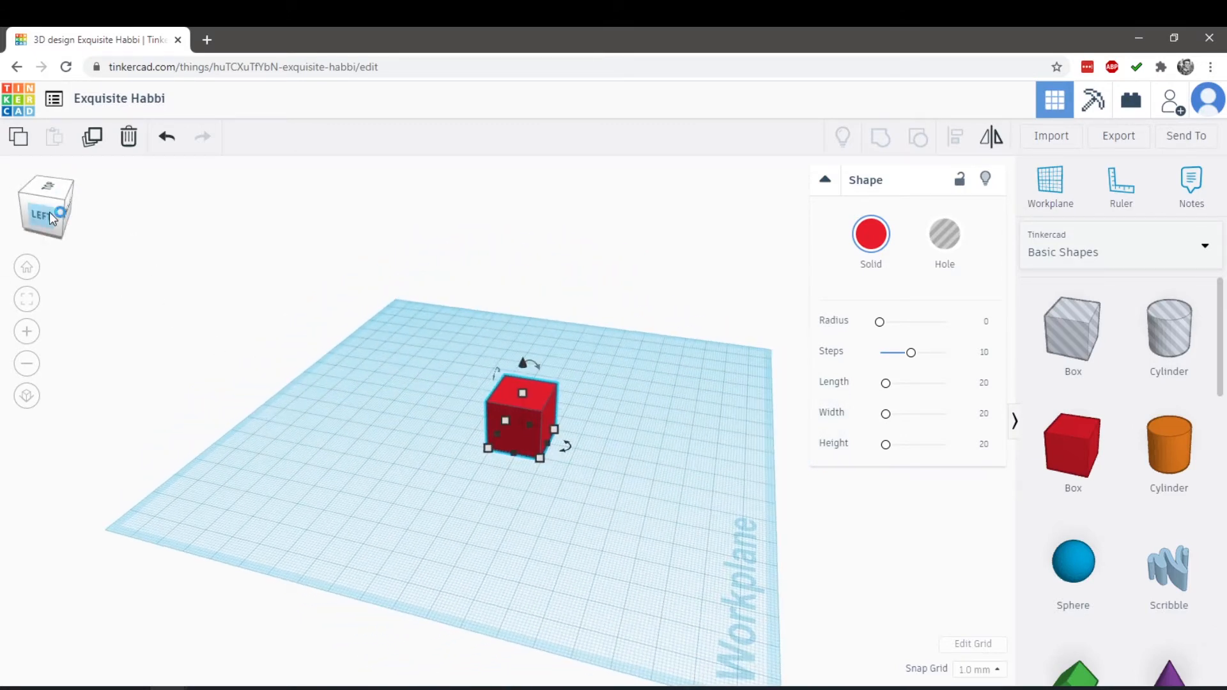
left_click(40, 217)
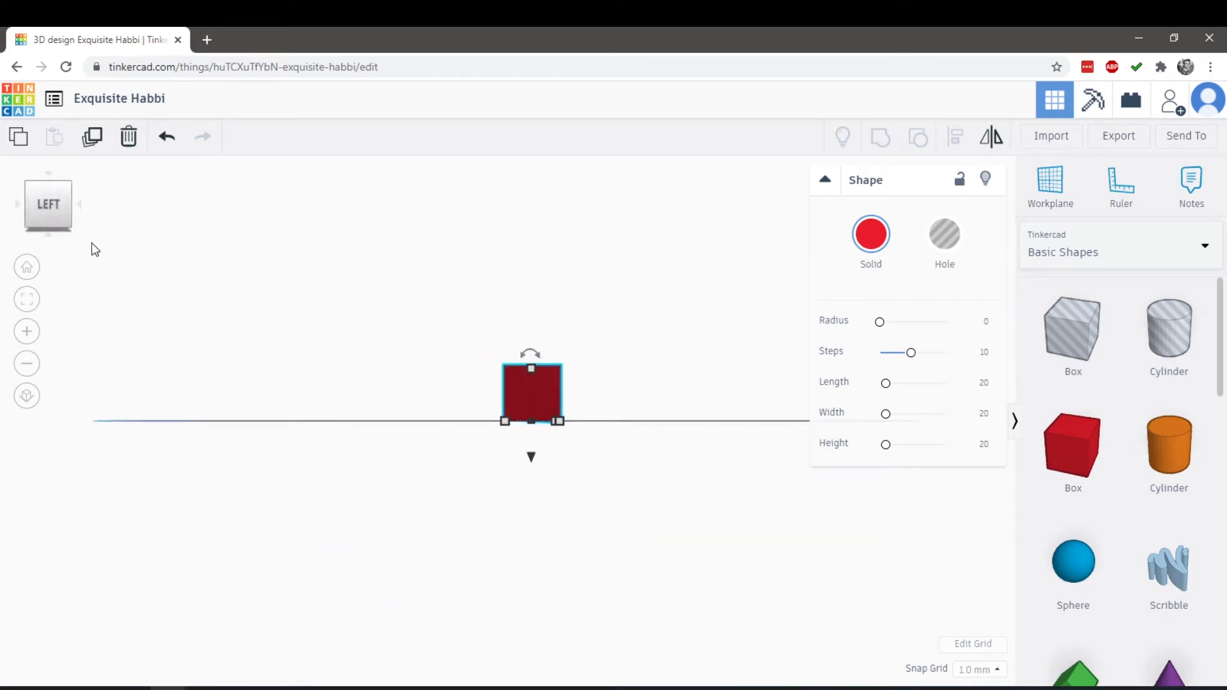
right_click_drag(430, 390, 511, 444)
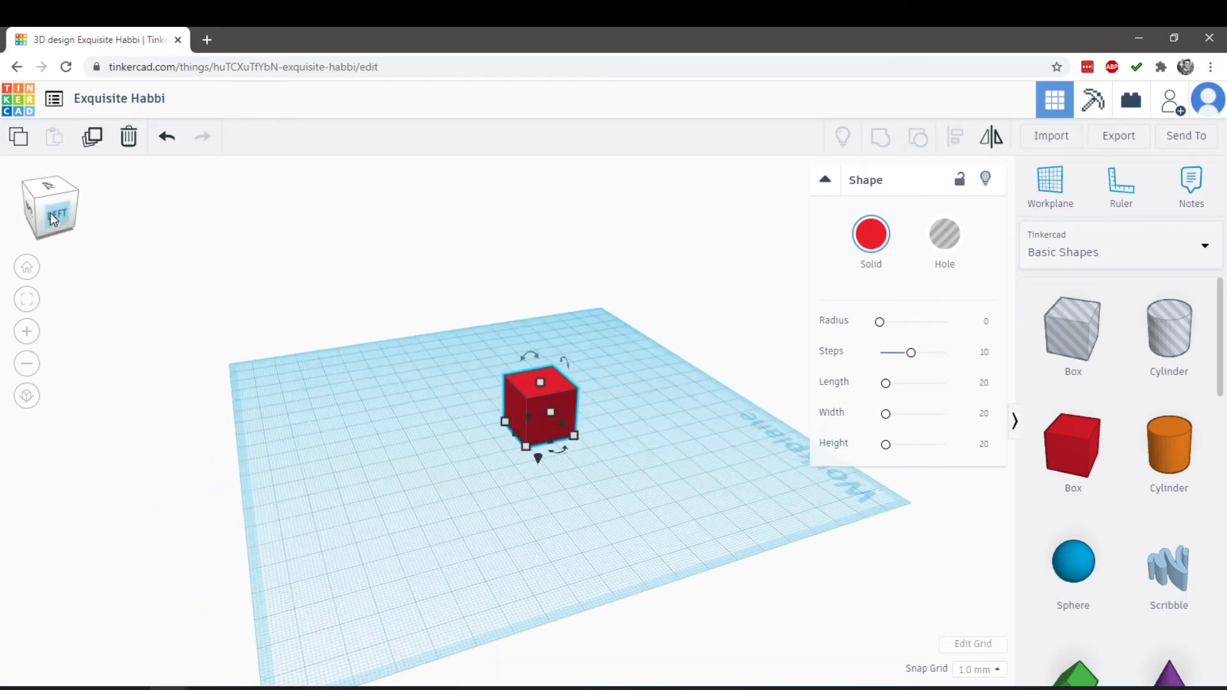
left_click(35, 204)
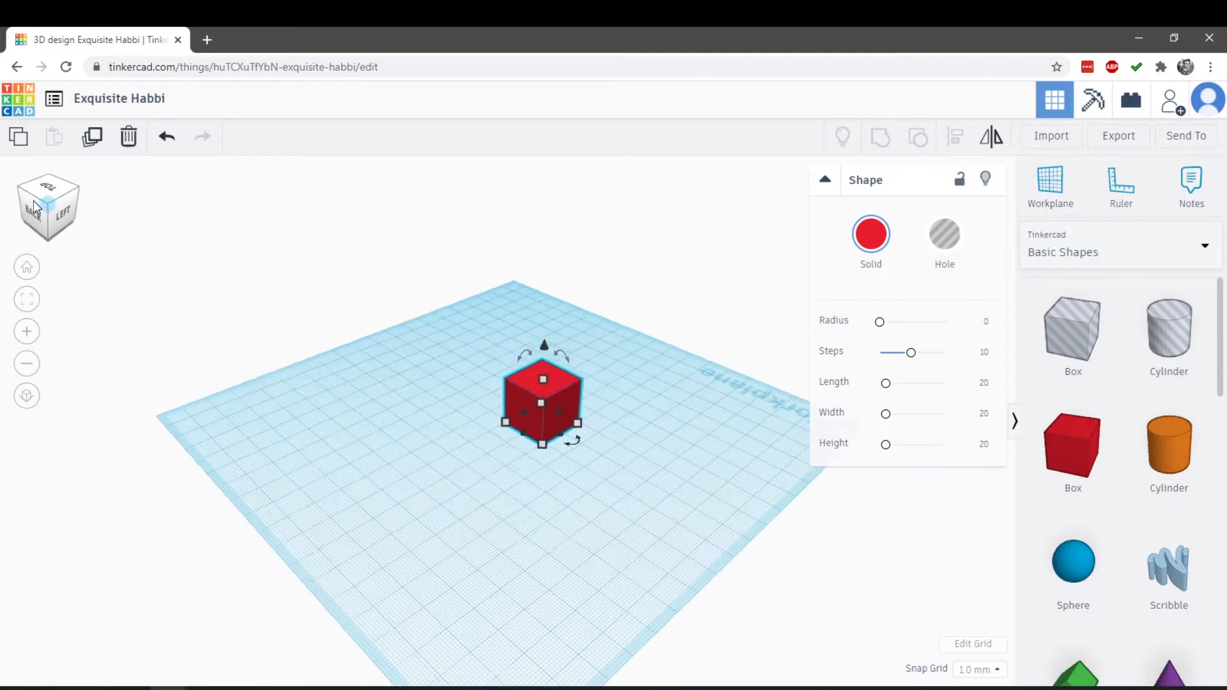
left_click(78, 213)
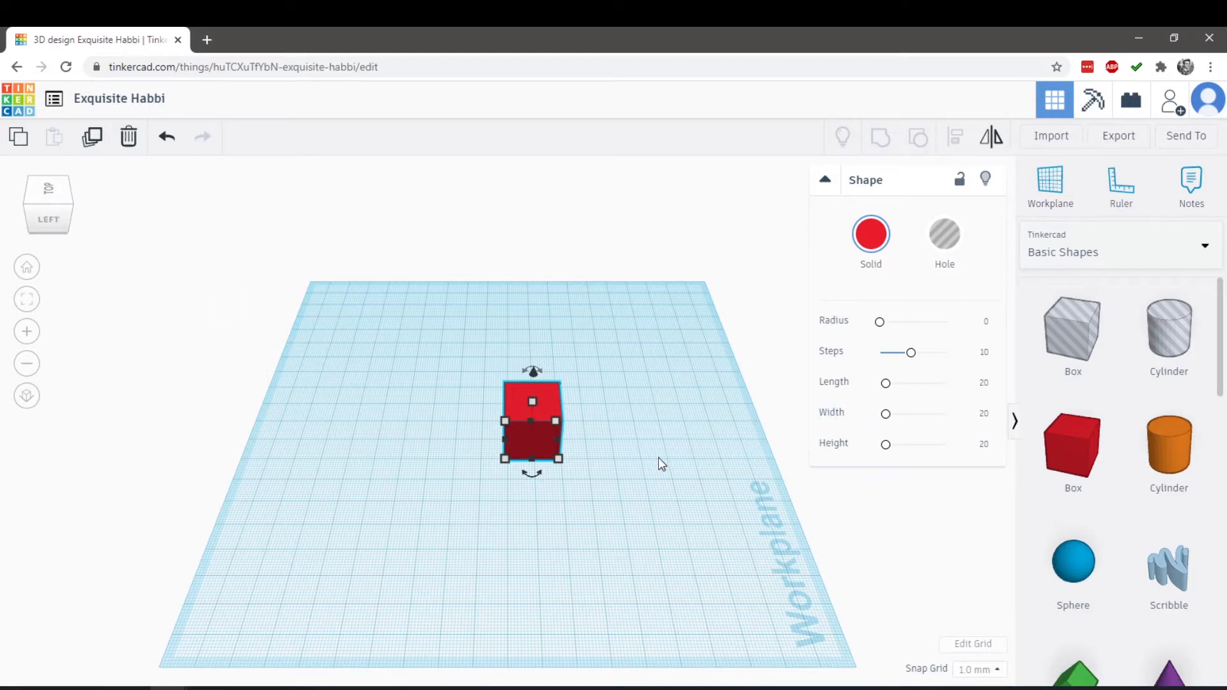
right_click_drag(617, 440, 473, 479)
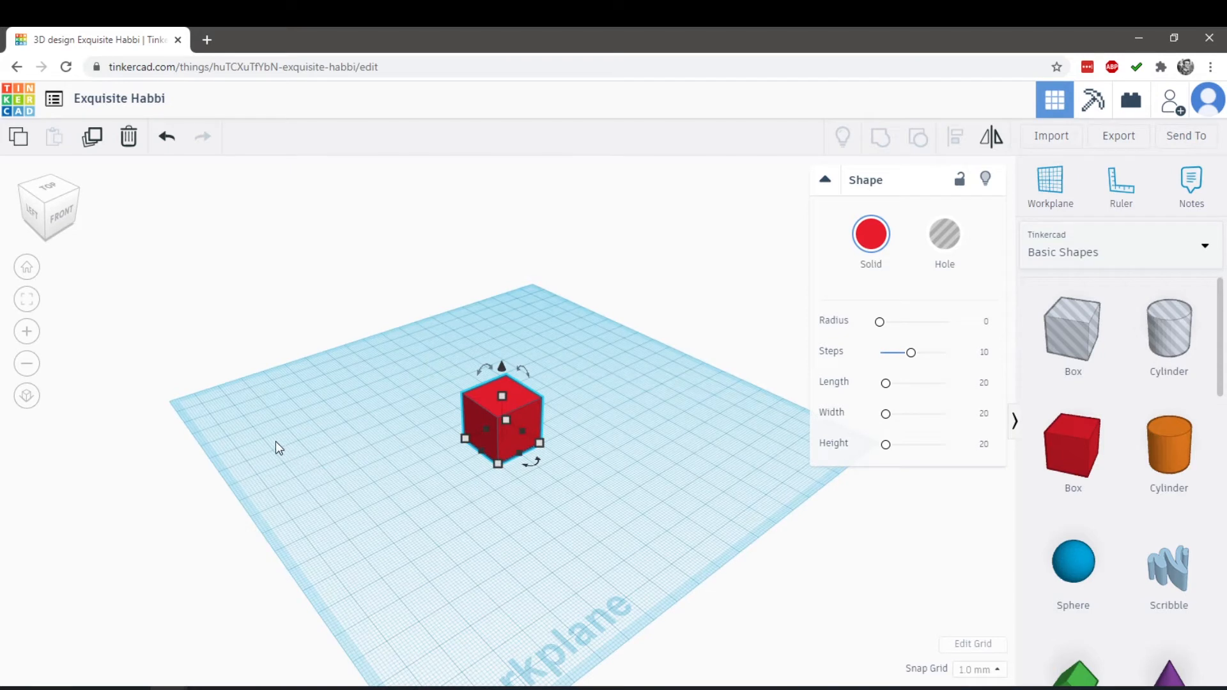
Zoom in and out on the box, pan and orbit around it, and restore the home view
left_click(27, 331)
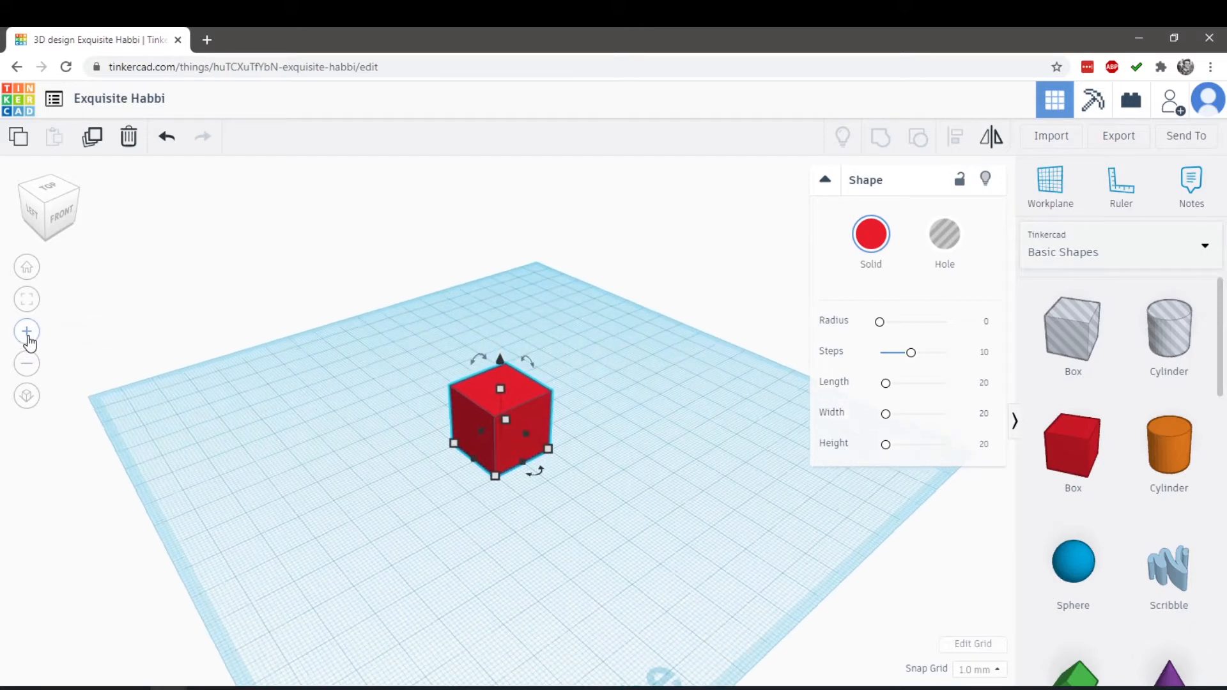
left_click(26, 364)
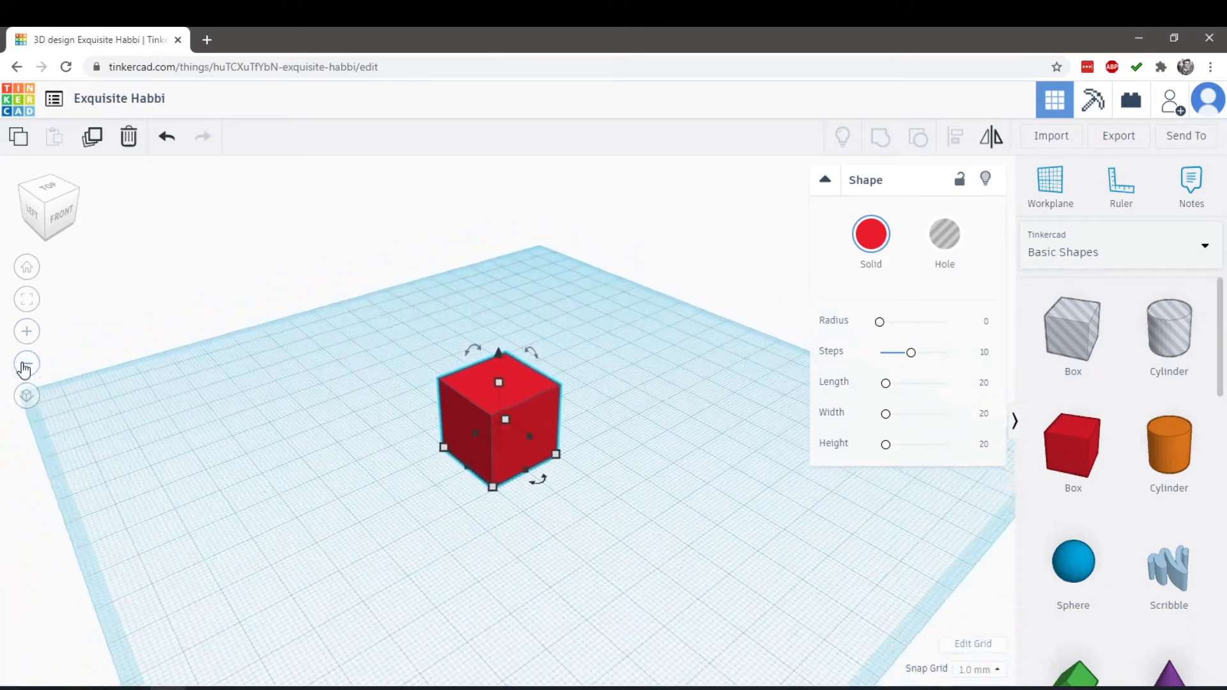
left_click(26, 332)
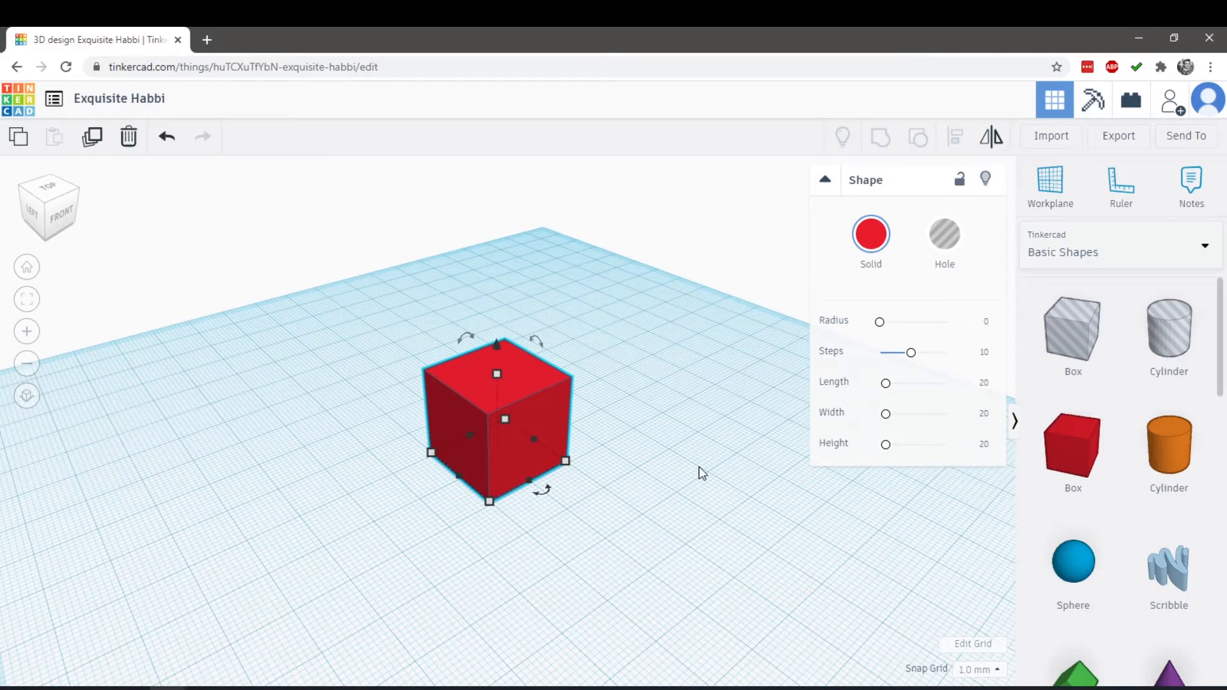
scroll(643, 508, "down", 3)
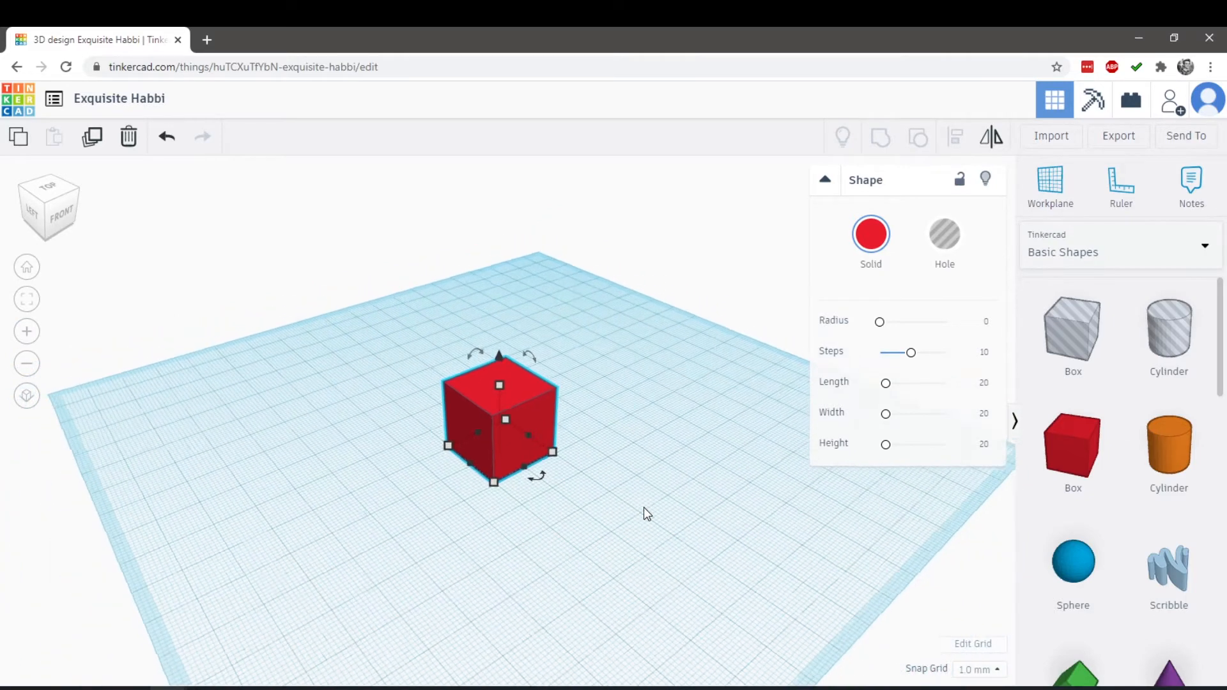
scroll(624, 508, "up", 5)
scroll(592, 466, "down", 3)
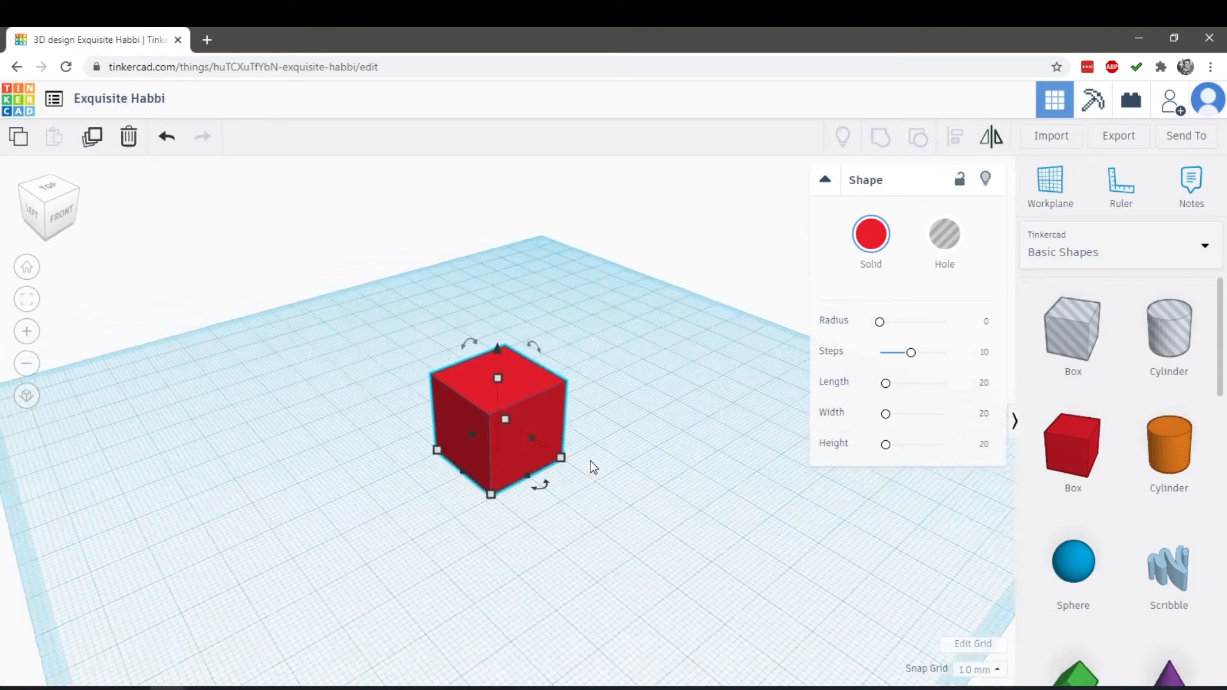
scroll(592, 466, "up", 1)
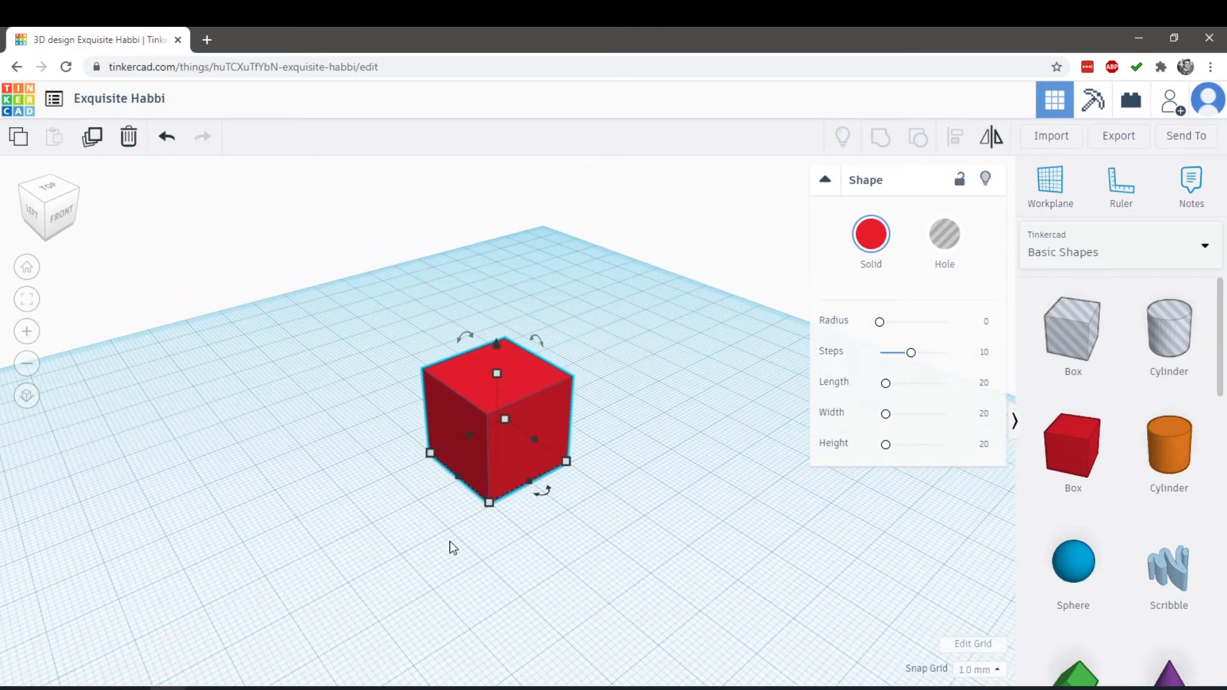
right_click_drag(451, 547, 413, 509)
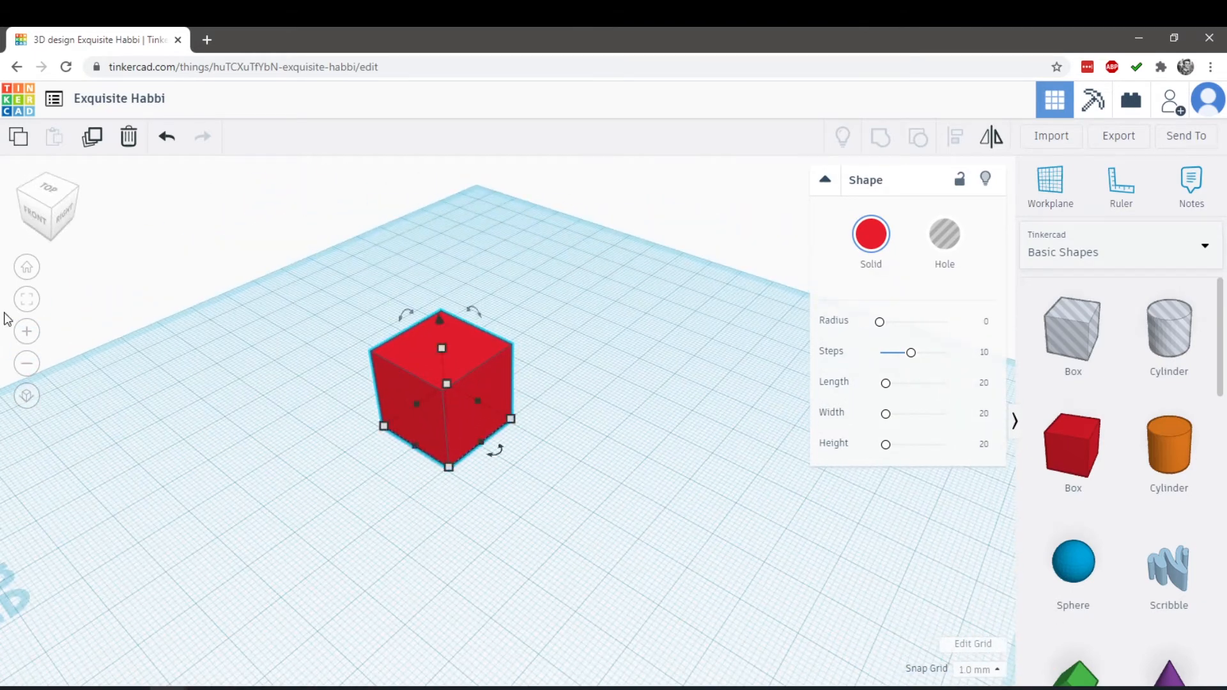
left_click(29, 337)
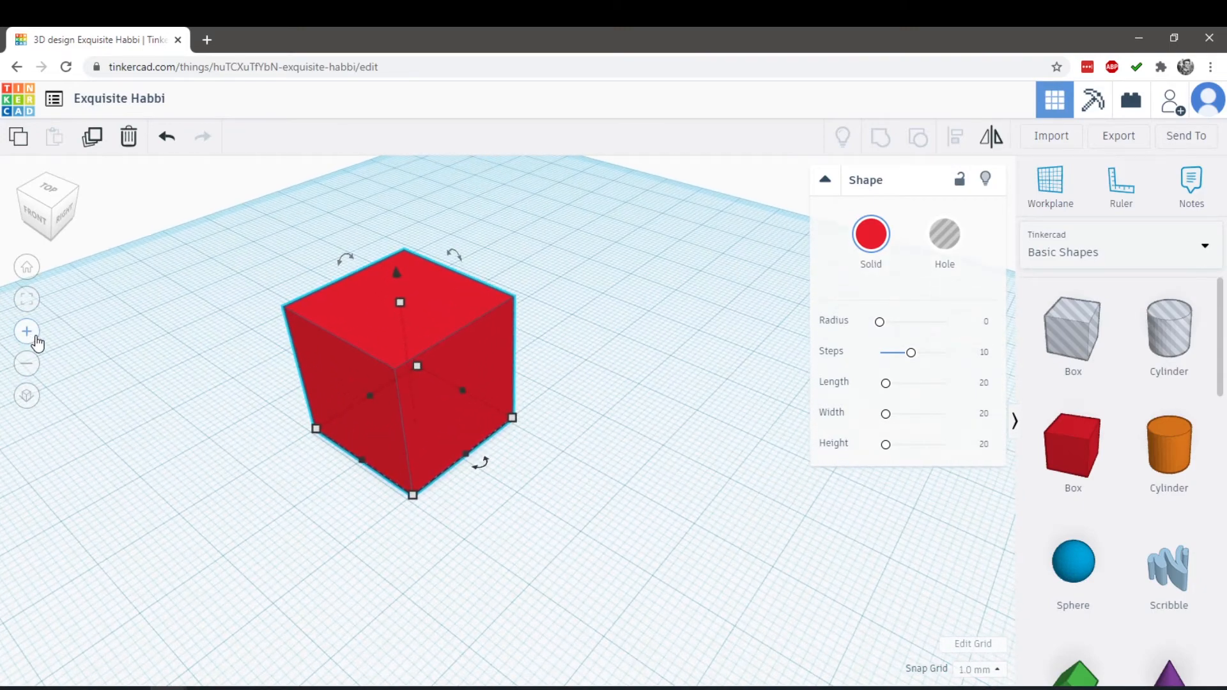
right_click_drag(185, 409, 520, 386)
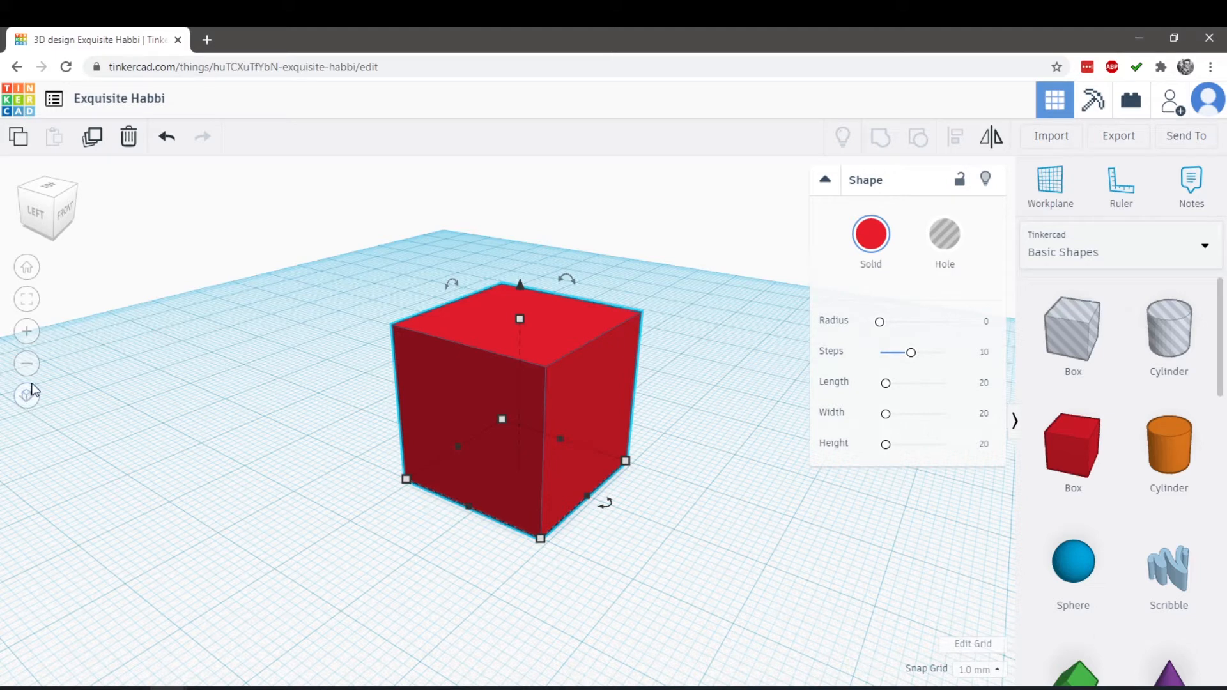
left_click(28, 271)
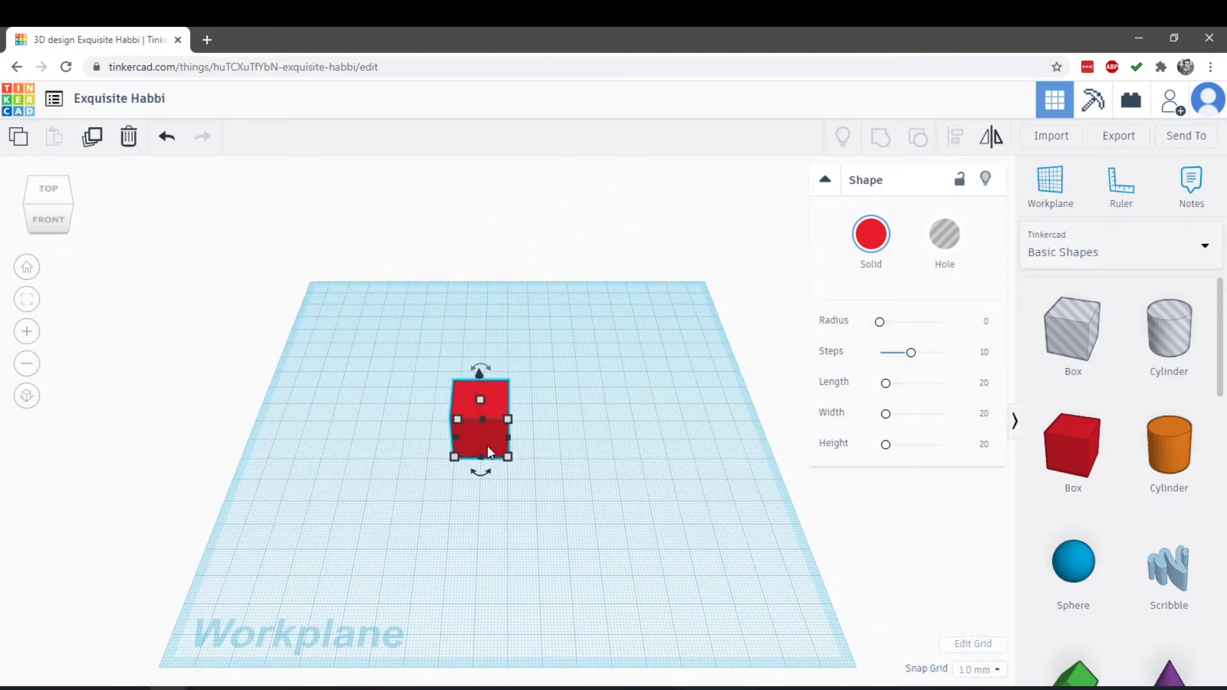
Move the red box across the workplane, starting with a 10 mm shift in both horizontal directions
left_click_drag(488, 448, 518, 473)
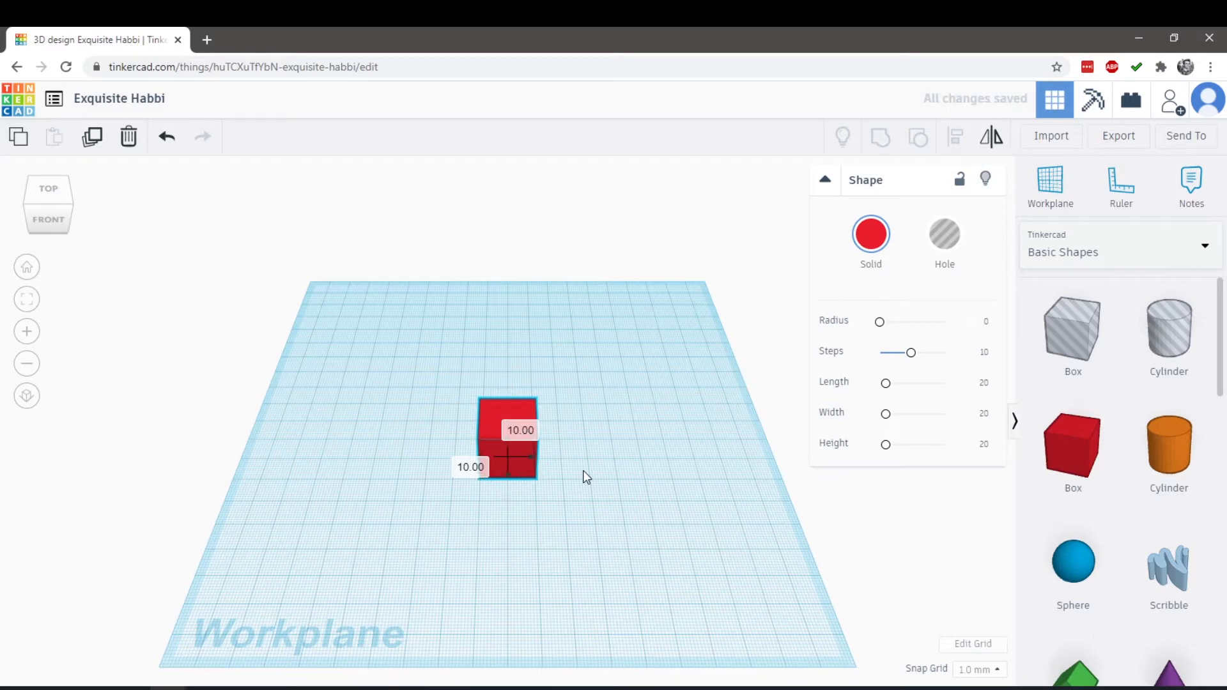
right_click_drag(582, 472, 433, 441)
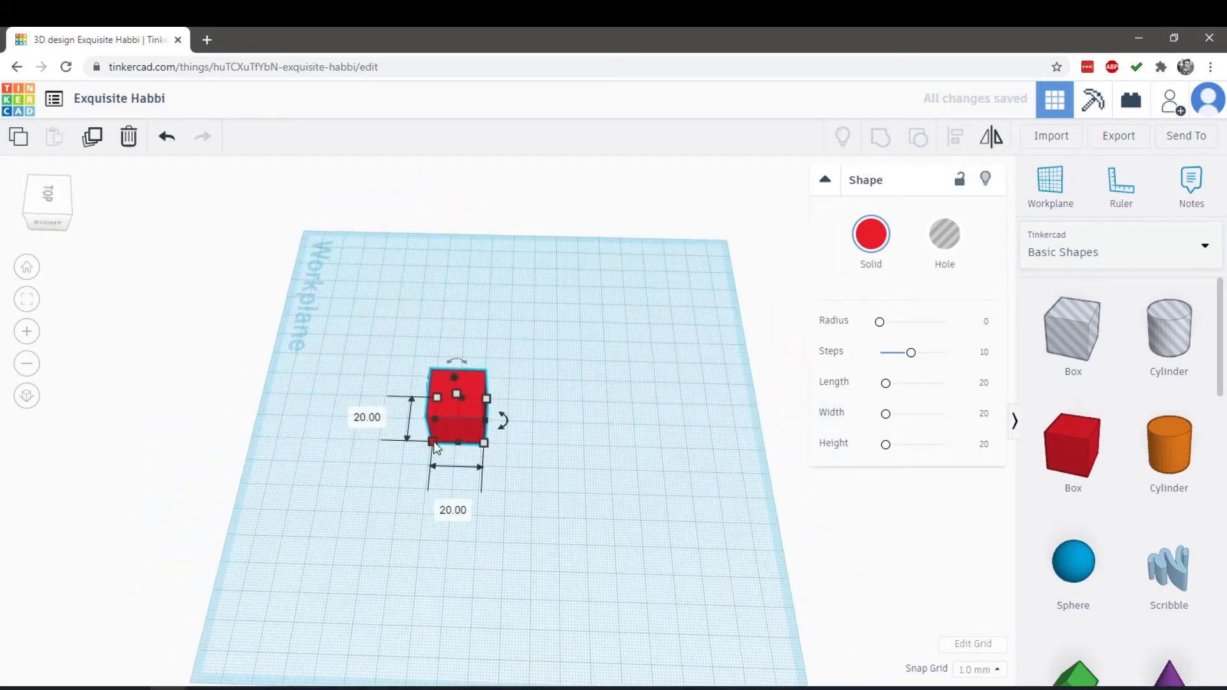
left_click_drag(477, 425, 518, 445)
scroll(518, 445, "up", 5)
right_click_drag(521, 590, 684, 524)
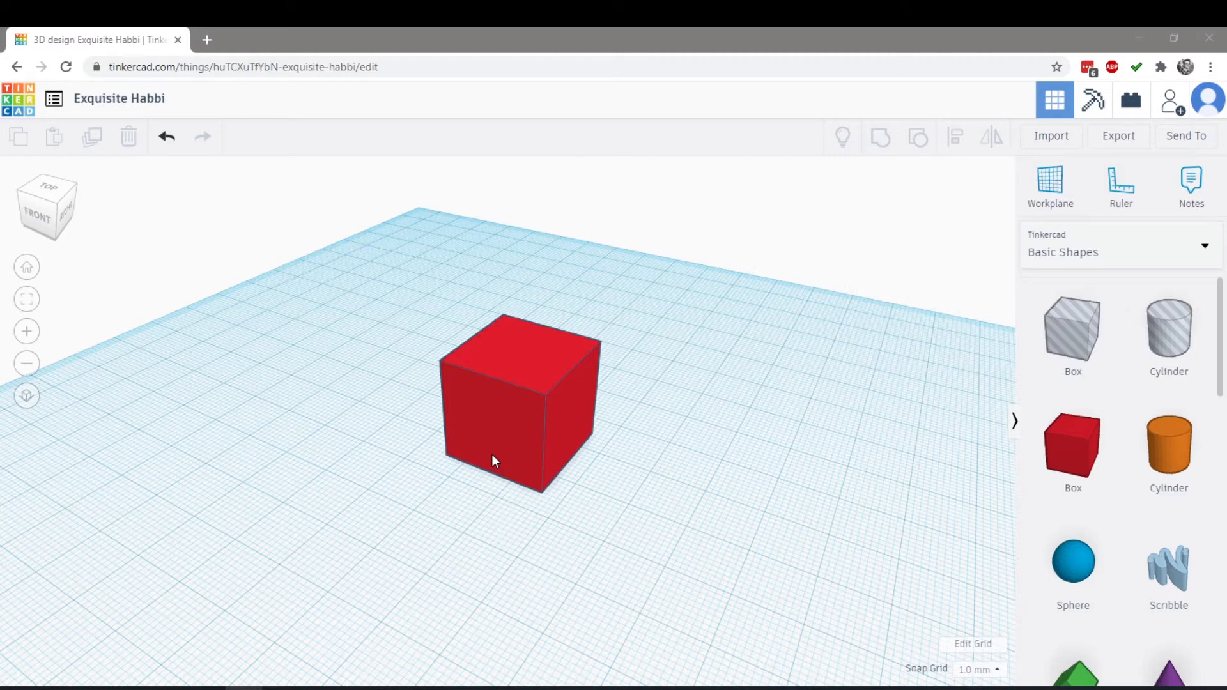
Select, deselect and reselect the red box, and inspect its base dimensions at the corner handles
left_click(532, 455)
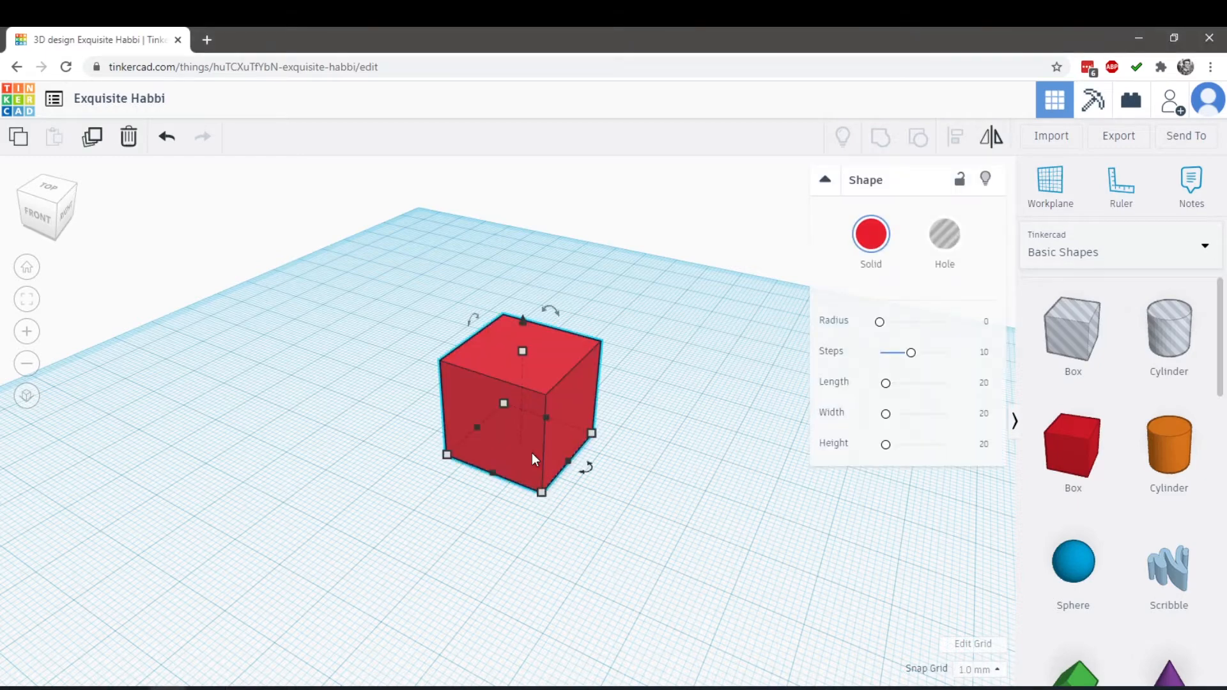
left_click(533, 531)
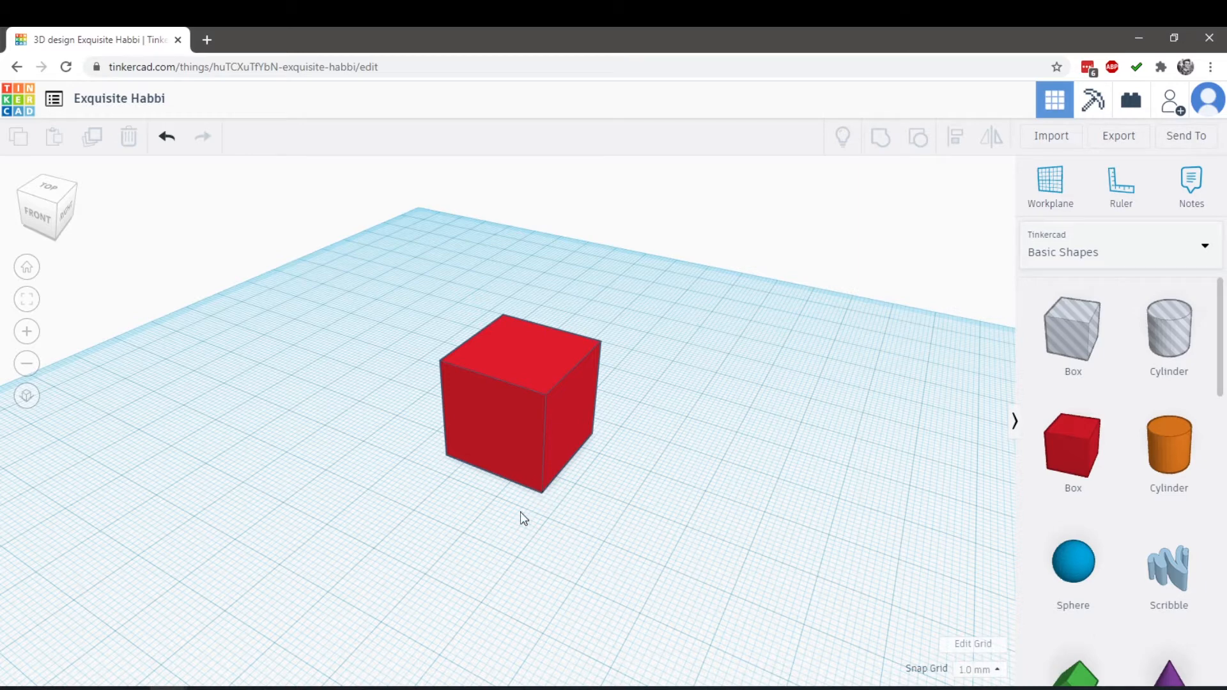
left_click(526, 451)
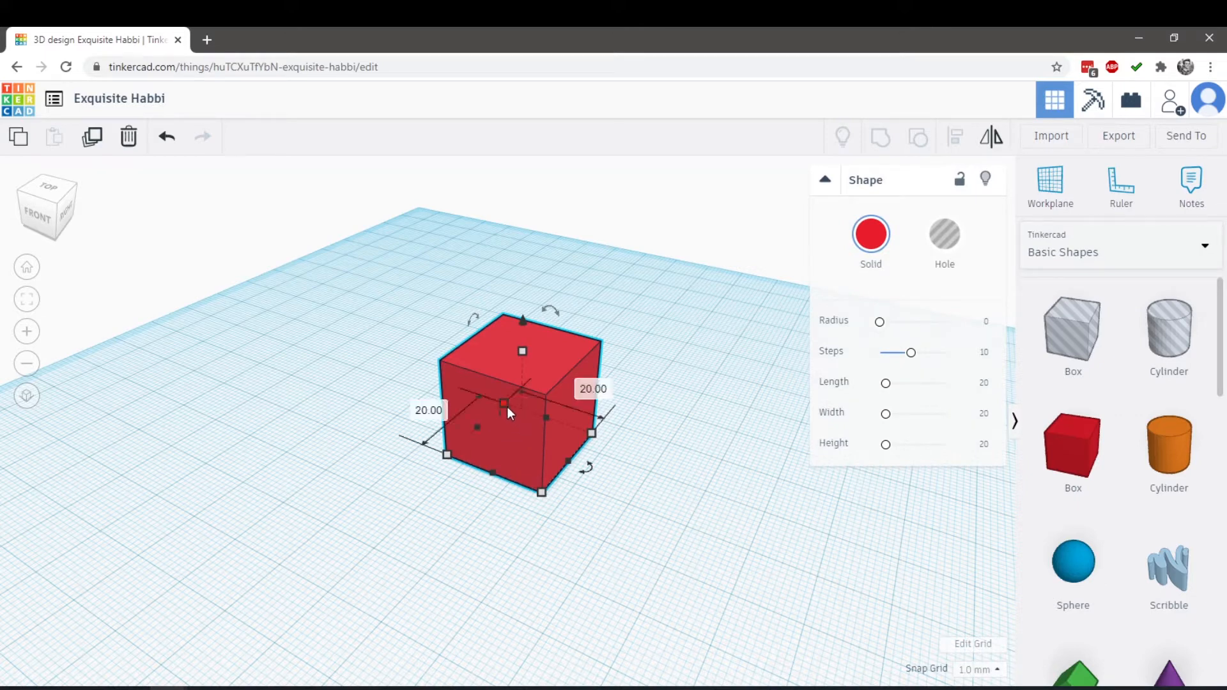
mouse_move(482, 435)
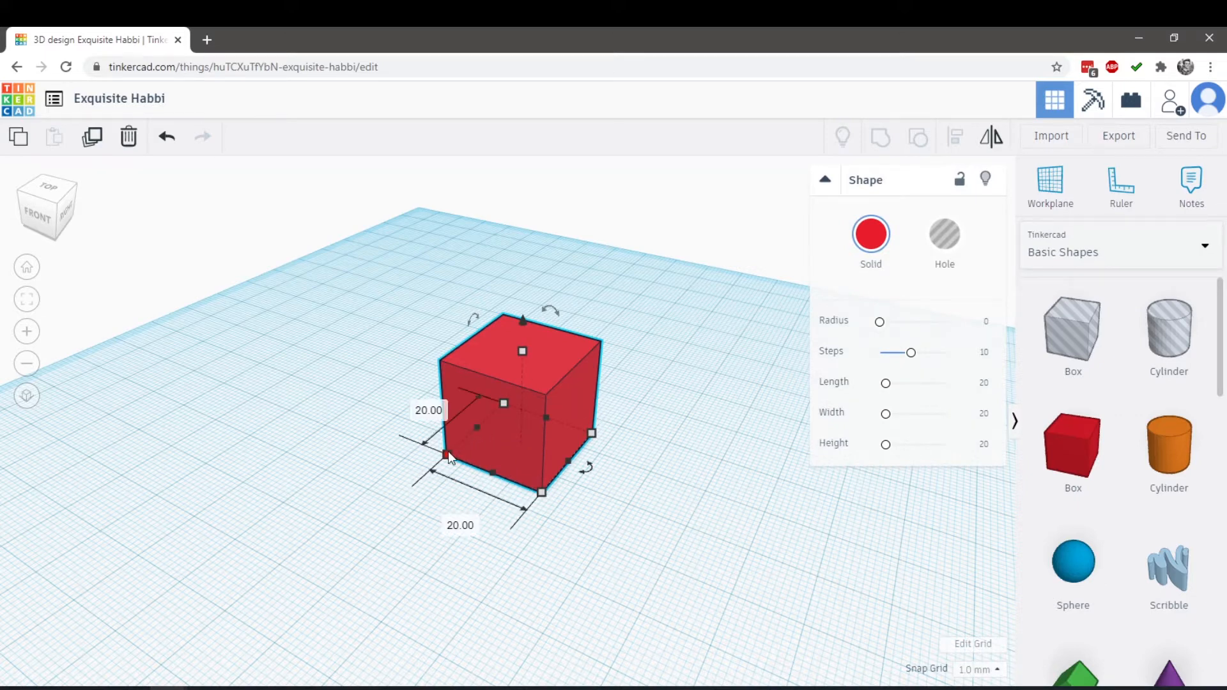
Enlarge the red box's base from its corner and rear edge to about 40 mm wide and 77 mm long
mouse_move(488, 475)
mouse_move(542, 494)
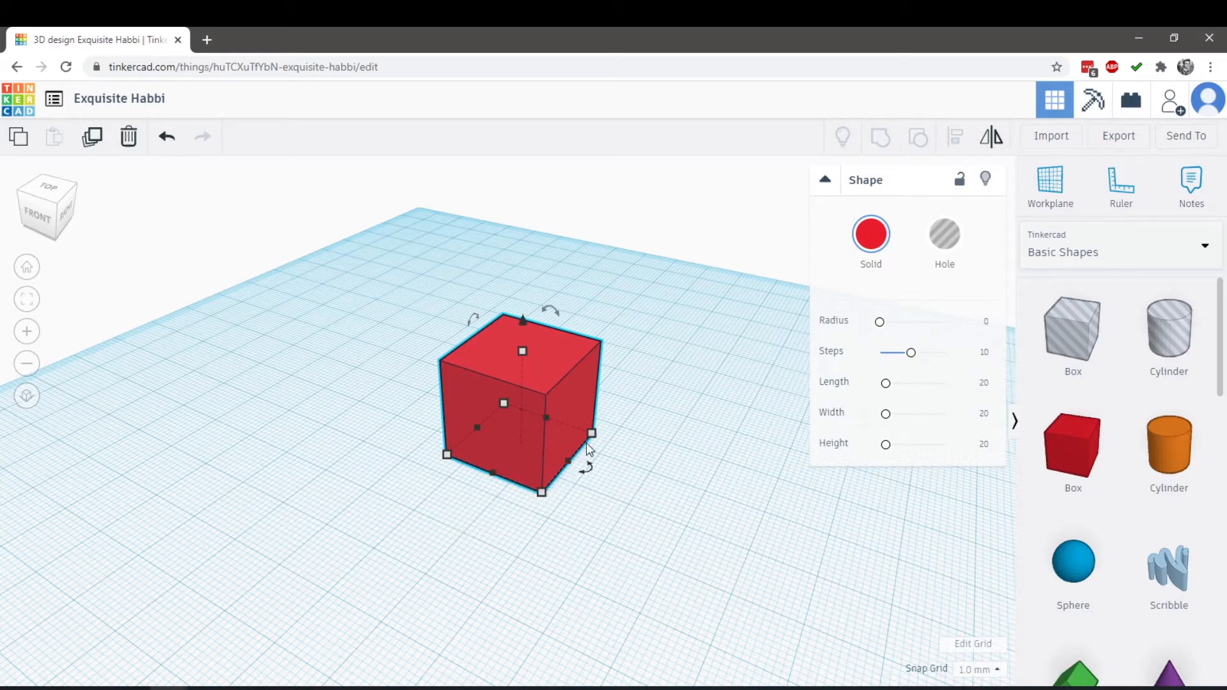
mouse_move(598, 435)
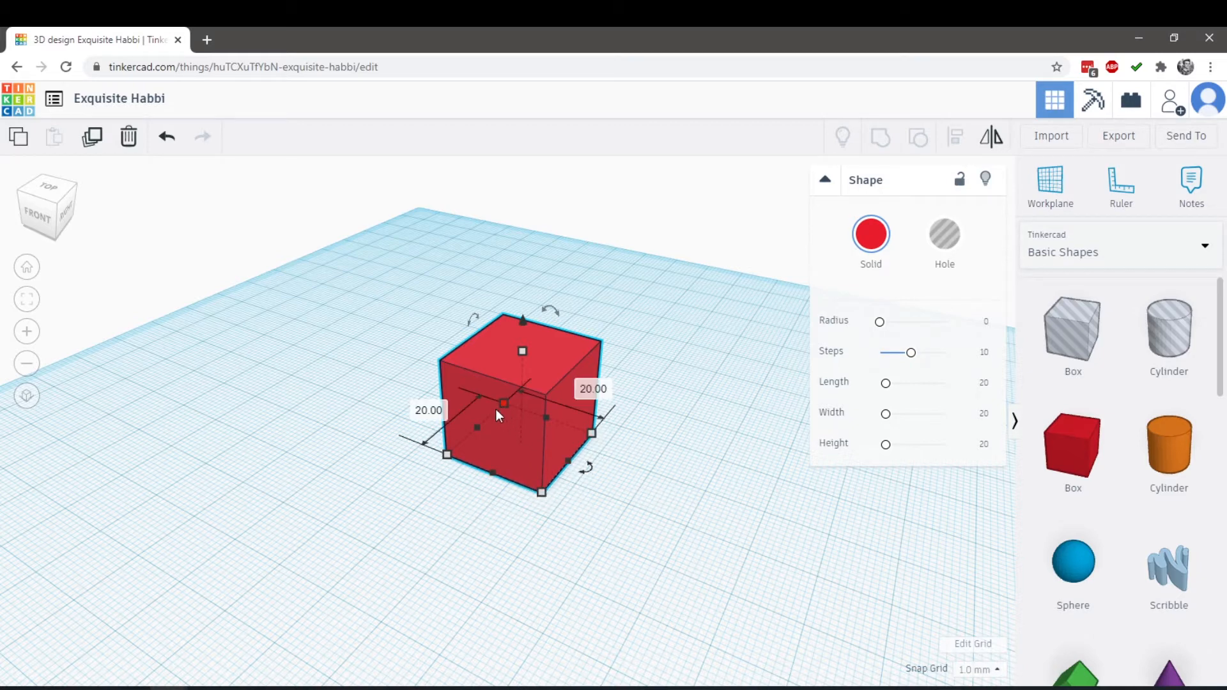
mouse_move(505, 397)
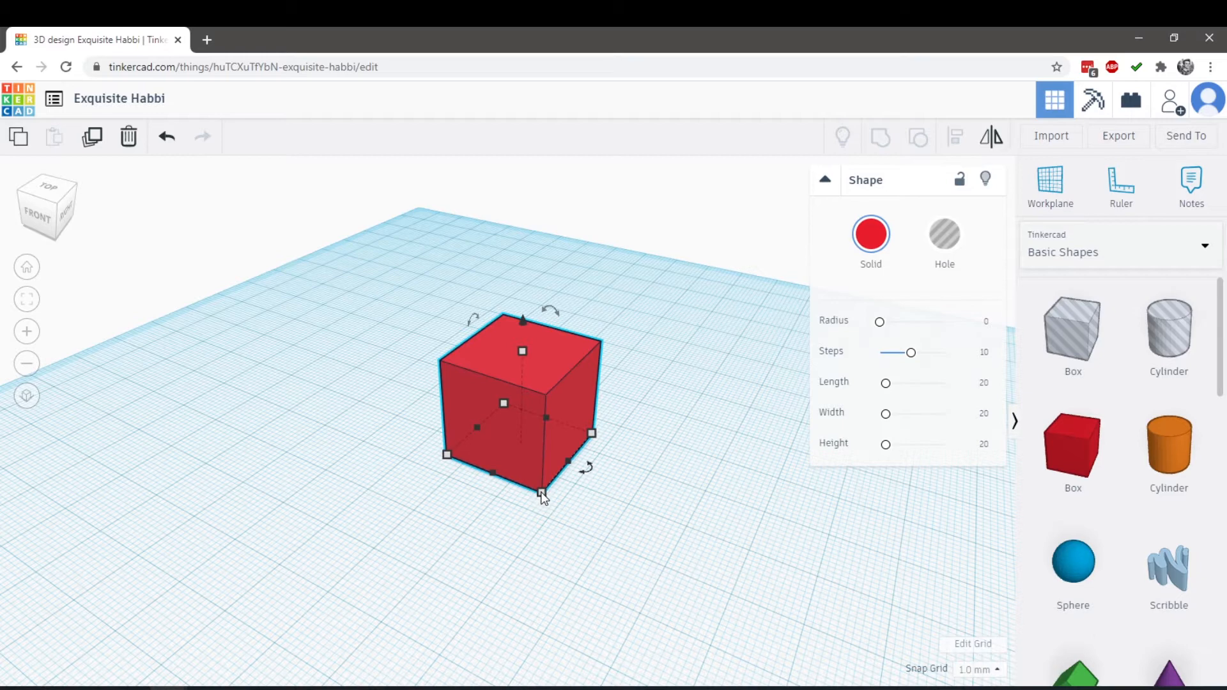
left_click_drag(541, 492, 587, 649)
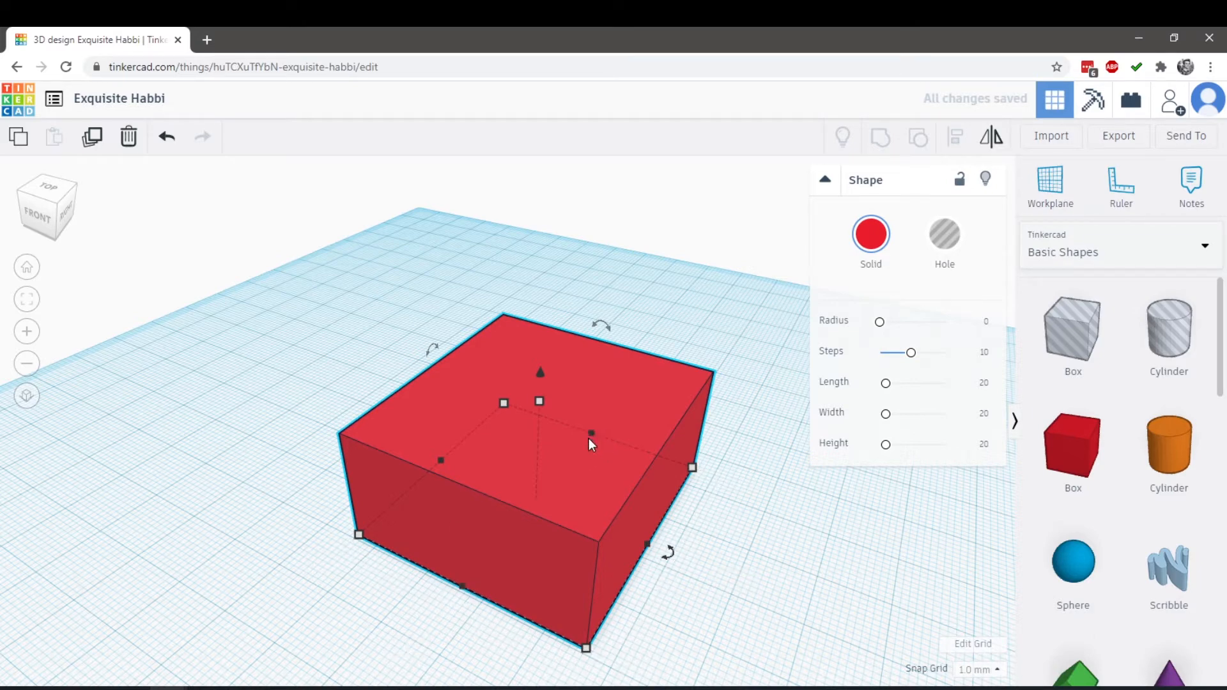
left_click_drag(589, 435, 655, 363)
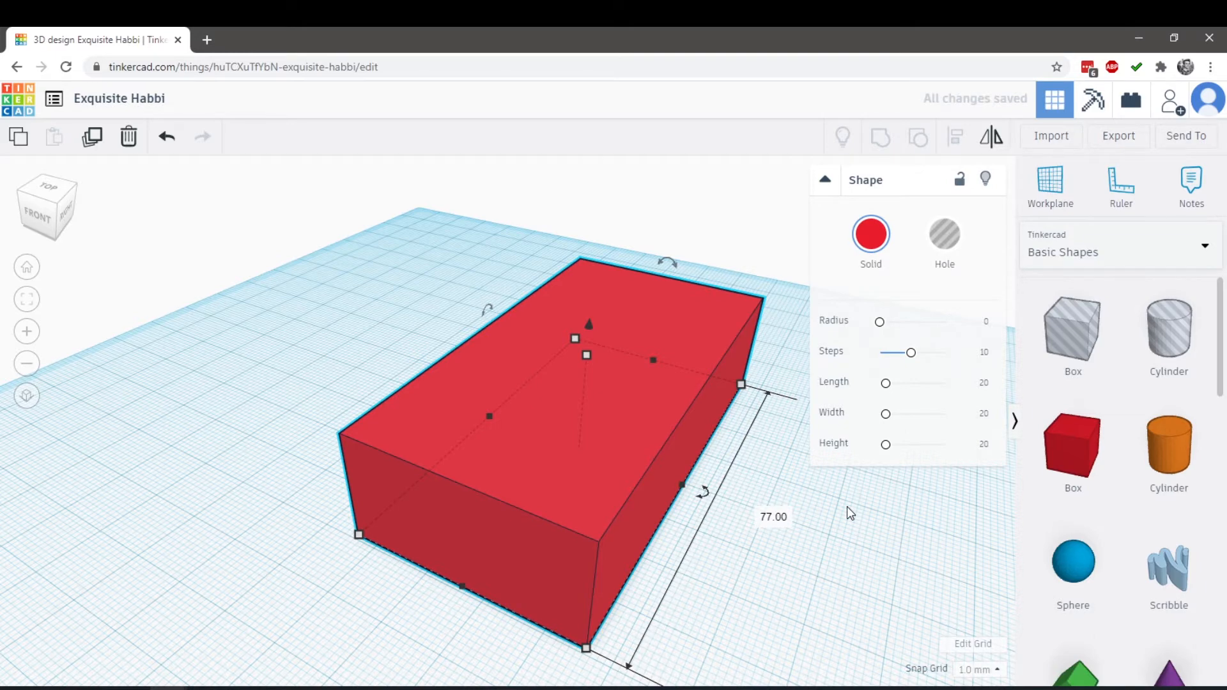
Resize the box's base in the top view to about 79 mm wide and 74 mm long
right_click_drag(847, 506, 645, 565)
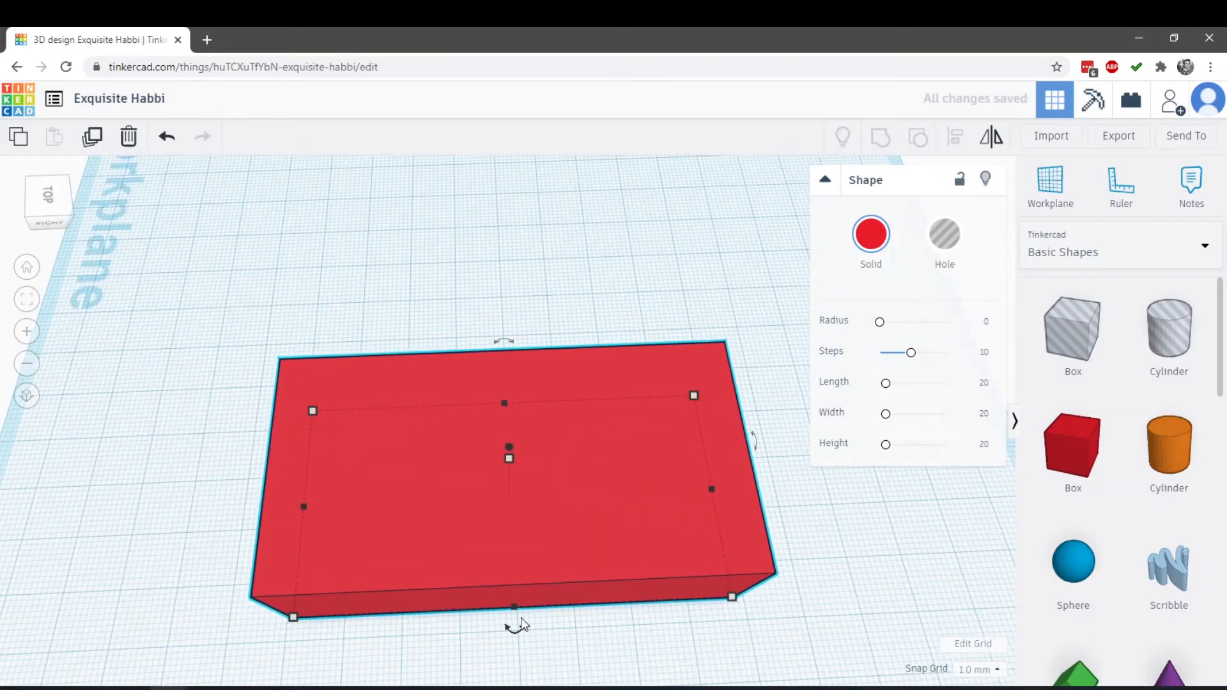
right_click_drag(684, 673, 703, 630)
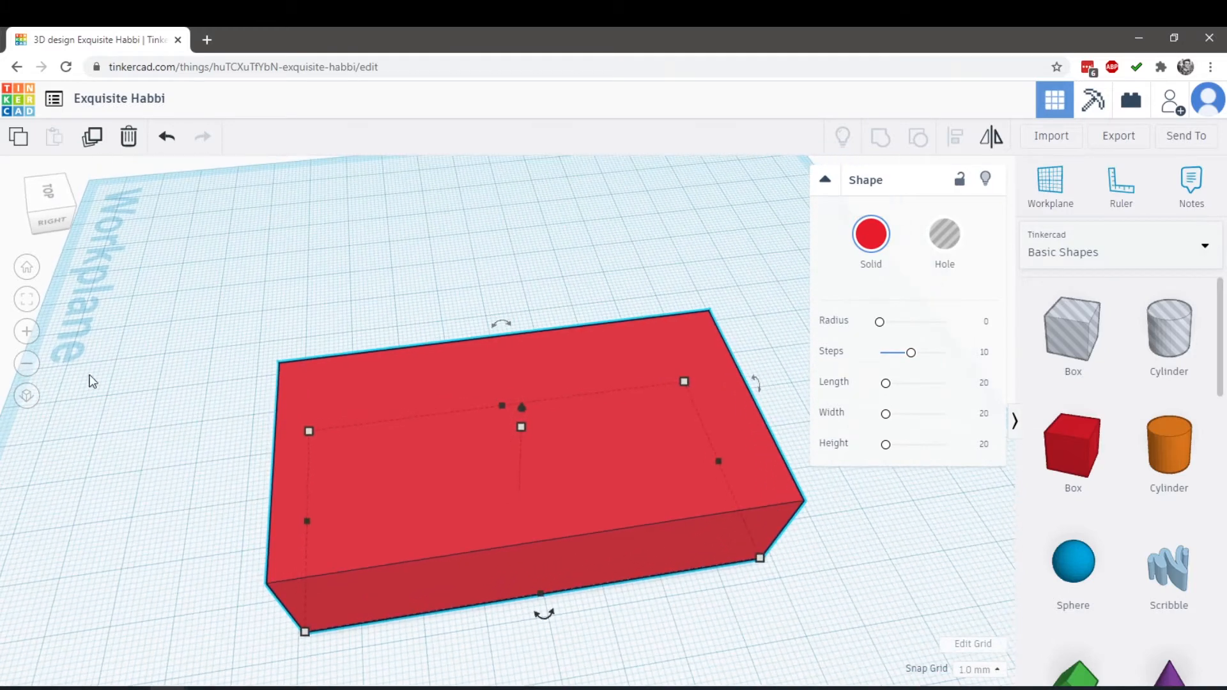
left_click(50, 202)
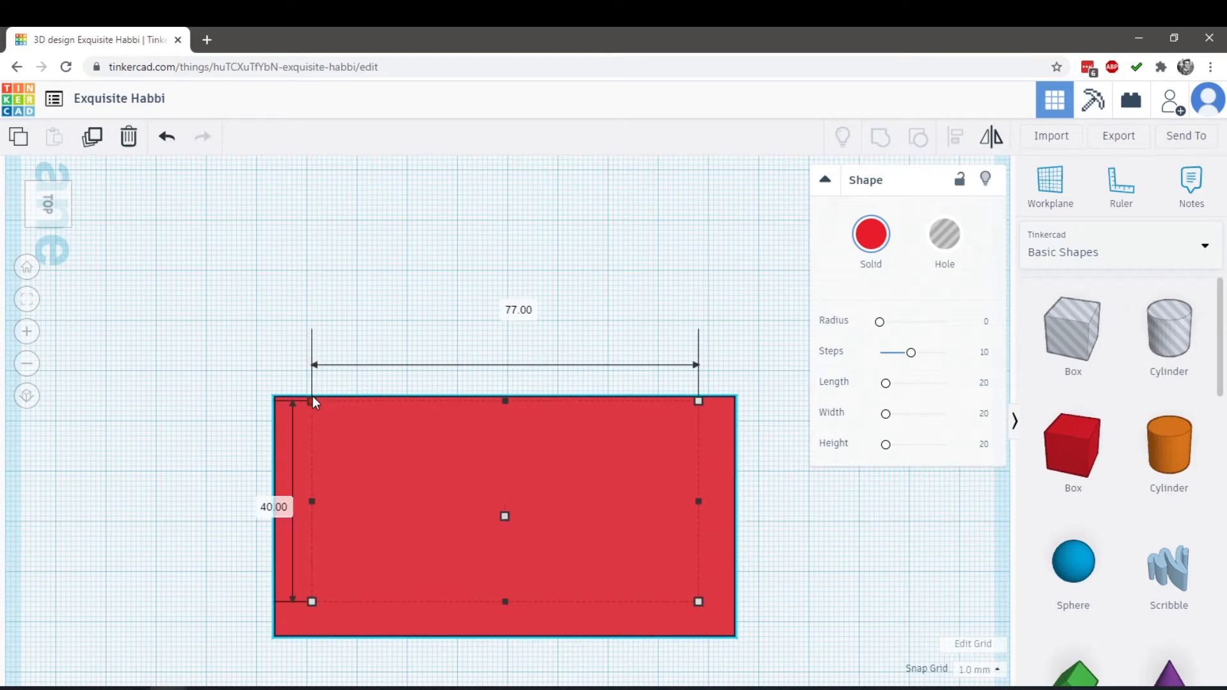
left_click_drag(312, 399, 312, 296)
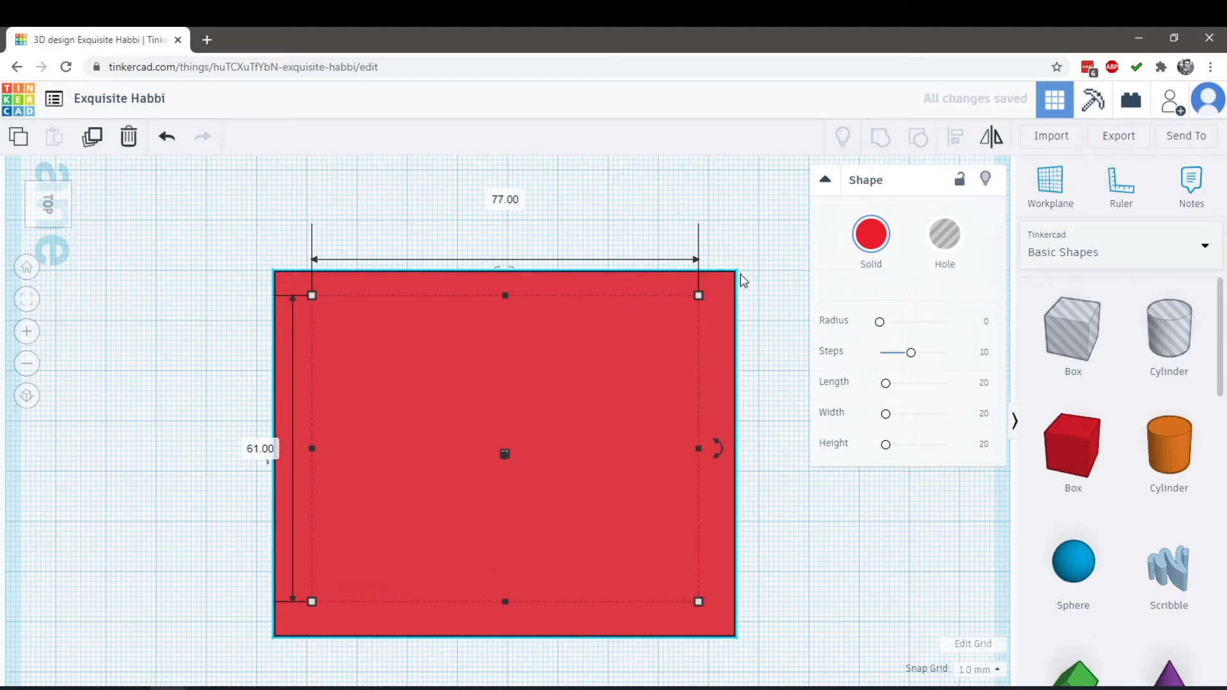
left_click_drag(698, 295, 676, 206)
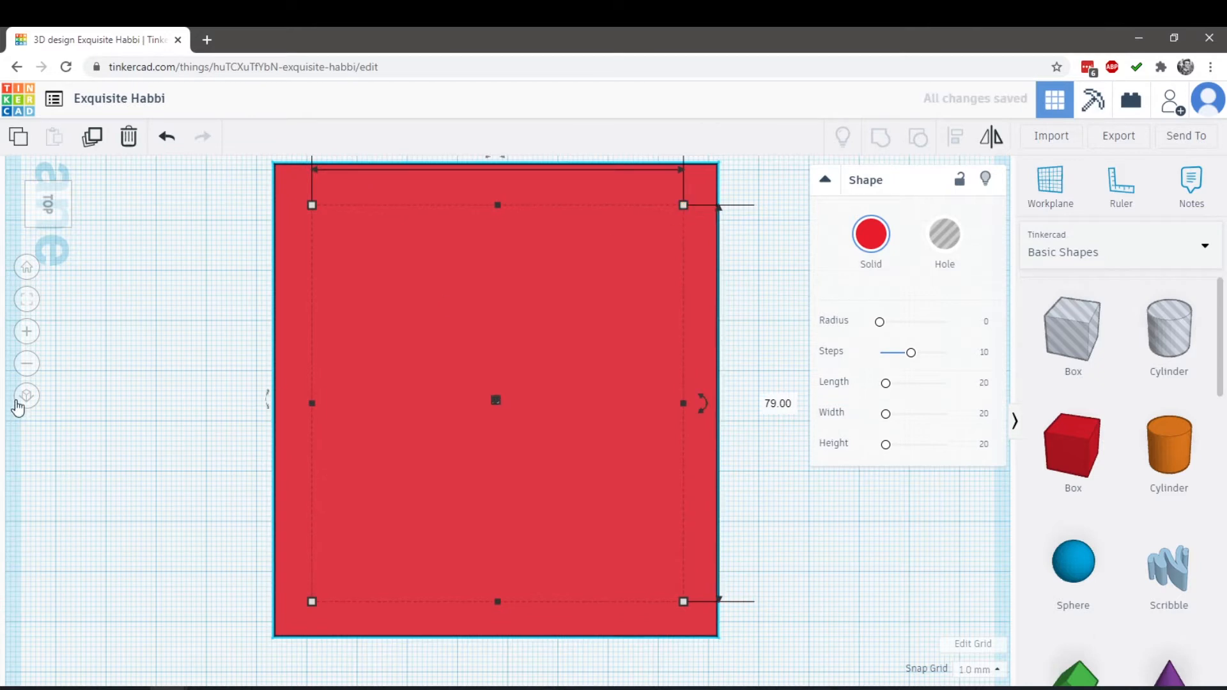
Widen the box from both front corners in the home view to about 143 mm wide and 71 mm long
left_click(27, 268)
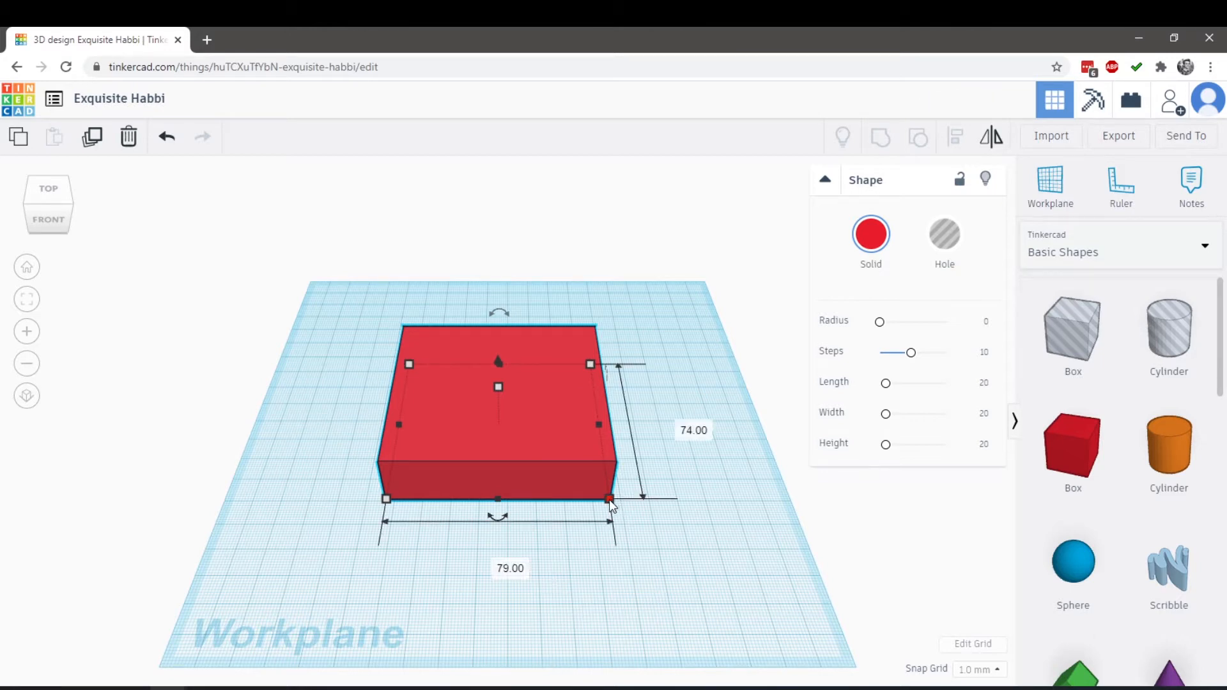
left_click_drag(609, 500, 653, 499)
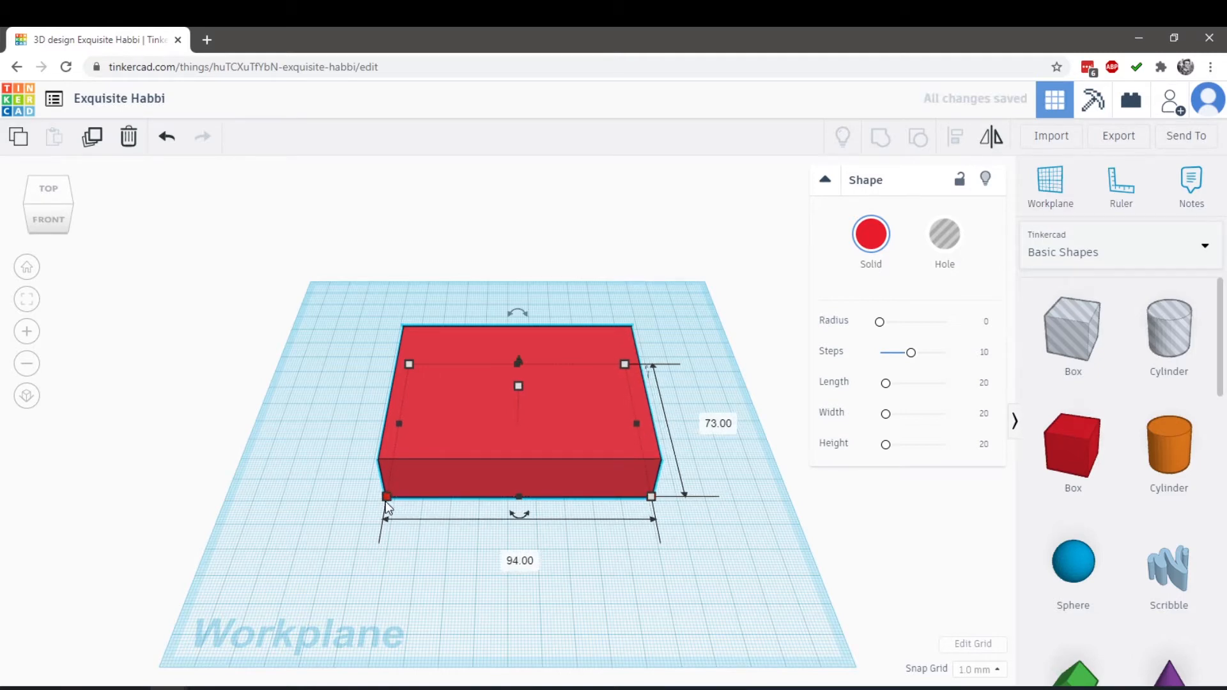
left_click_drag(391, 497, 351, 493)
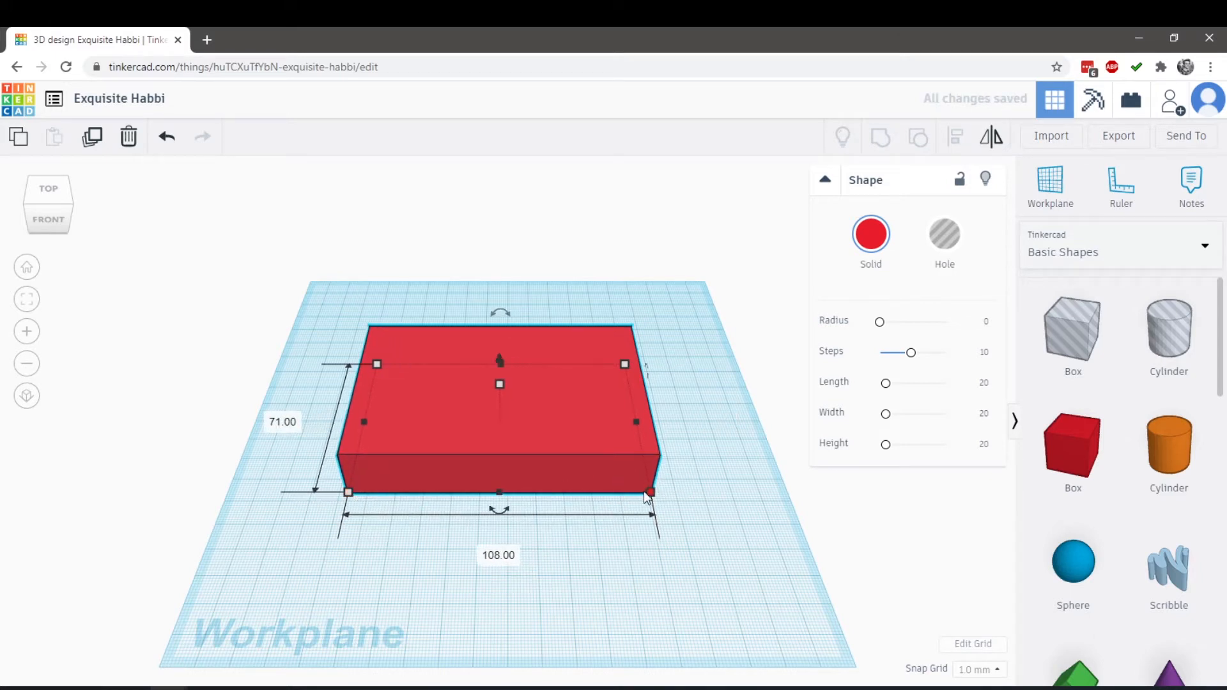
left_click_drag(649, 497, 679, 496)
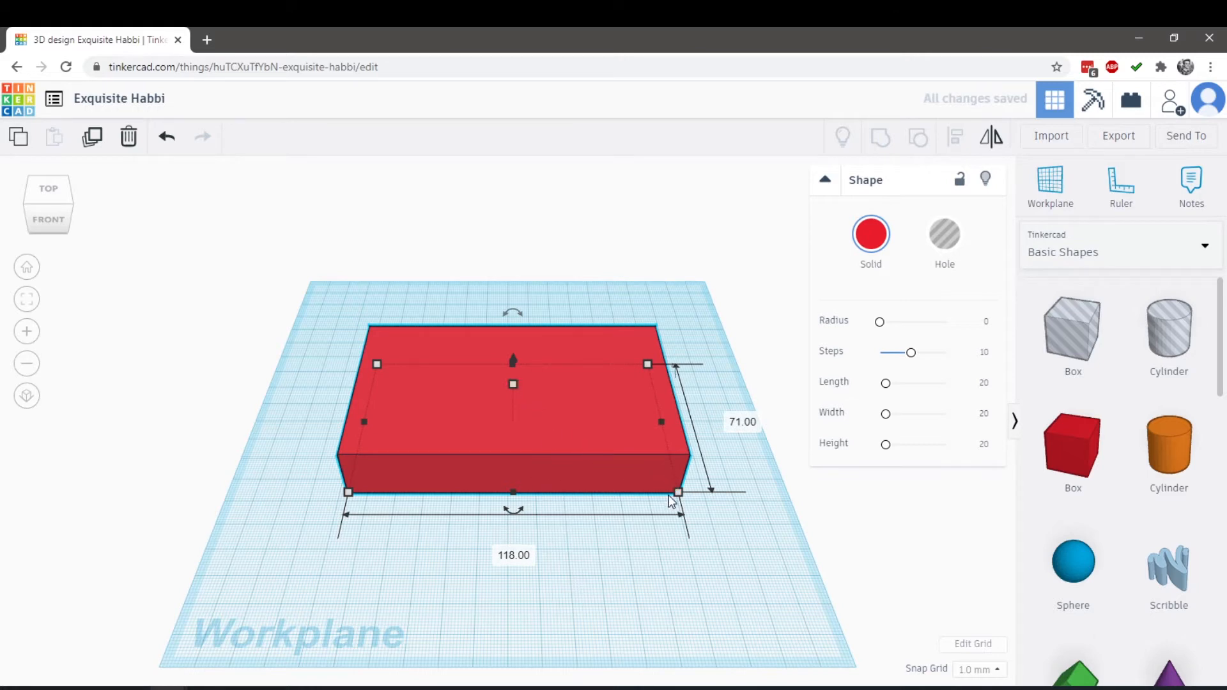
left_click_drag(679, 493, 723, 493)
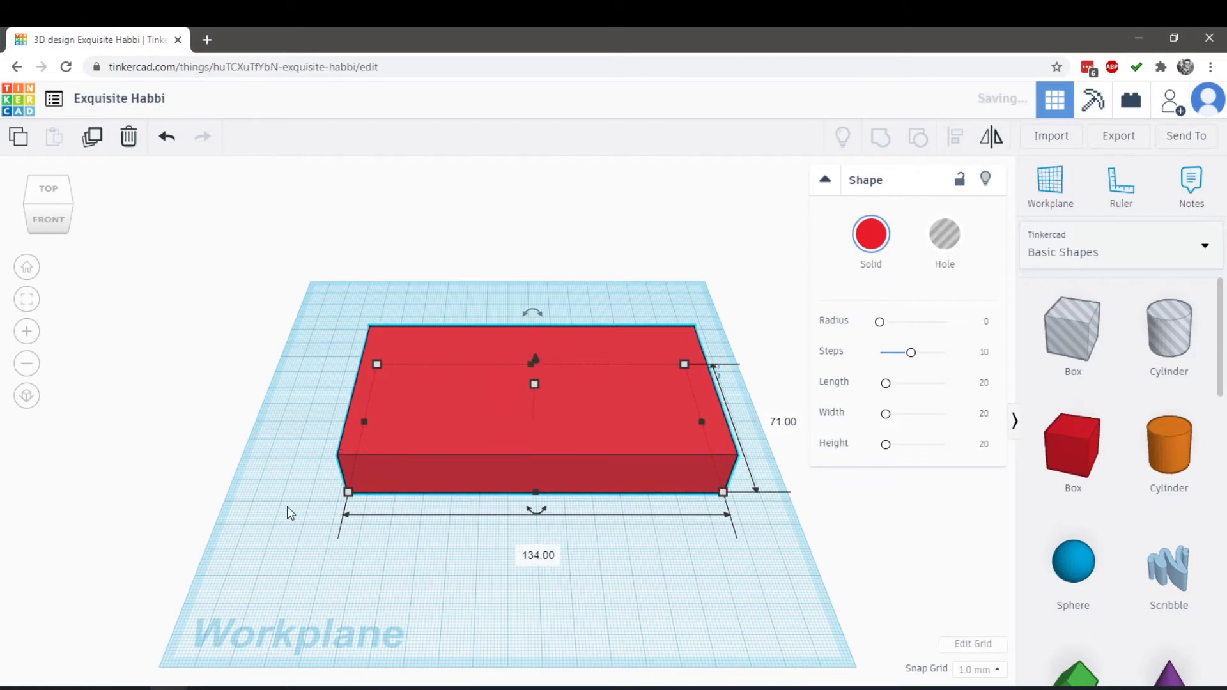
left_click_drag(349, 493, 323, 493)
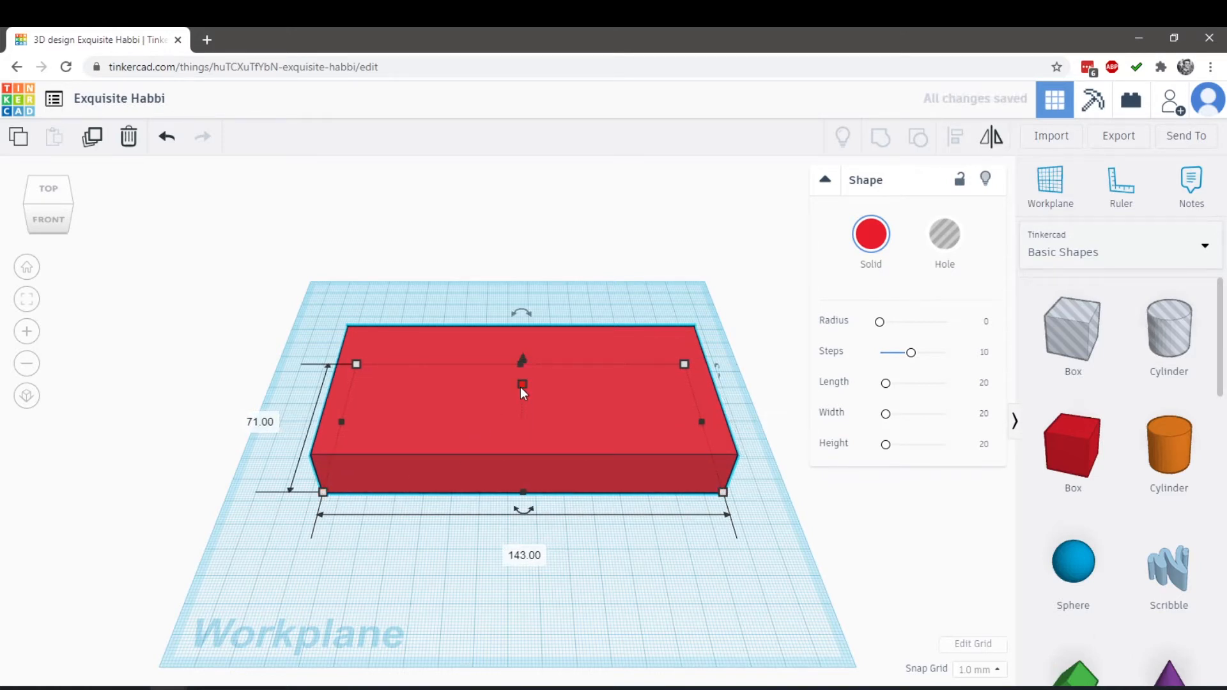
Flatten the box into a plate 4 mm high and keep it selected in a top-down view
left_click_drag(521, 386, 535, 417)
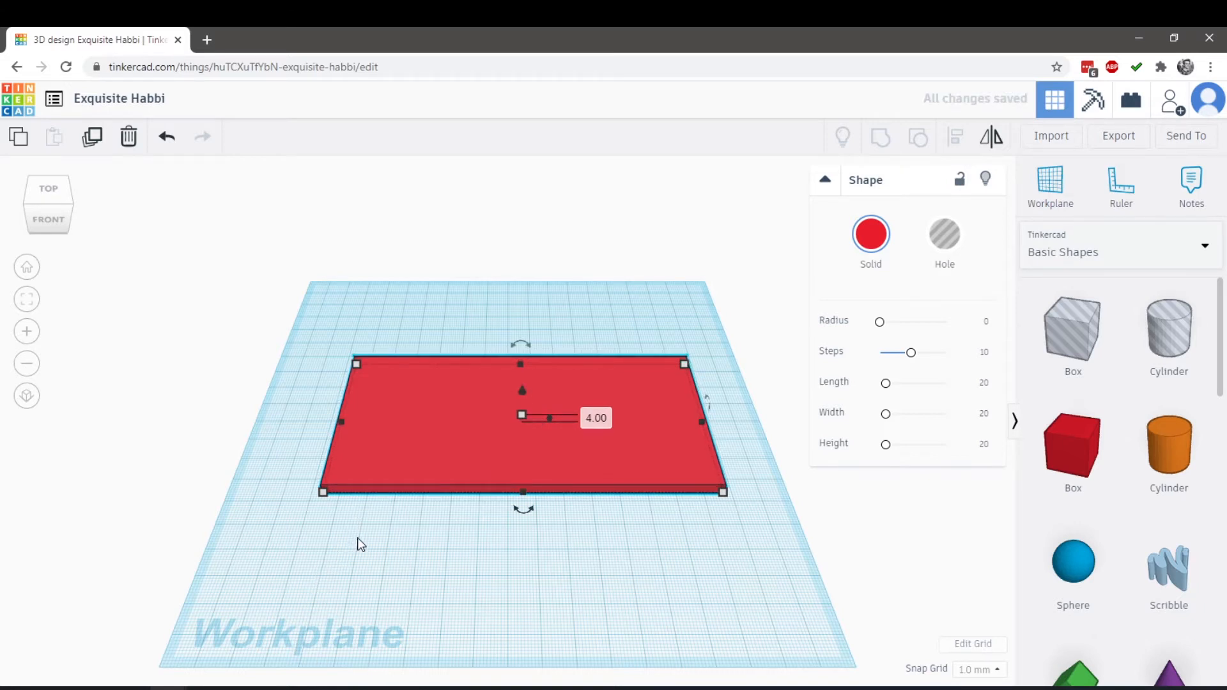
right_click_drag(361, 543, 452, 592)
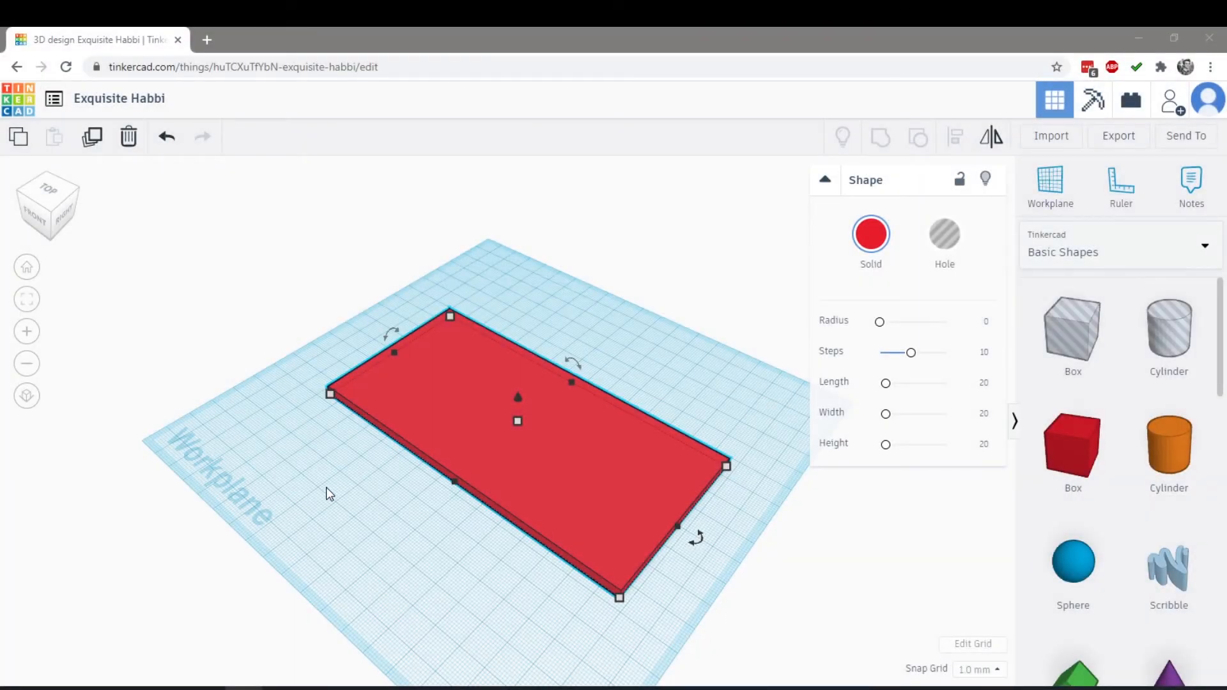
left_click(325, 487)
right_click_drag(333, 491, 379, 522)
right_click_drag(430, 527, 472, 588)
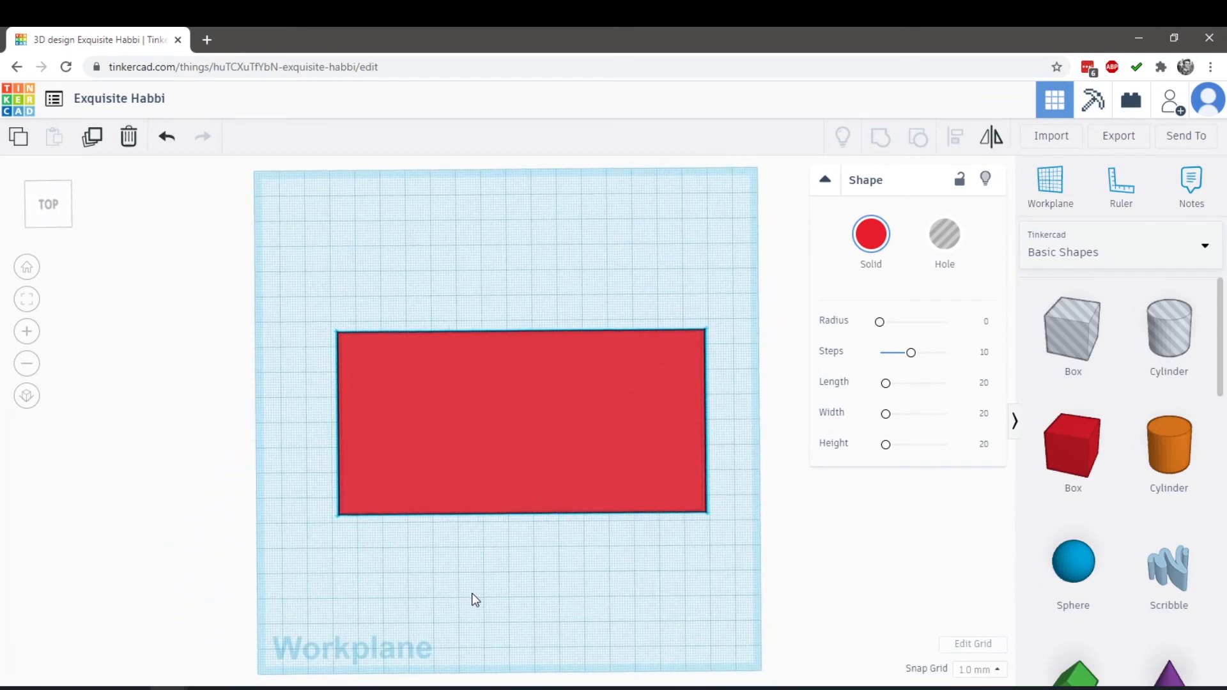
left_click(413, 446)
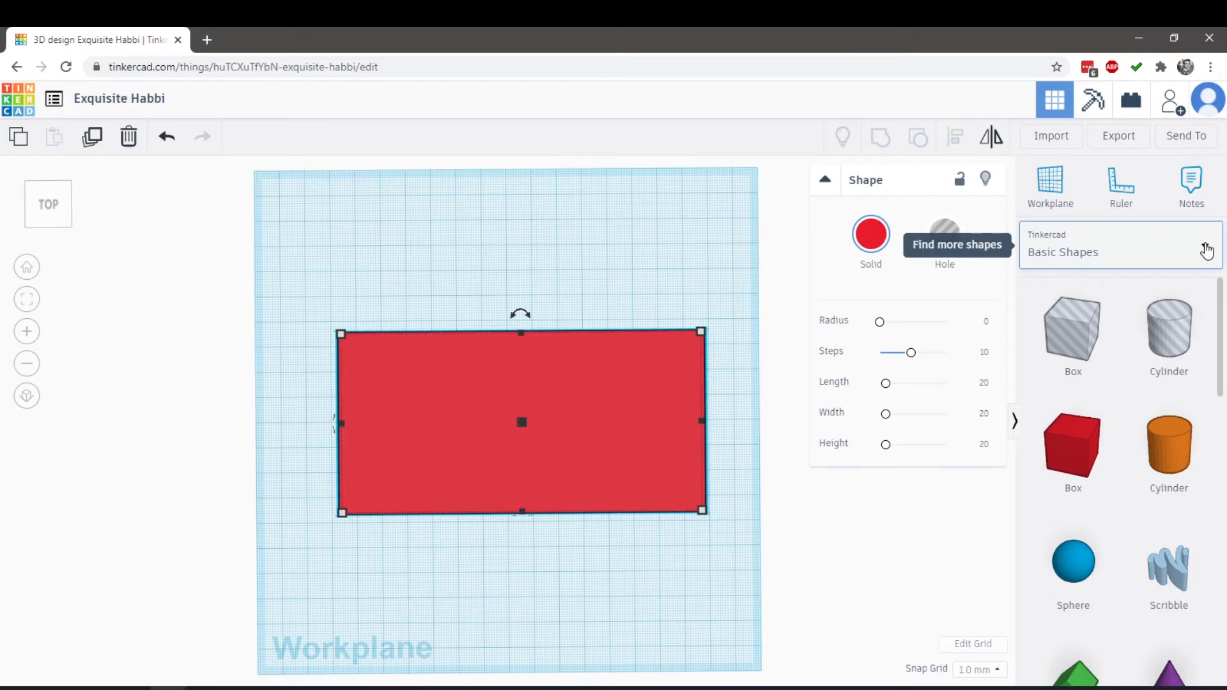
Switch the shape library to the Text and numbers collection and browse both of its pages
left_click(1059, 254)
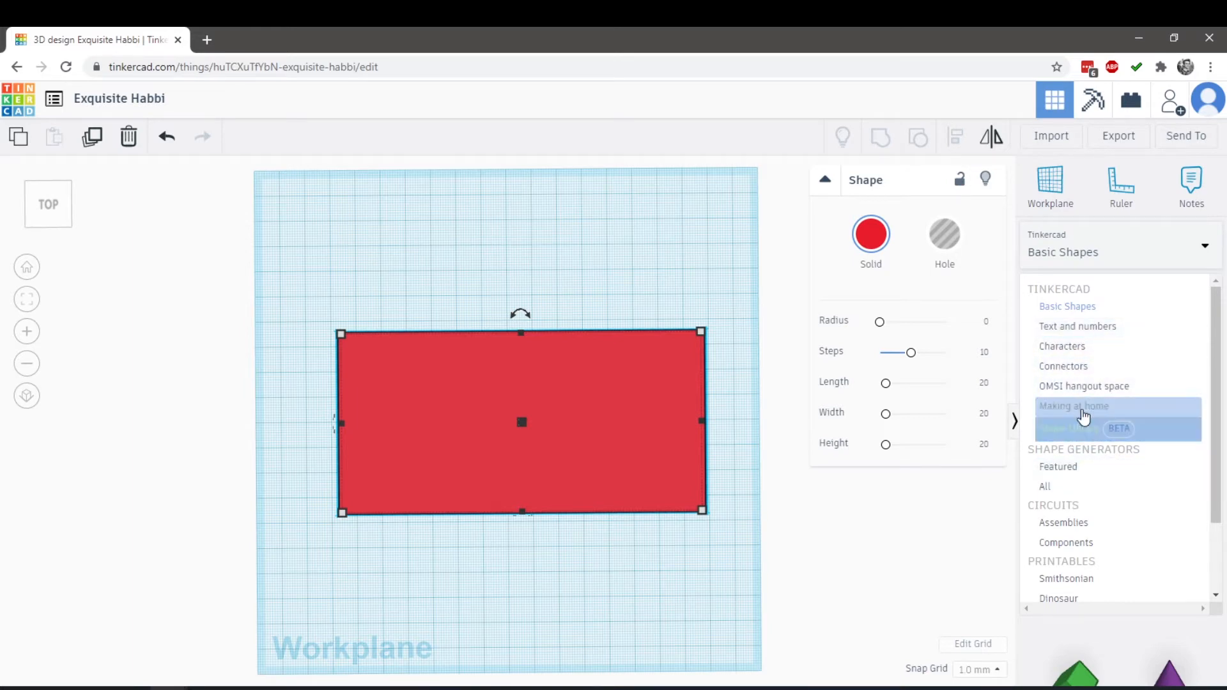
left_click(1093, 334)
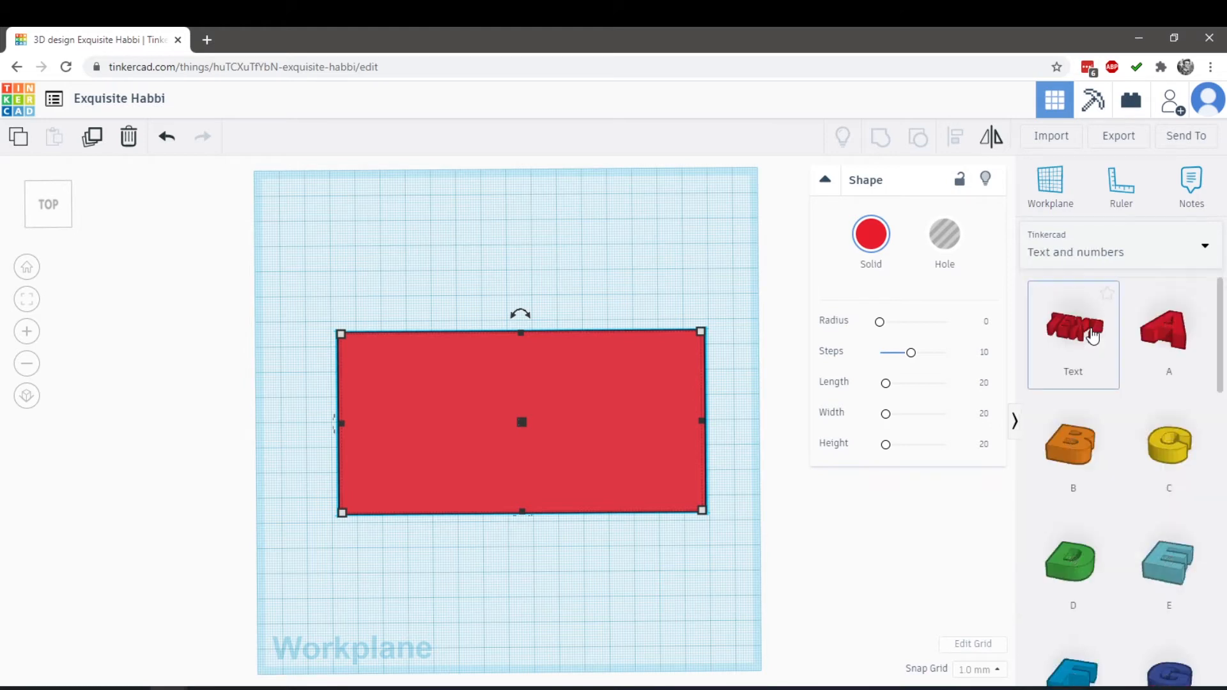
scroll(1133, 467, "down", 8)
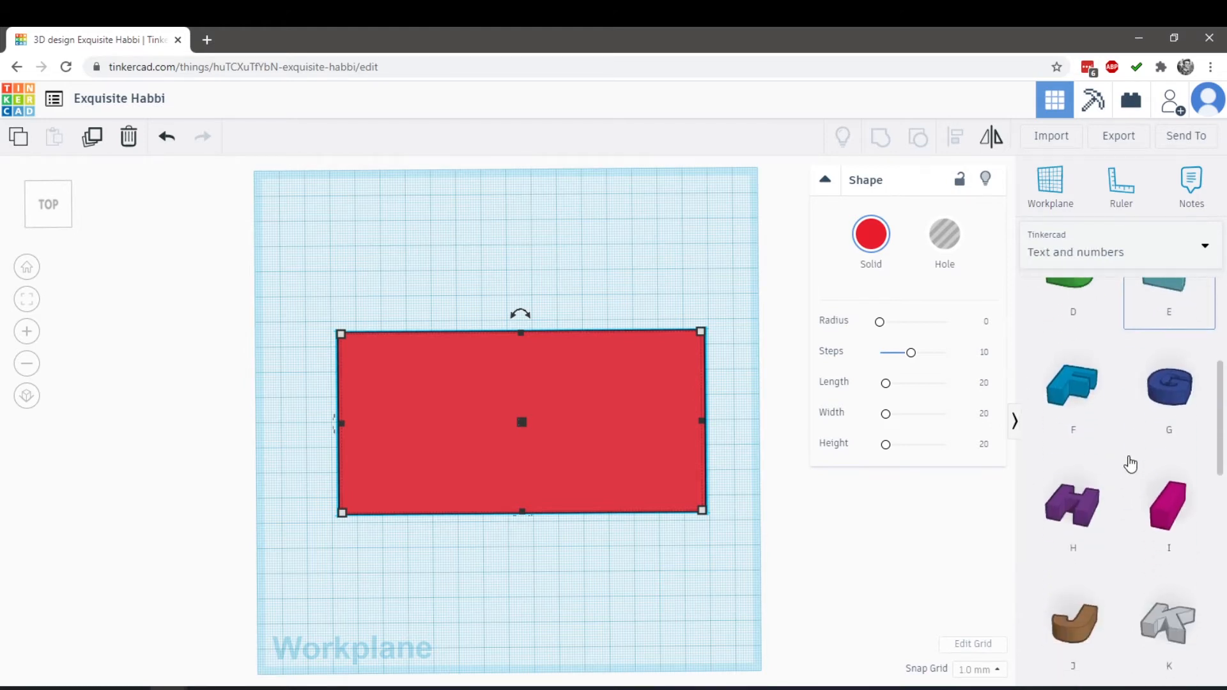
scroll(1139, 470, "down", 8)
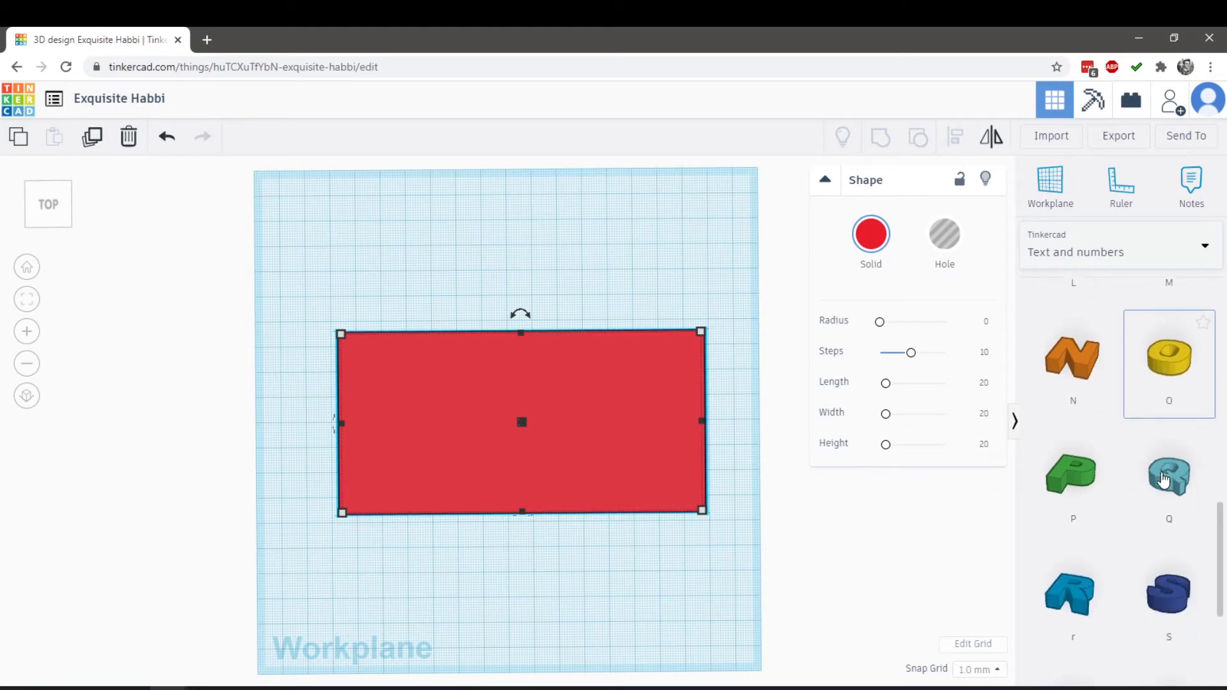
scroll(1162, 478, "up", 4)
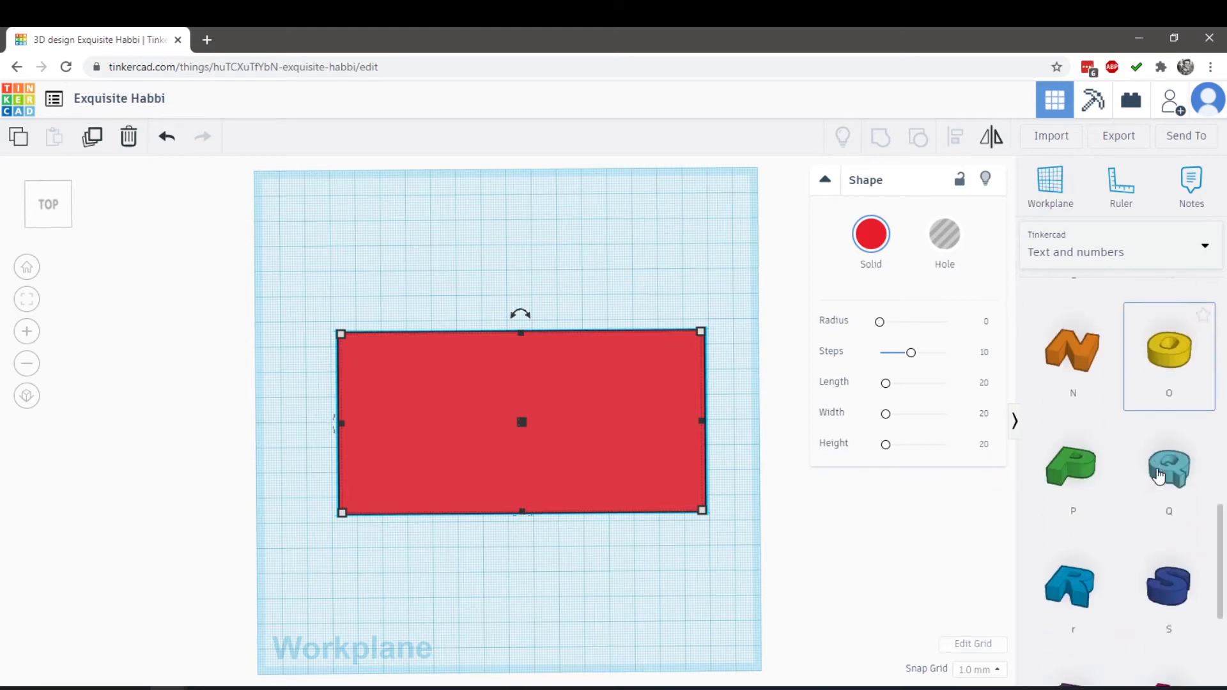
scroll(1129, 499, "down", 4)
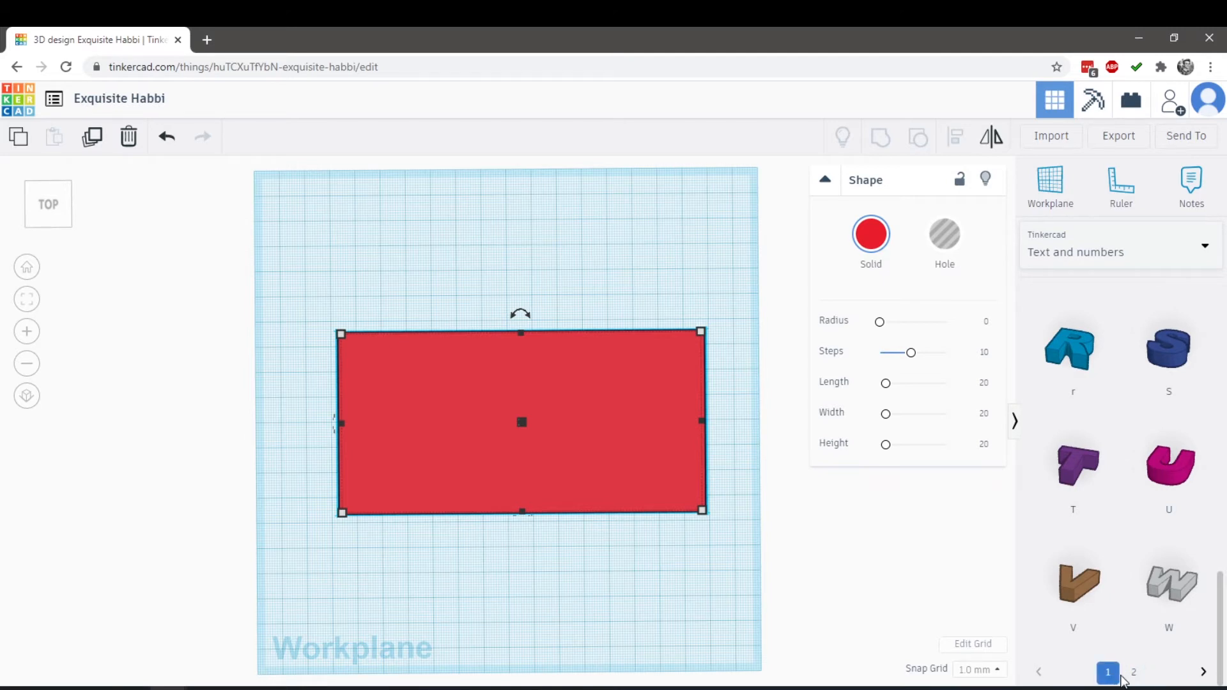
left_click(1134, 677)
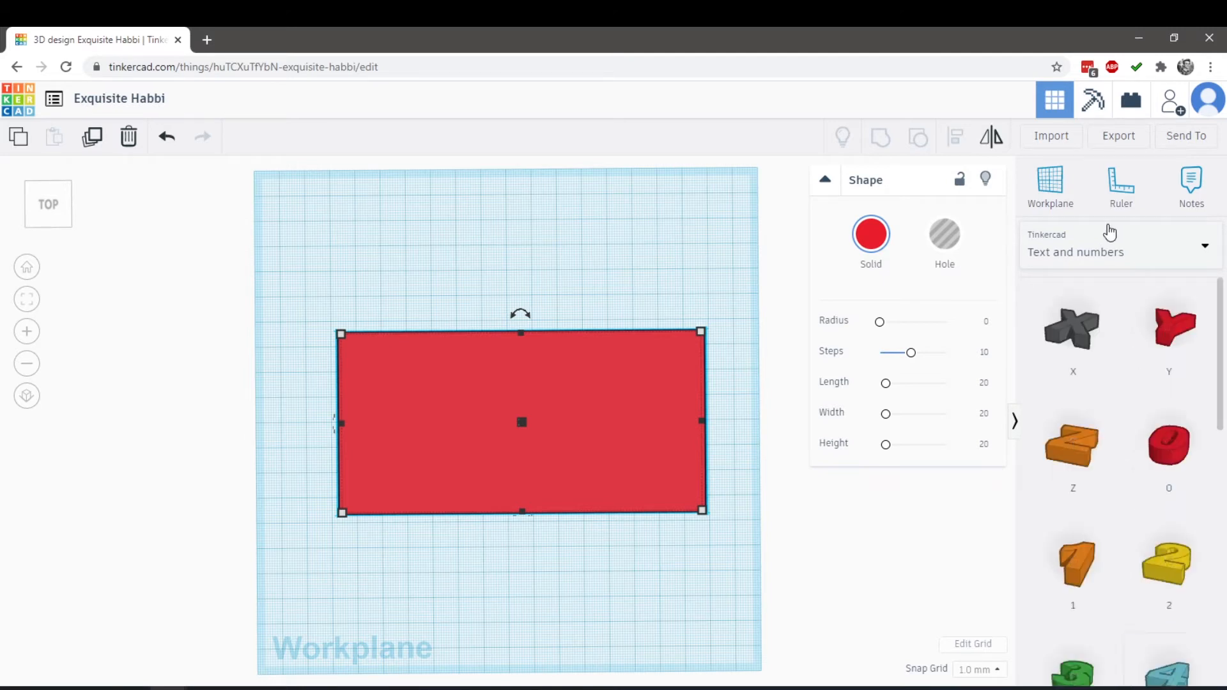
scroll(1120, 369, "down", 1)
scroll(1120, 370, "down", 5)
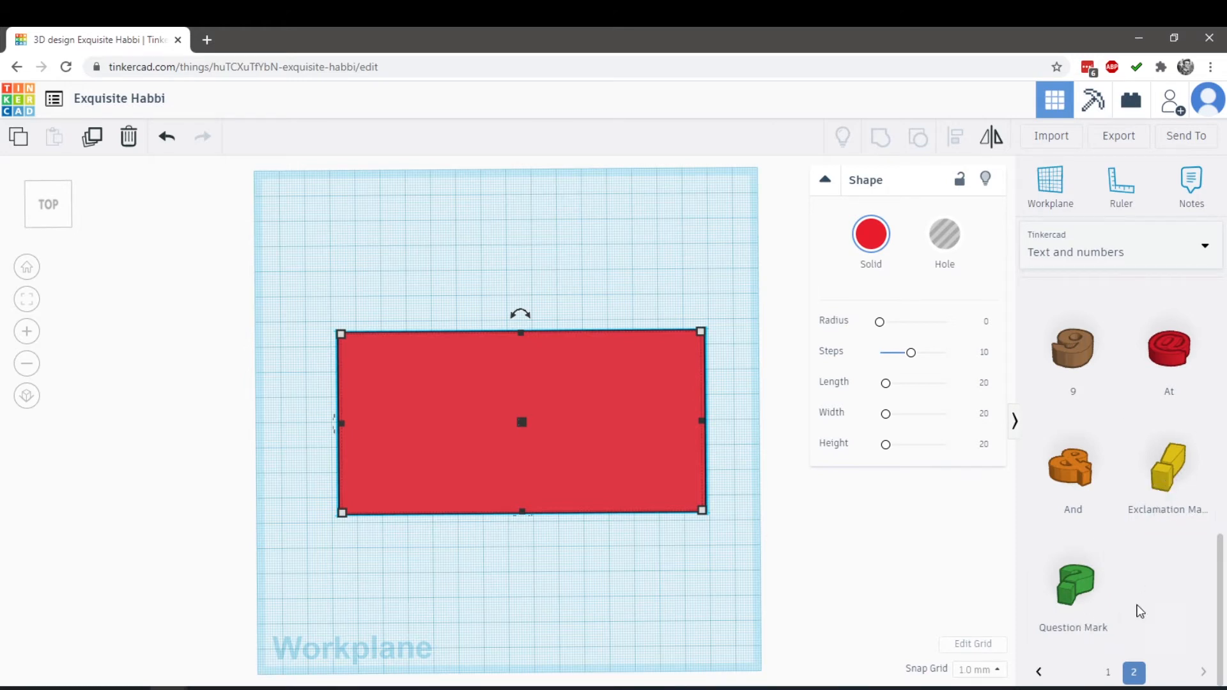
left_click(1111, 673)
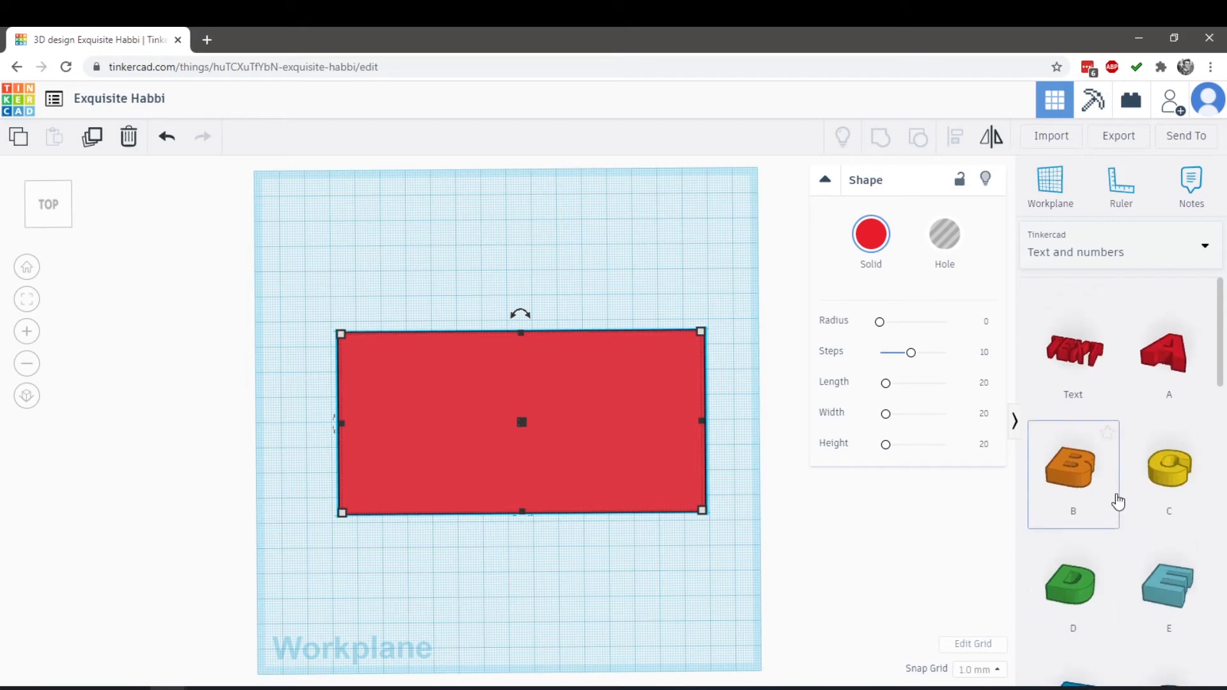
Place the letter L shape on the red plate near its left end
scroll(1115, 492, "down", 7)
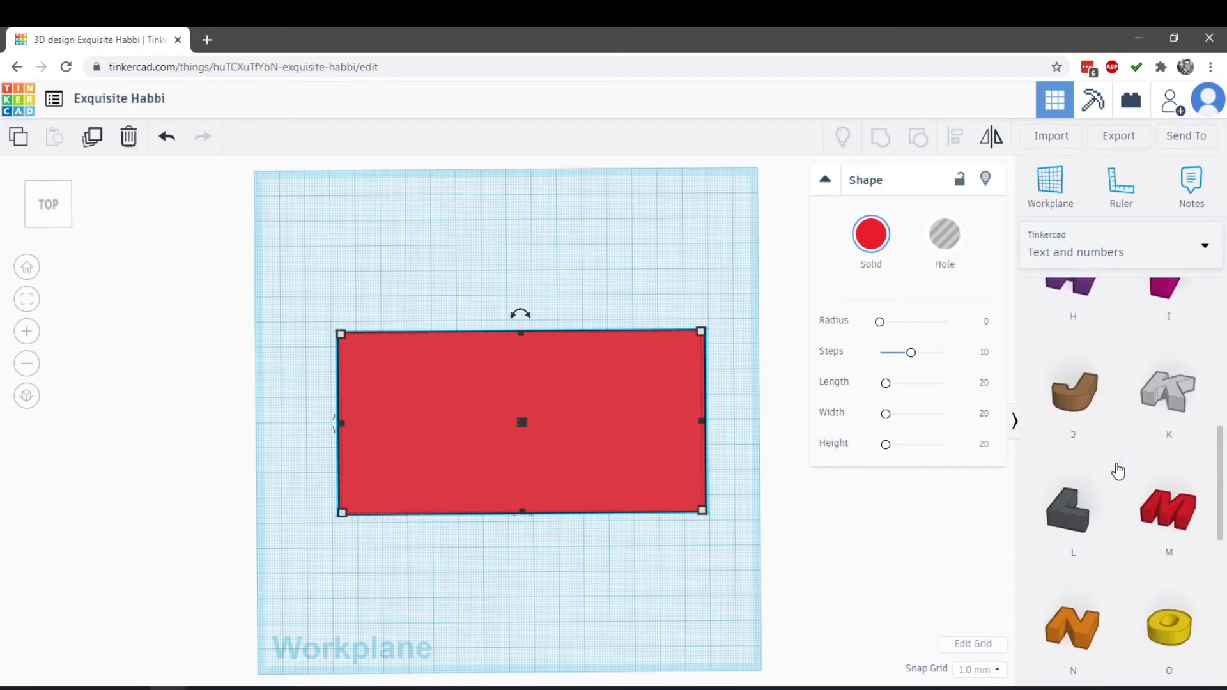
scroll(1093, 418, "down", 2)
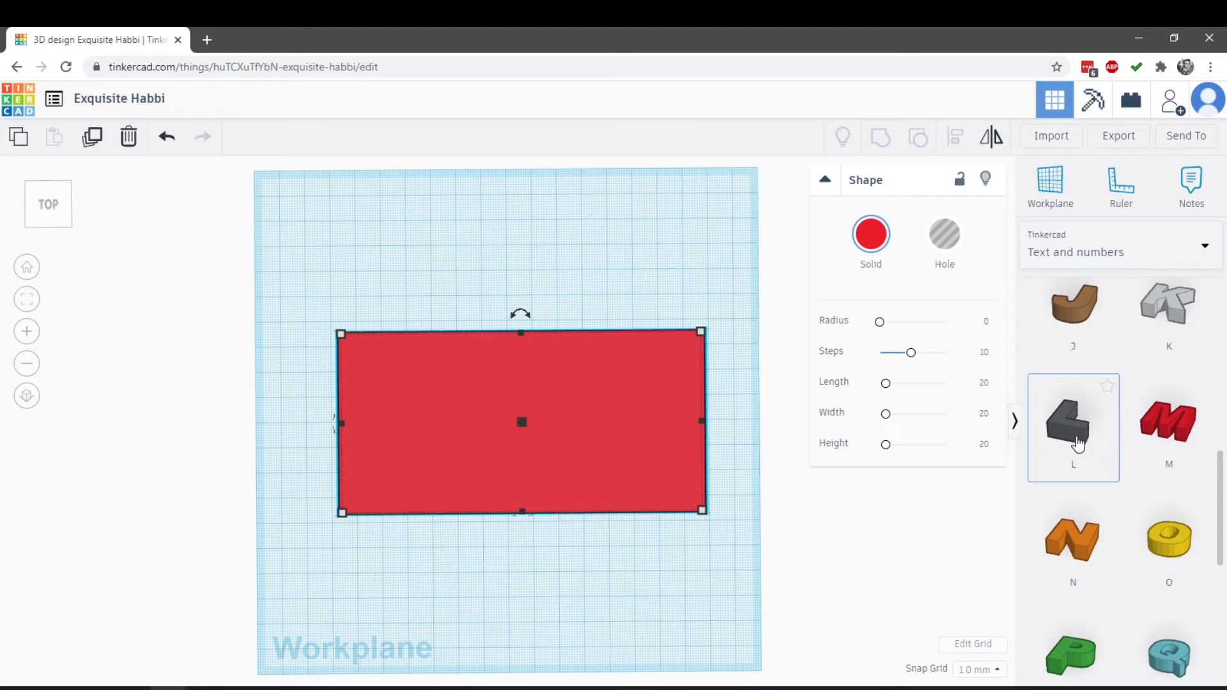
left_click_drag(1058, 441, 646, 442)
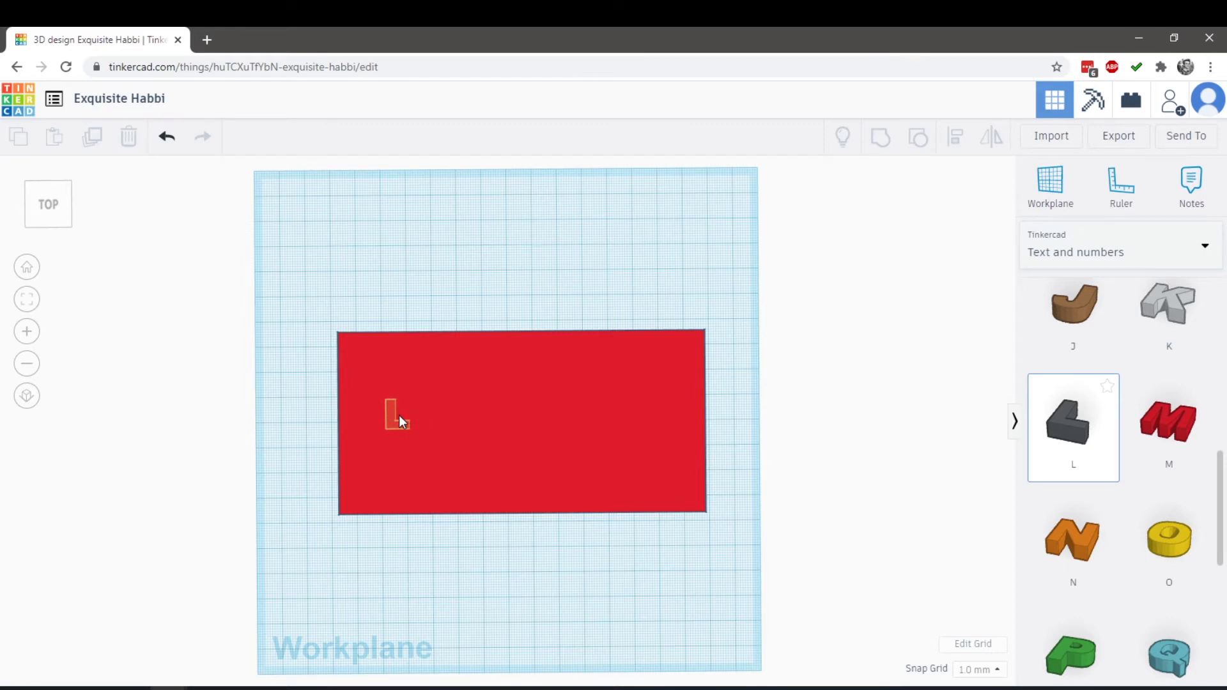
left_click_drag(399, 415, 400, 419)
Raise the letter L's height to 6 mm and thin the red plate to a height of 2 mm
right_click_drag(413, 589, 740, 496)
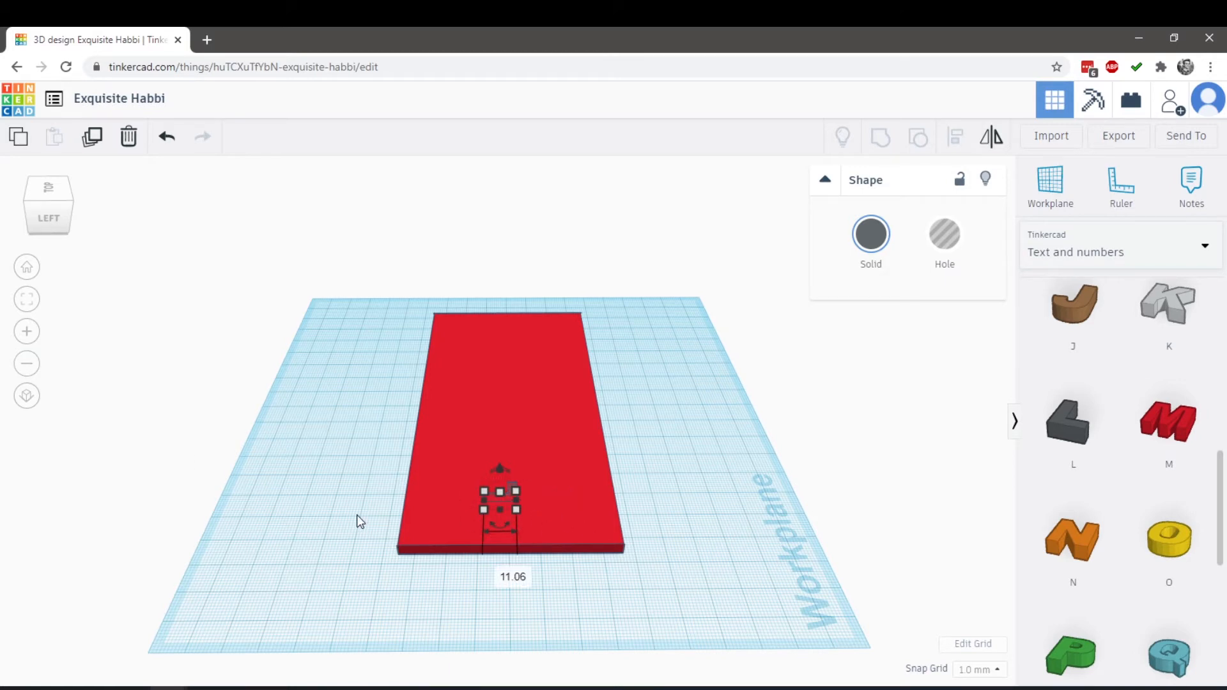
left_click(23, 330)
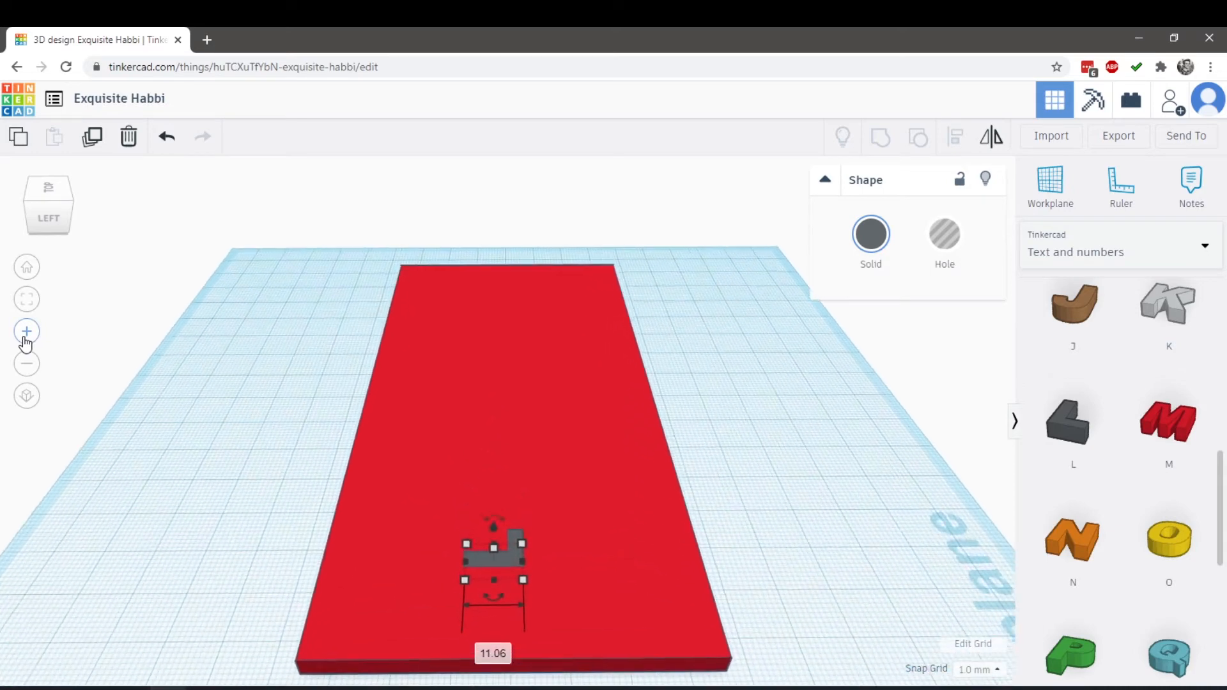
left_click(25, 339)
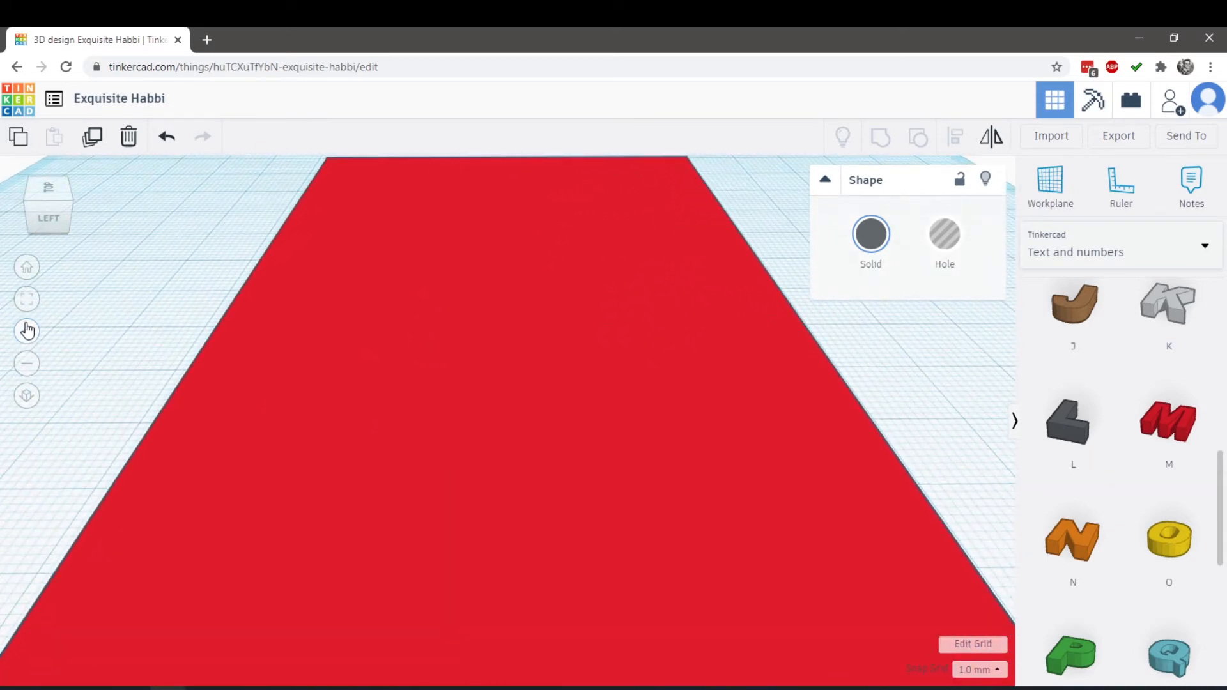
left_click(27, 362)
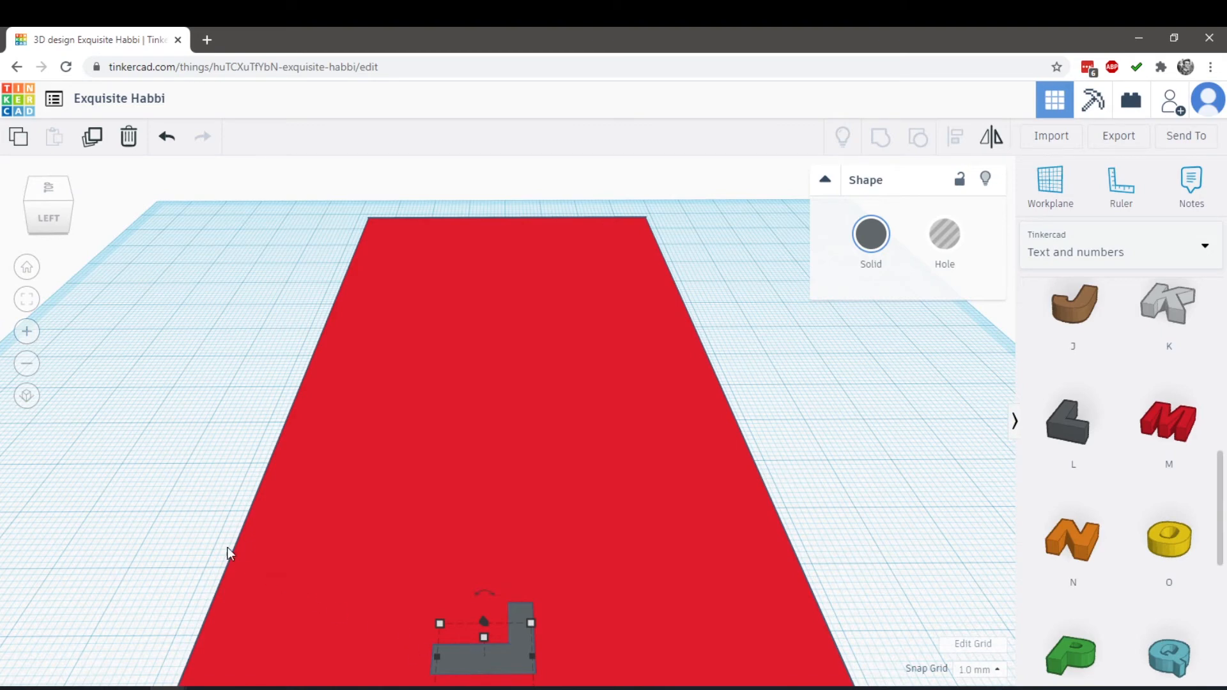
right_click_drag(763, 589, 612, 559)
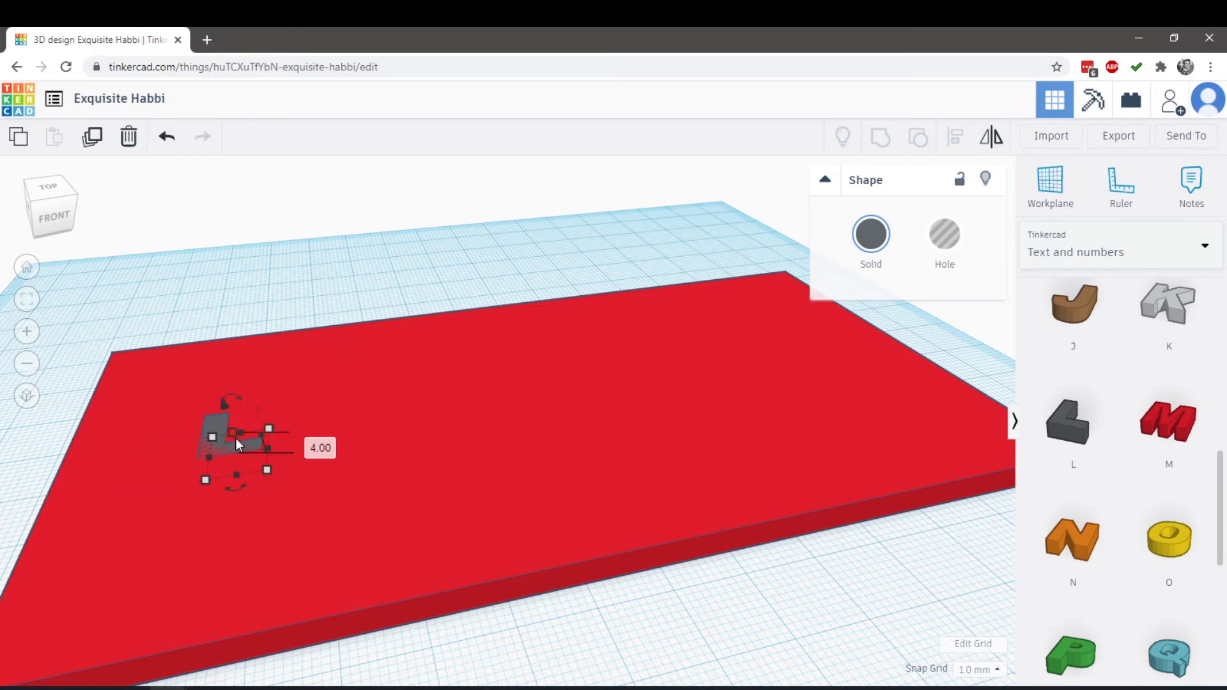
mouse_move(230, 431)
left_mouse_down()
mouse_move(239, 399)
mouse_move(239, 423)
left_mouse_up()
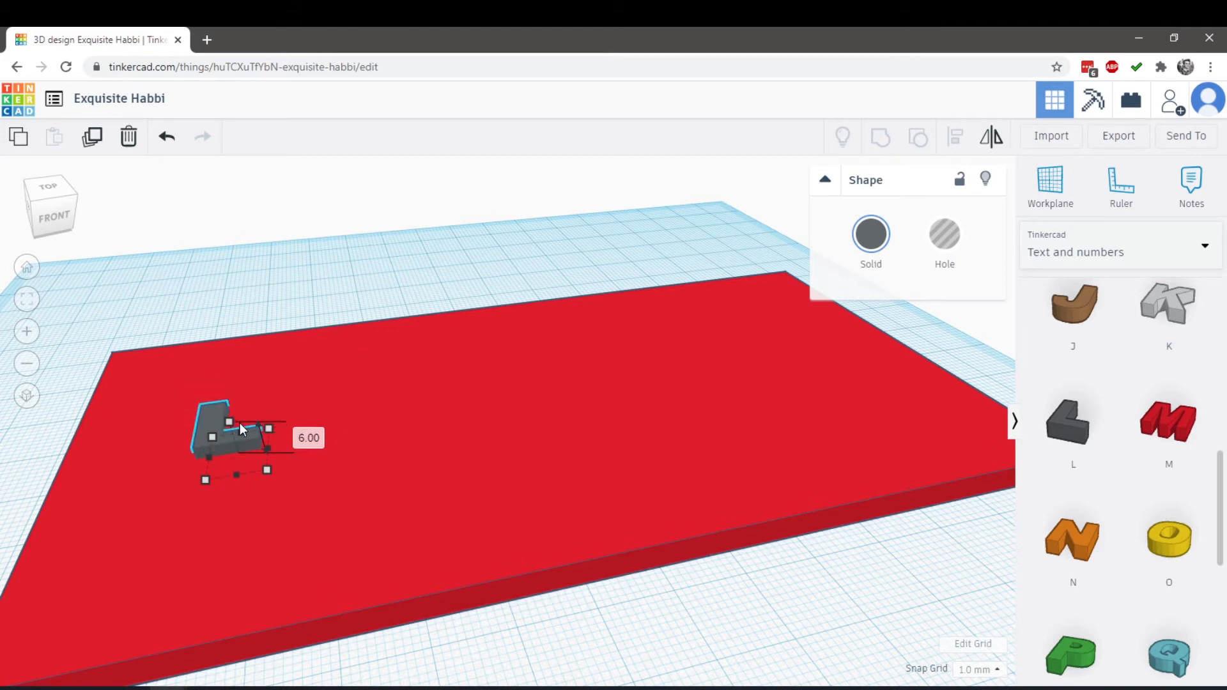
left_click(586, 523)
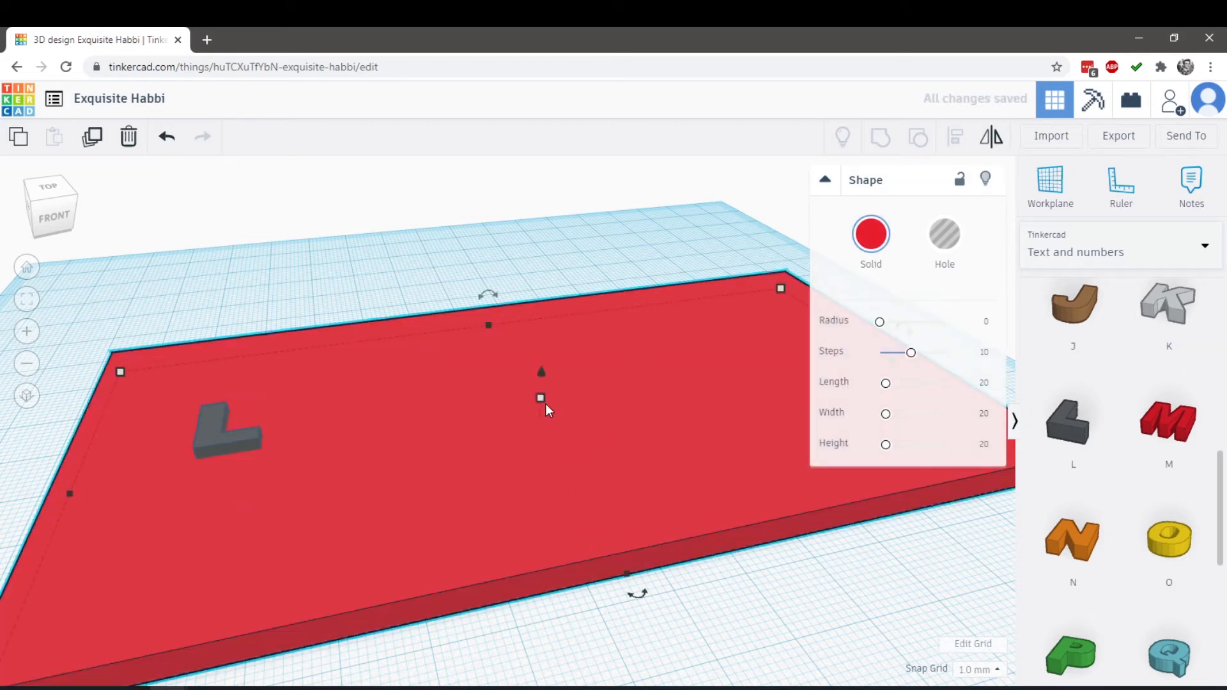
left_click_drag(543, 403, 544, 414)
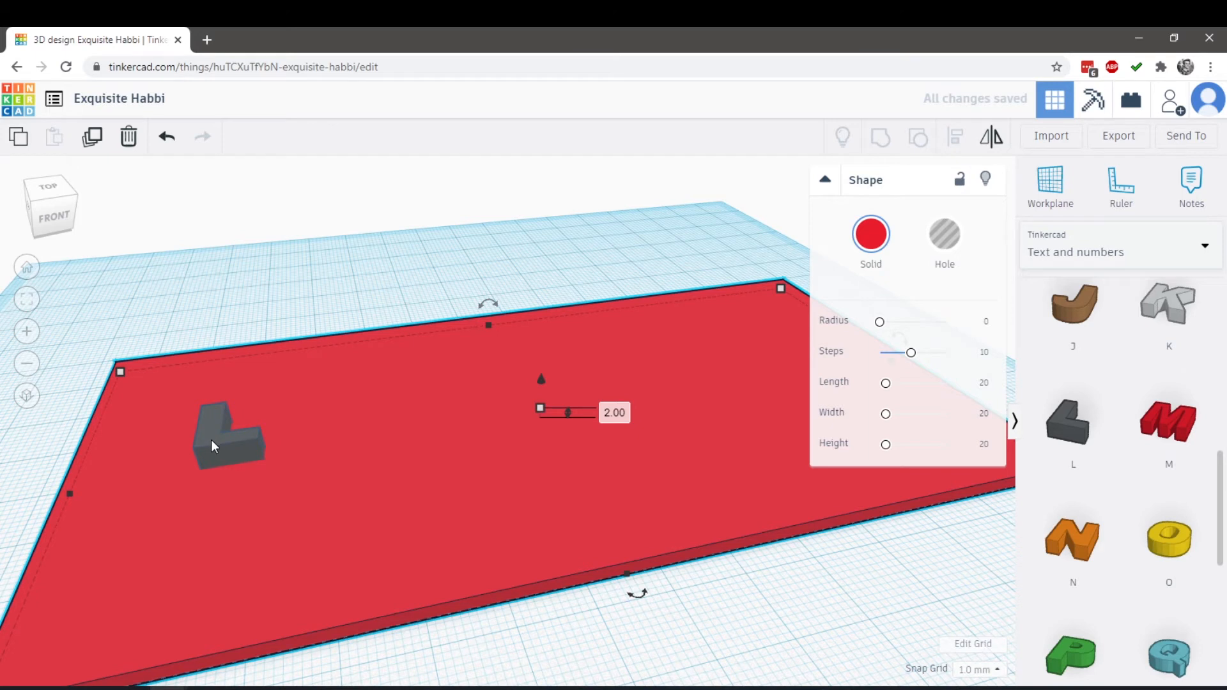
Move the letter L towards the plate's back-left corner and enlarge it to about 24 mm wide and 41 mm long
left_click_drag(210, 440, 148, 426)
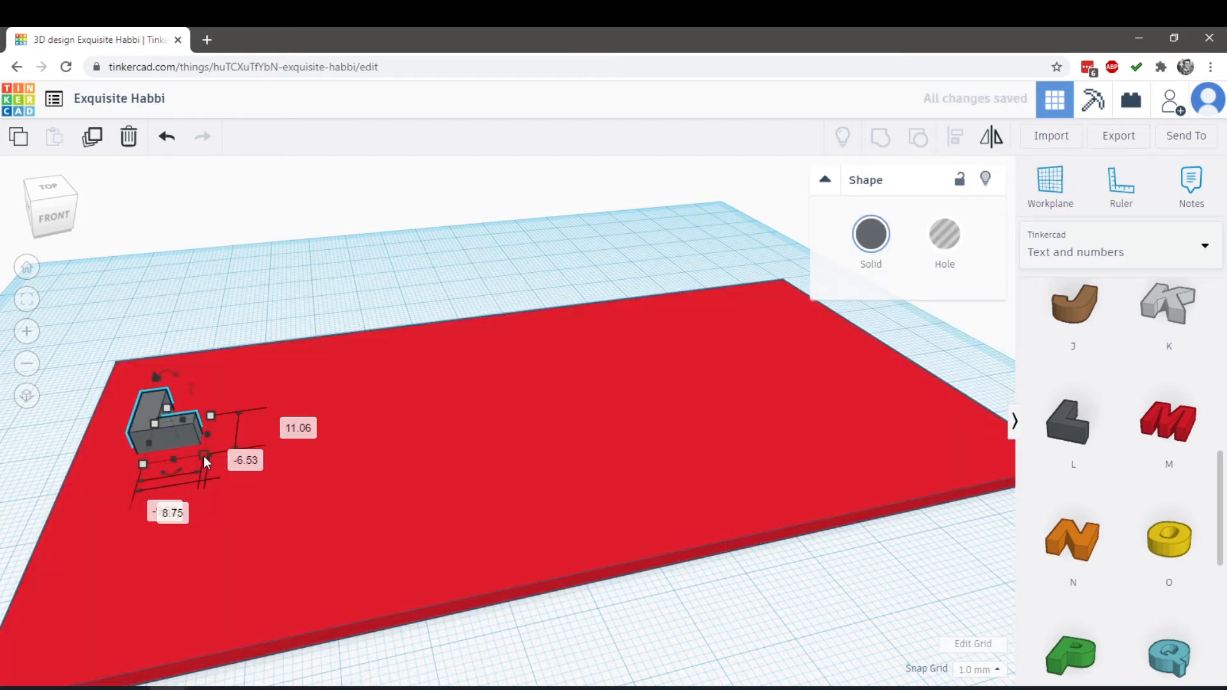
left_click_drag(204, 457, 313, 577)
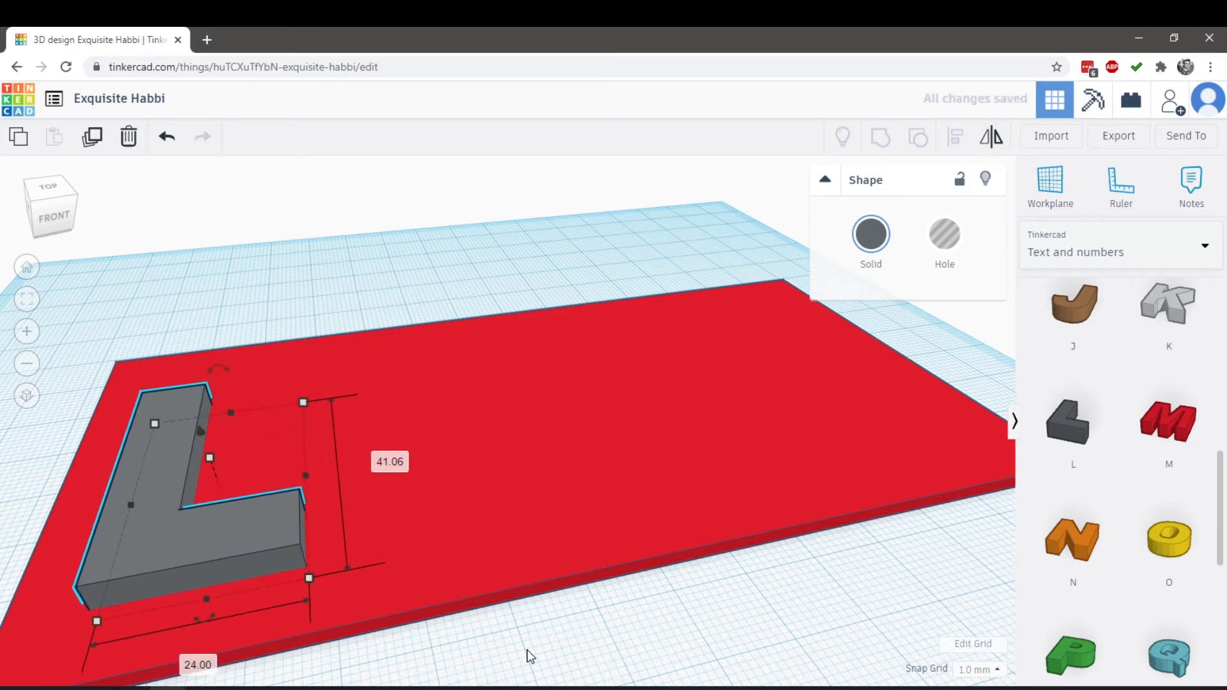
right_click_drag(526, 652, 446, 674)
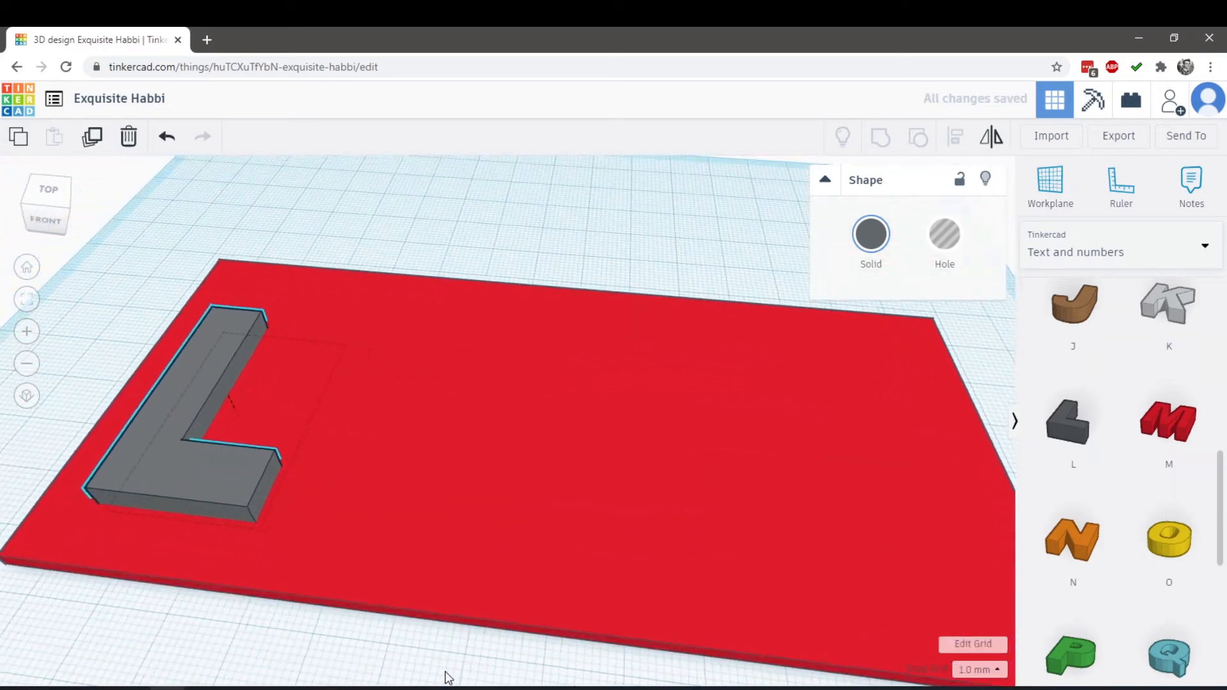
Add the letter U shape beside the L on the plate, about 19 mm wide and 33 mm long
scroll(1168, 451, "down", 7)
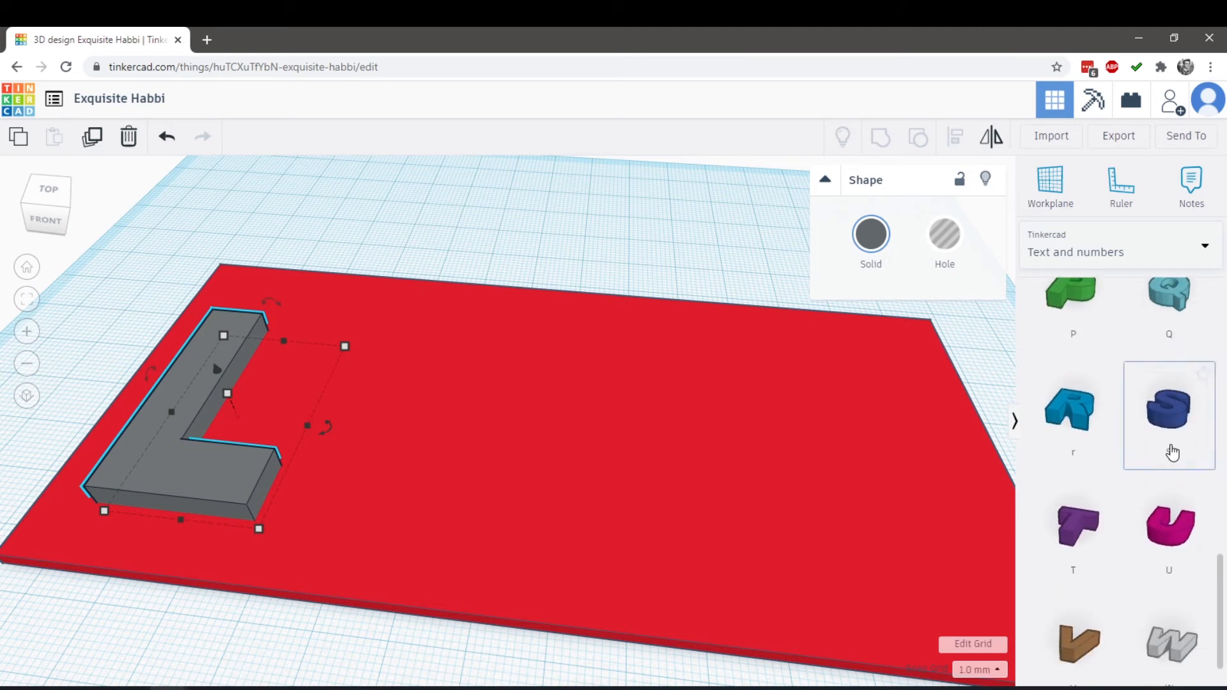
left_click_drag(1155, 486, 343, 365)
mouse_move(378, 477)
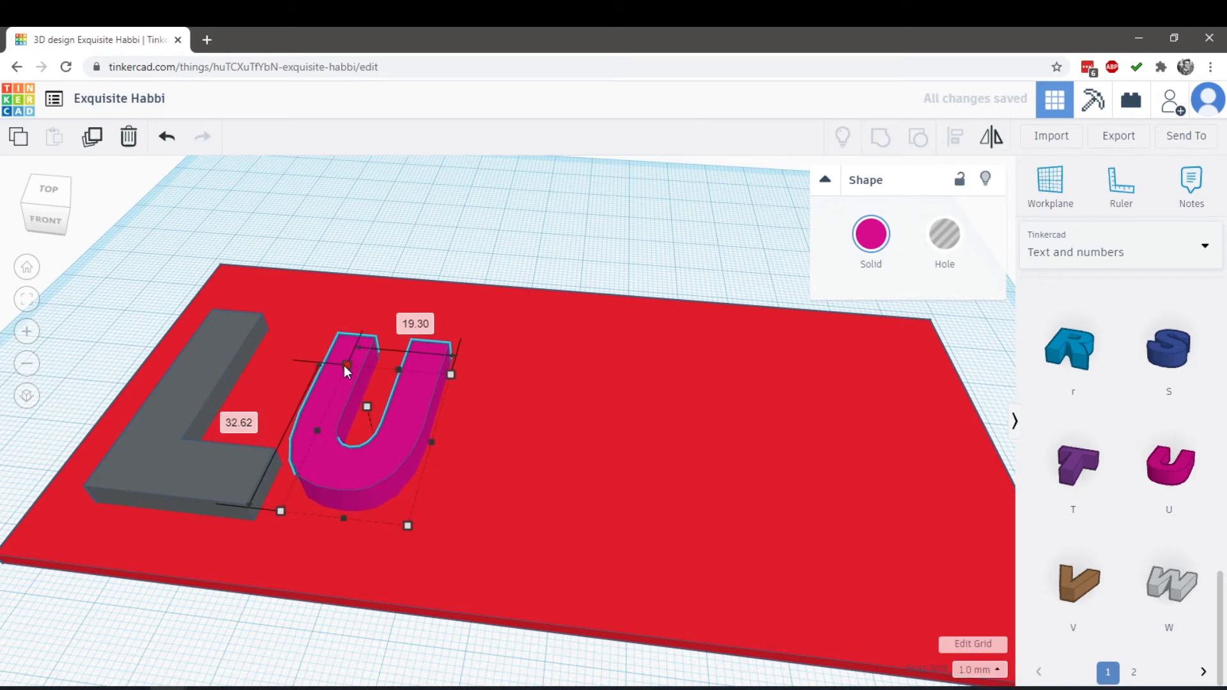
Shift the letter U towards the plate's back edge and widen it slightly
left_click_drag(374, 476, 387, 429)
left_click_drag(422, 478, 451, 497)
left_click_drag(421, 435, 456, 433)
left_click(417, 648)
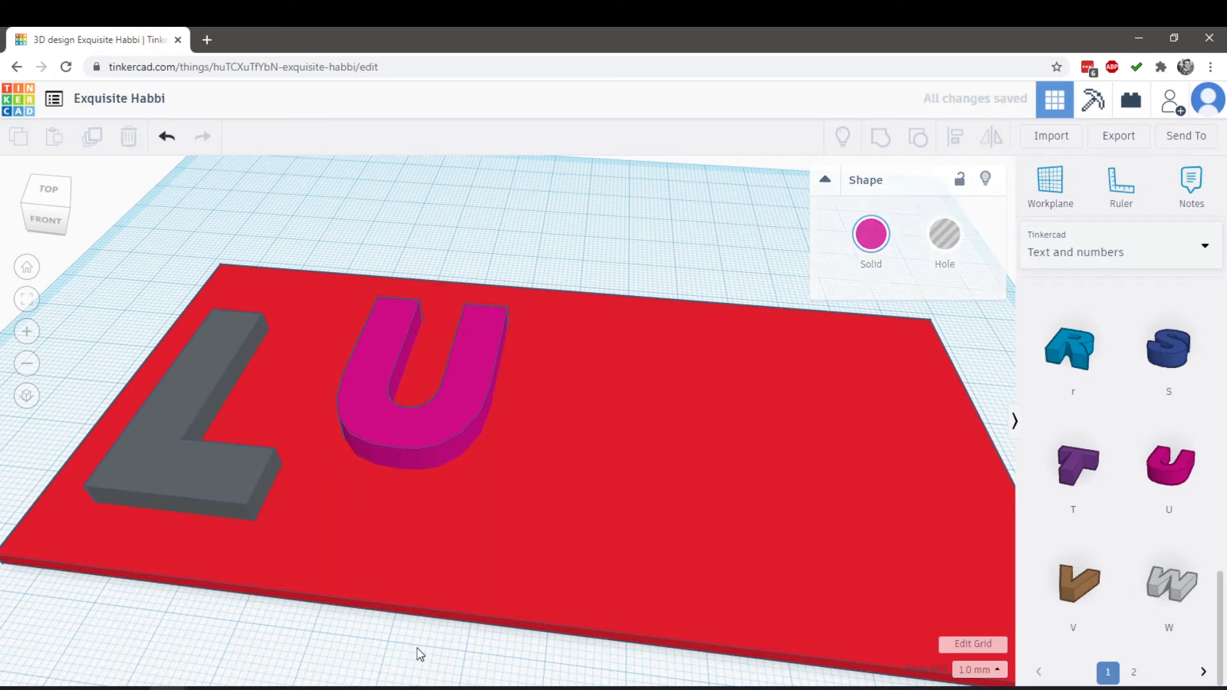
Add the letter K shape beside the U on the plate, enlarge it and set its height to 7 mm
right_click_drag(417, 647, 477, 638)
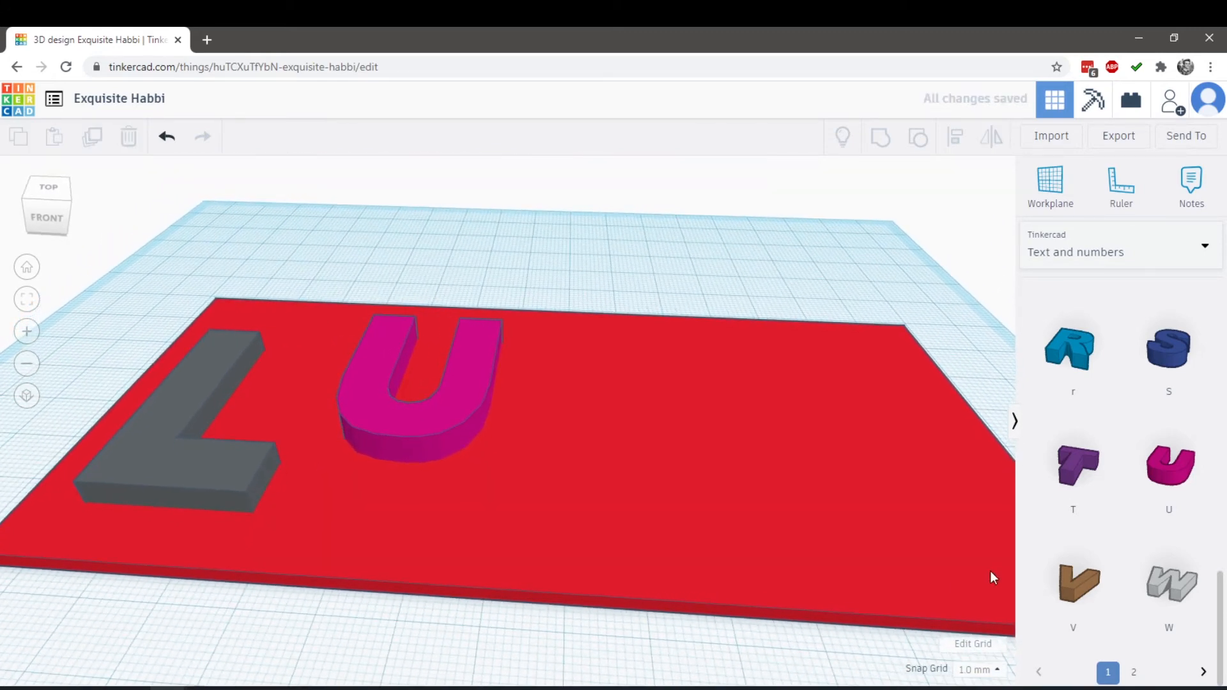
scroll(1104, 530, "up", 10)
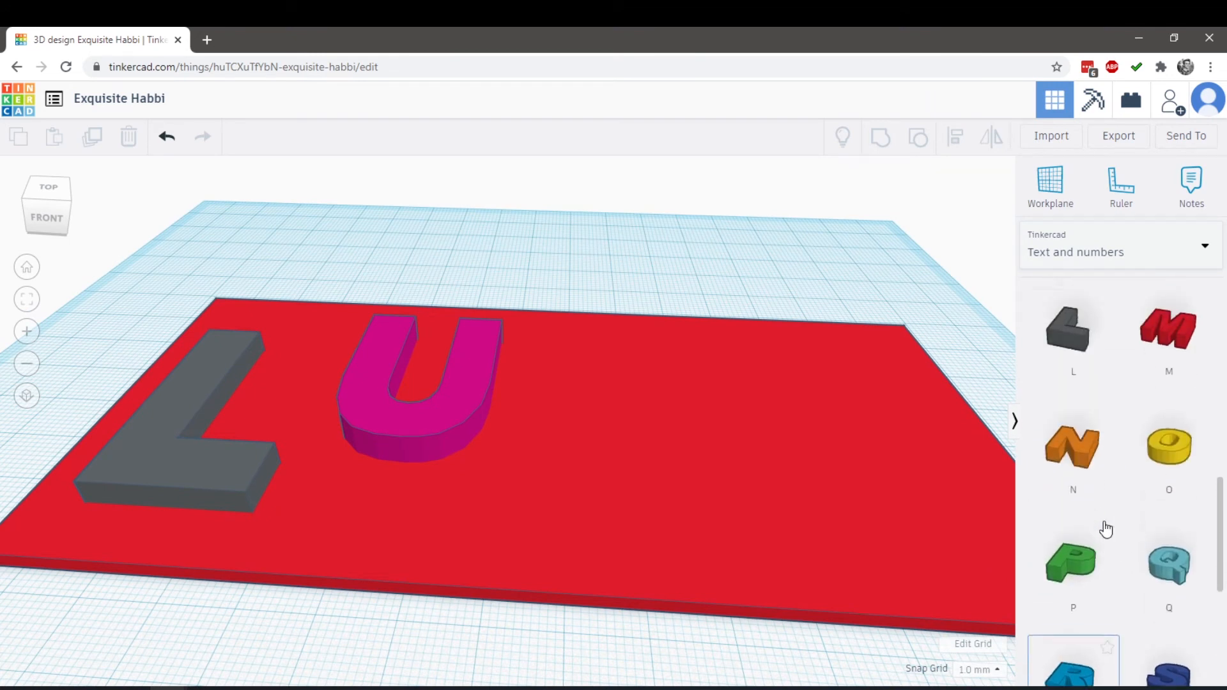
scroll(1109, 518, "up", 1)
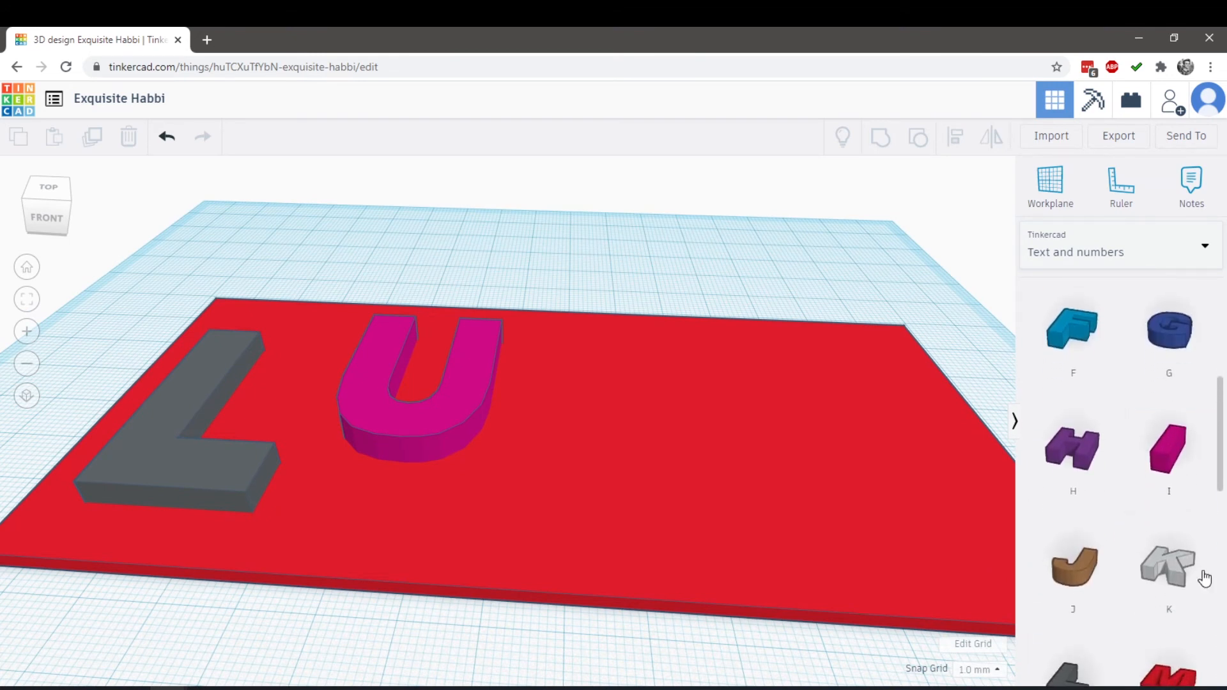
left_click(1170, 563)
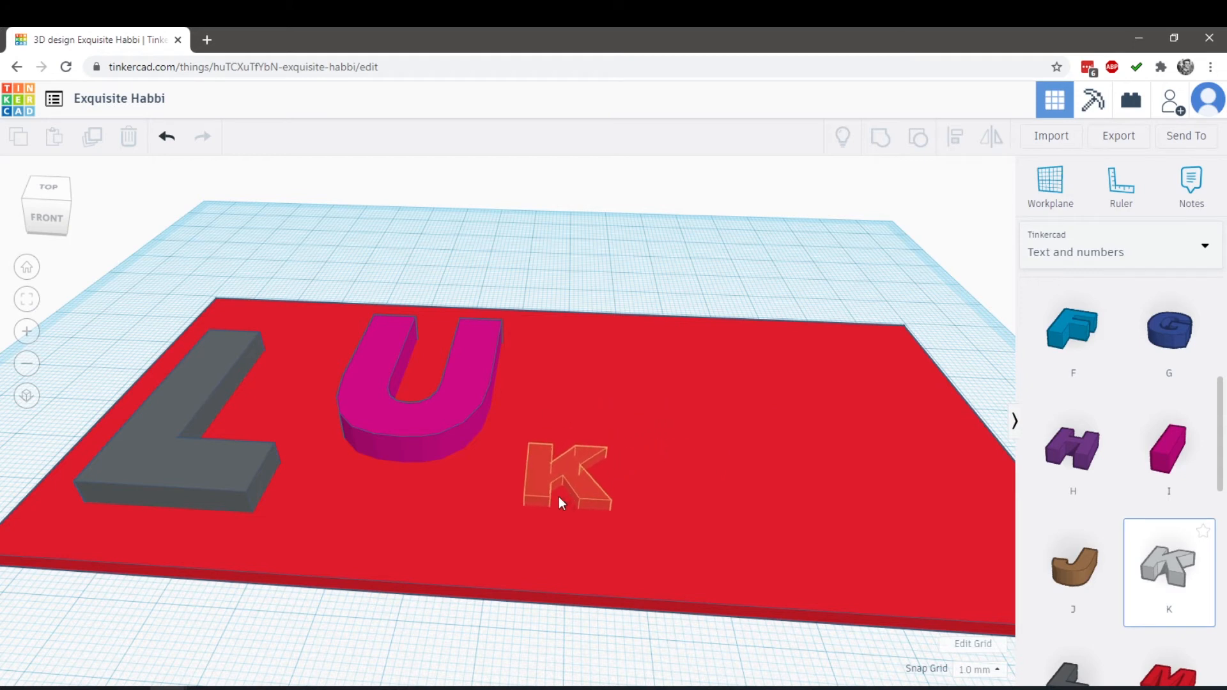
left_click(573, 497)
left_click_drag(593, 477, 659, 401)
left_click_drag(595, 437, 601, 425)
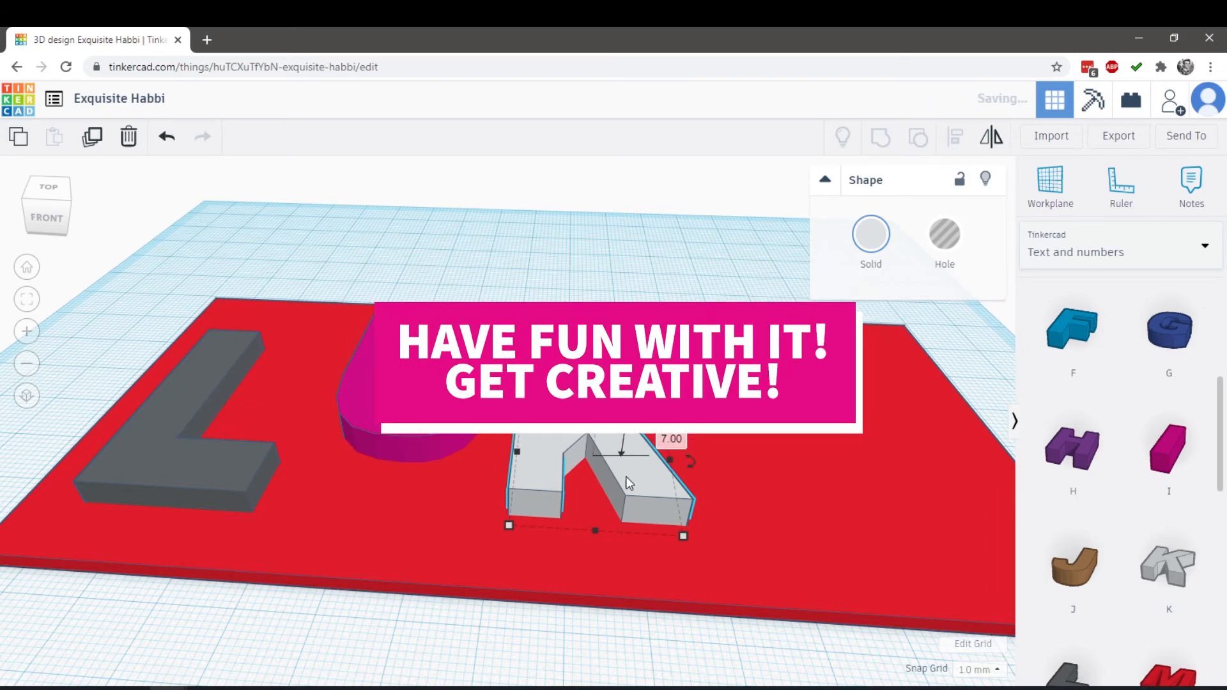
left_click_drag(639, 505, 662, 528)
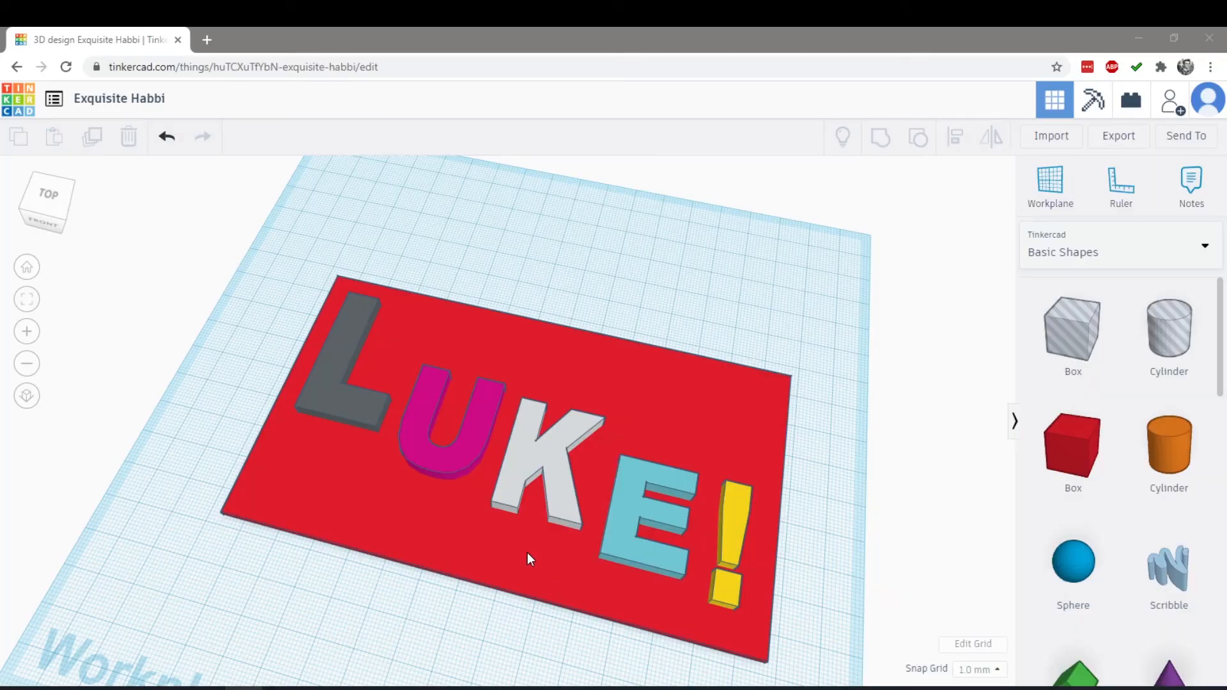
Change the red plate's solid color to the bright green preset
right_click_drag(488, 624, 463, 574)
right_click_drag(439, 492, 420, 596)
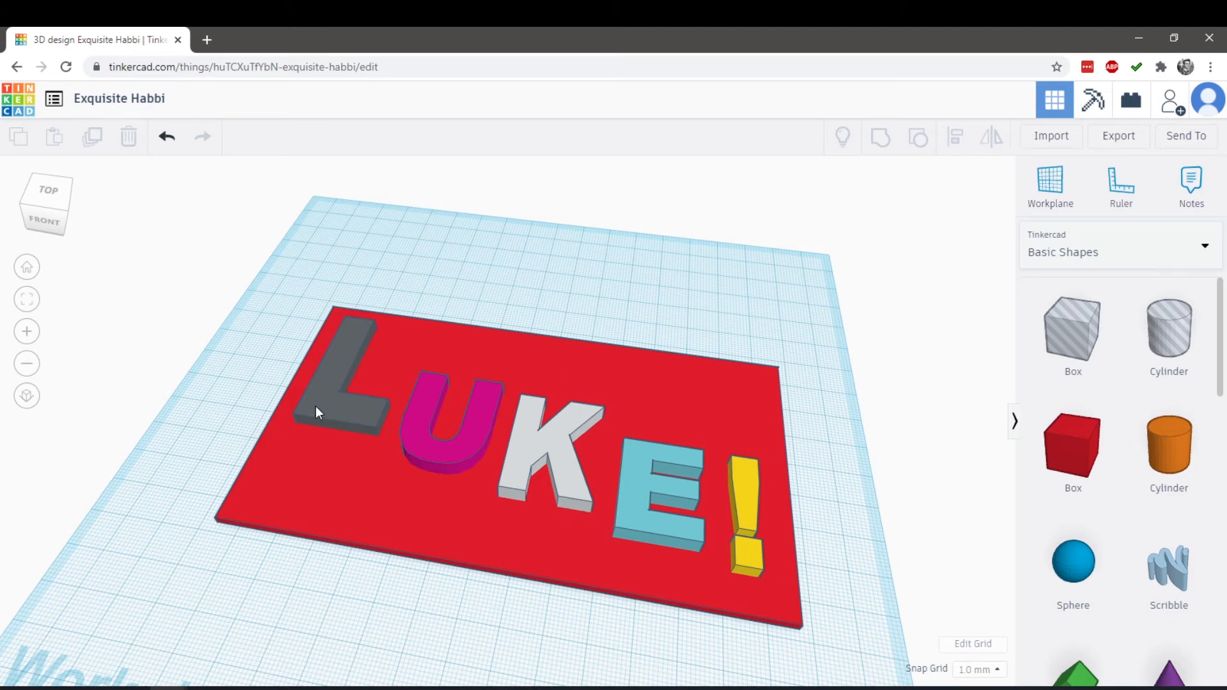
left_click(391, 345)
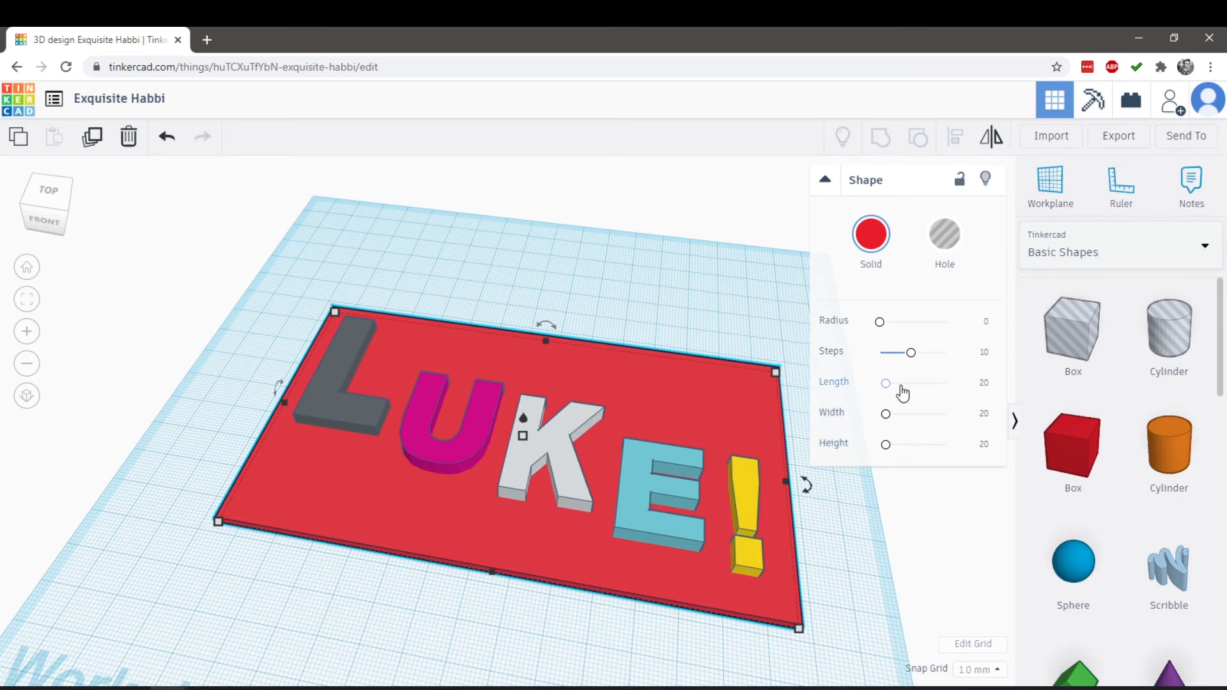
left_click(872, 247)
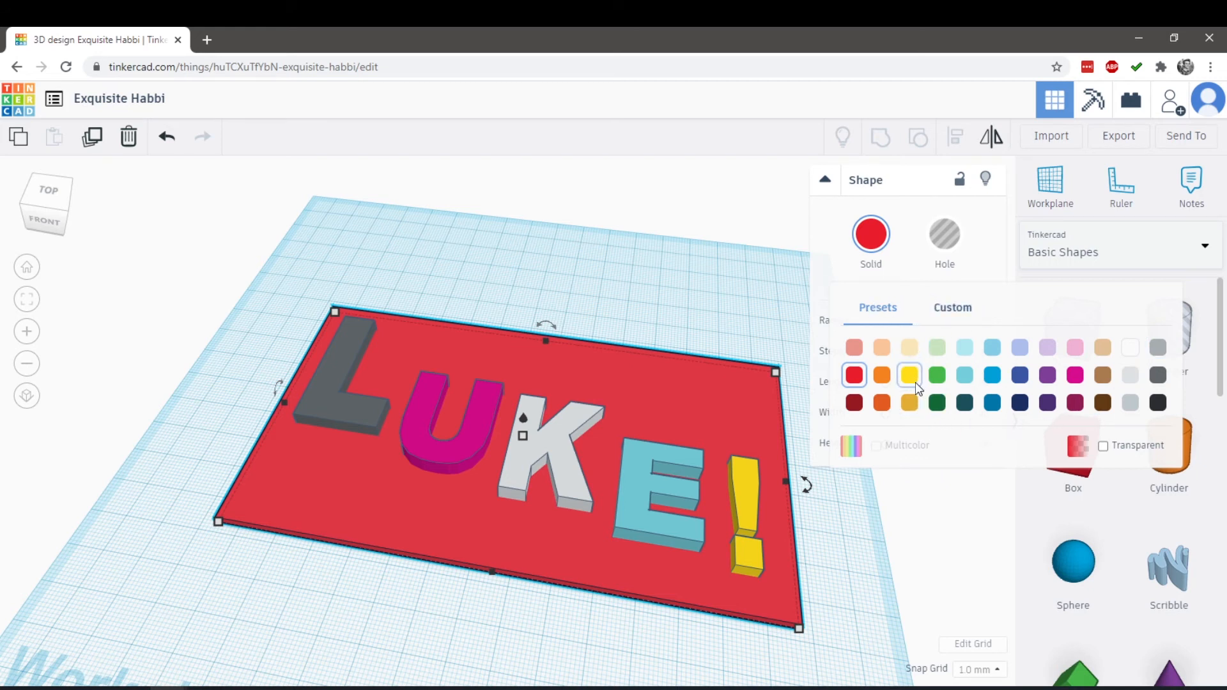
left_click(936, 376)
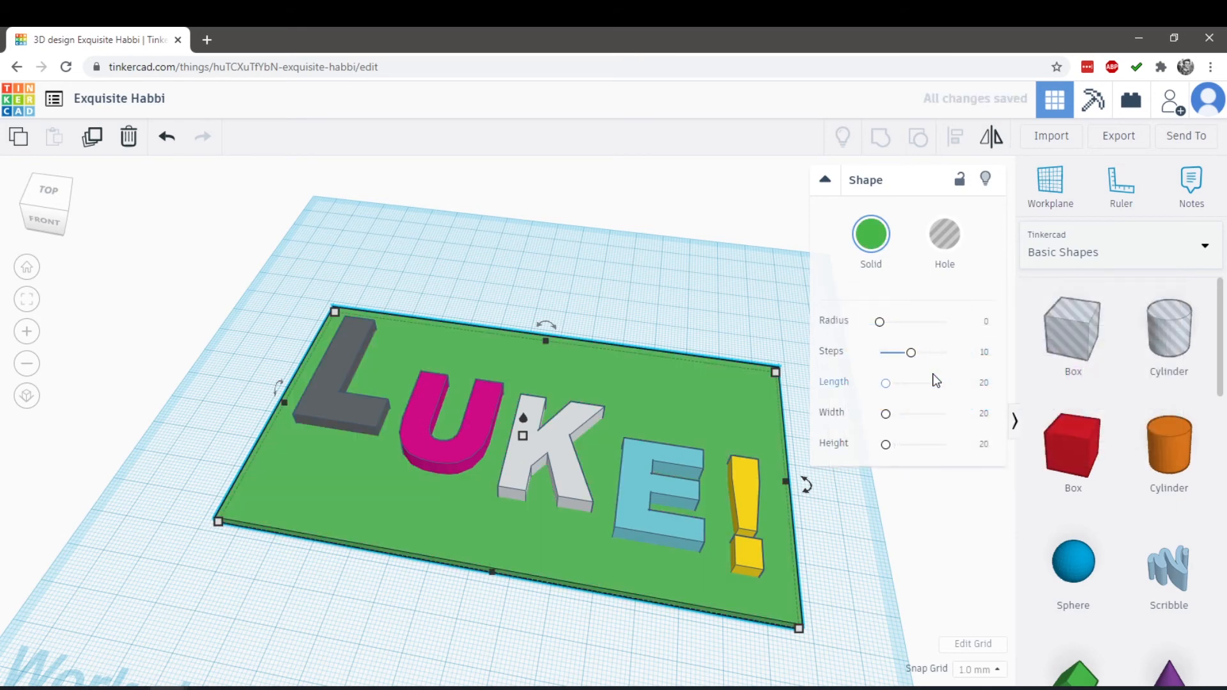
Change the dark gray letter L's solid color to the bright yellow preset
right_click_drag(563, 365, 693, 301)
left_click(326, 409)
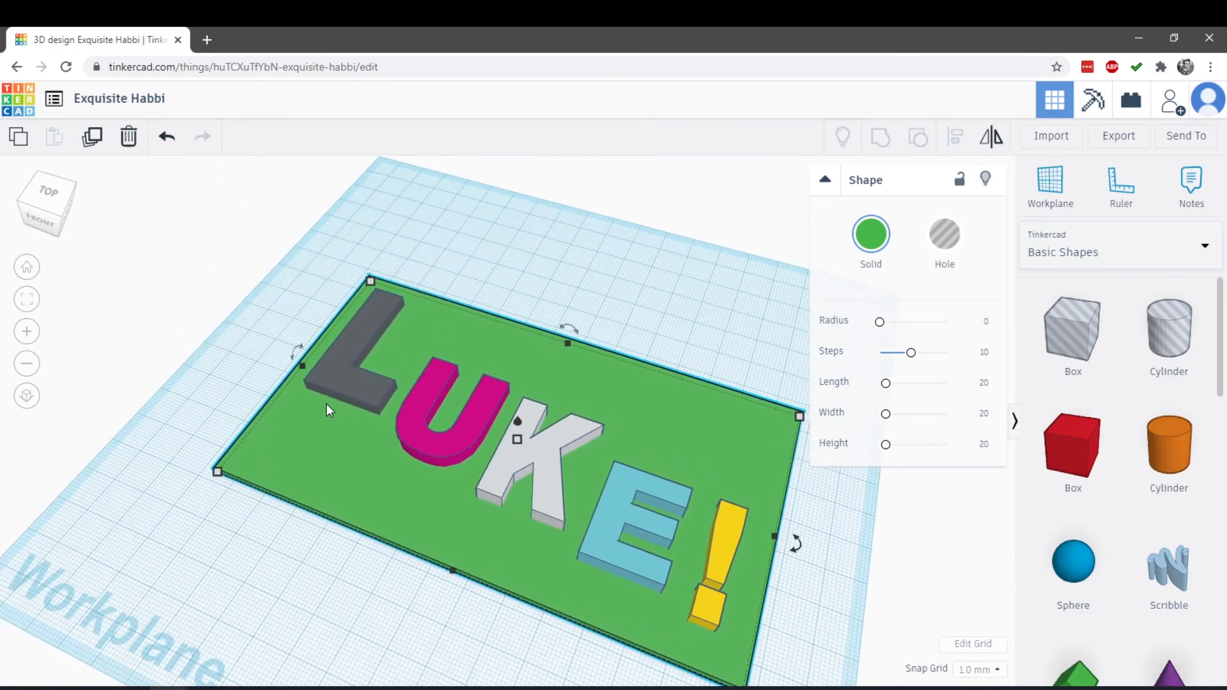
left_click(363, 393)
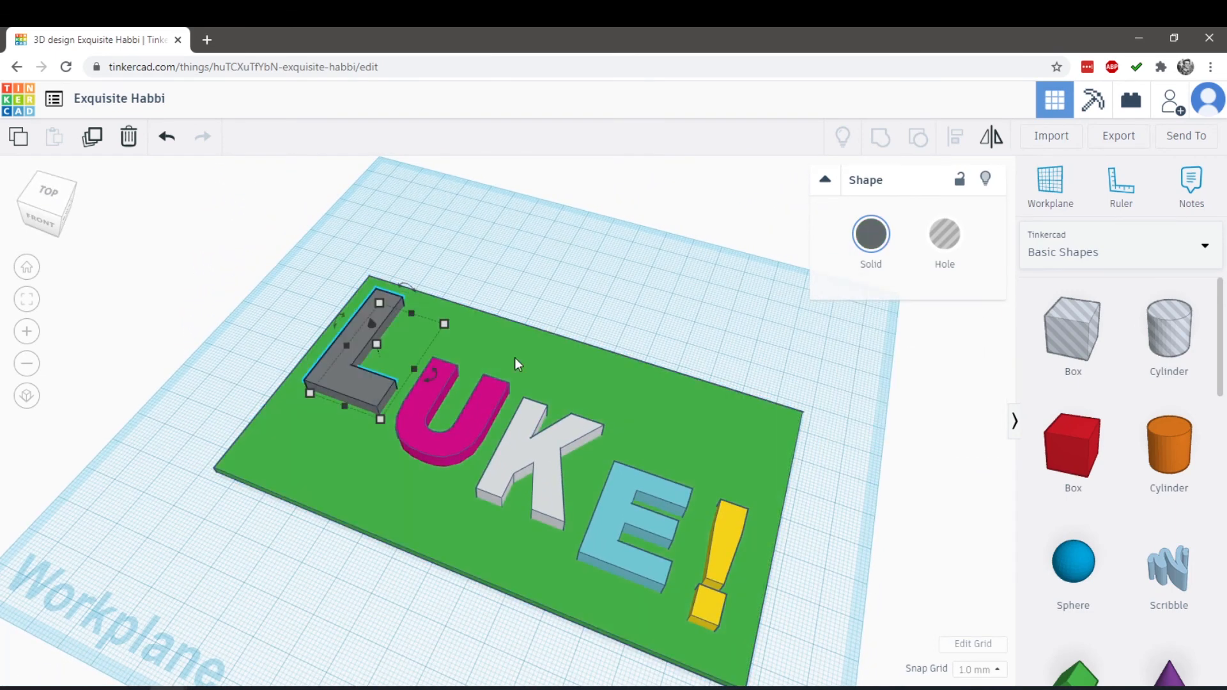
left_click(875, 234)
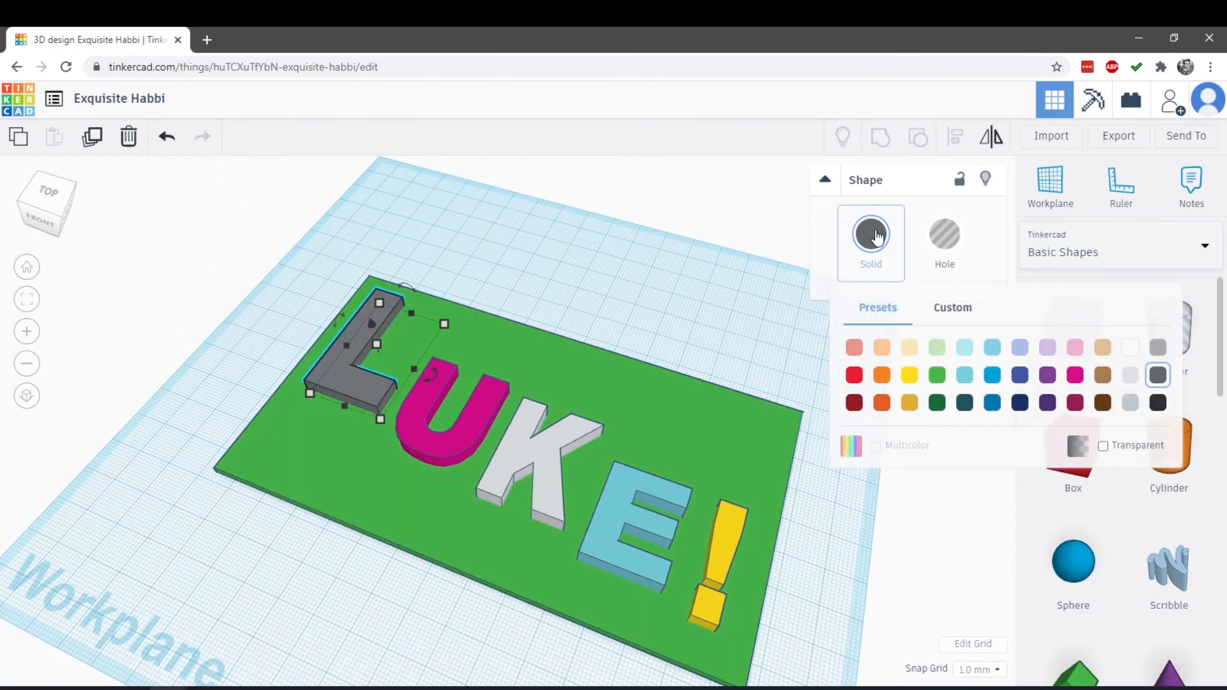
left_click(909, 376)
Try the bright green and dark green presets as the letter U's color
left_click(463, 451)
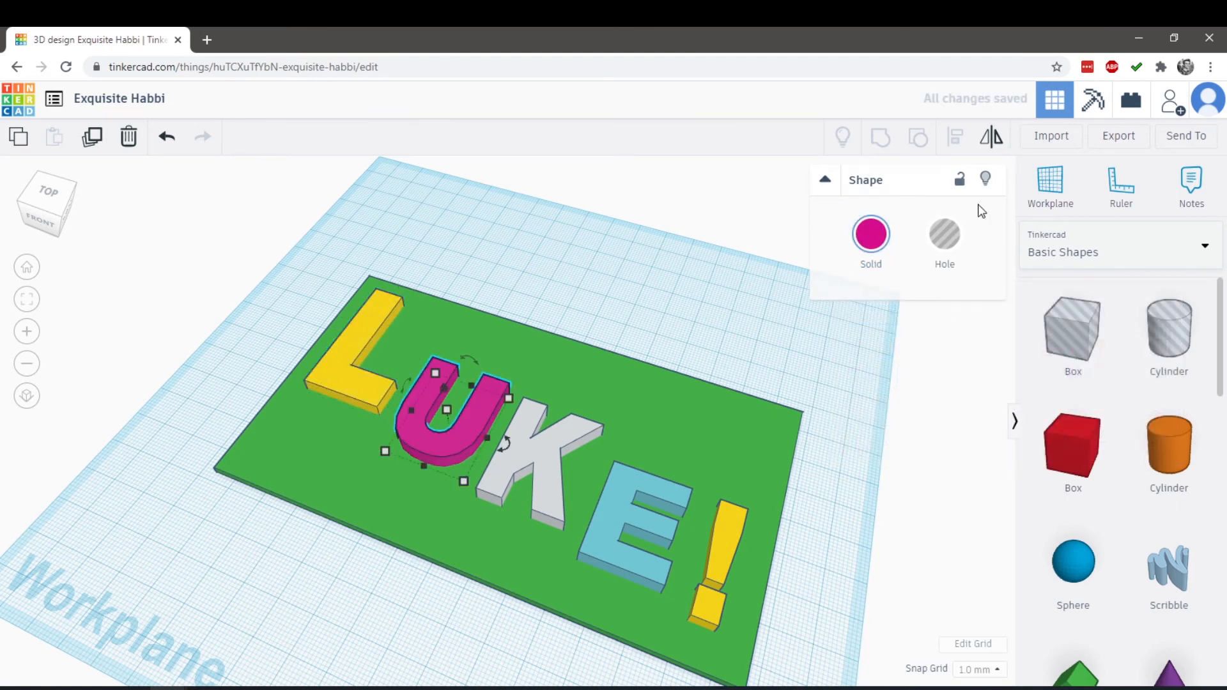
left_click(873, 238)
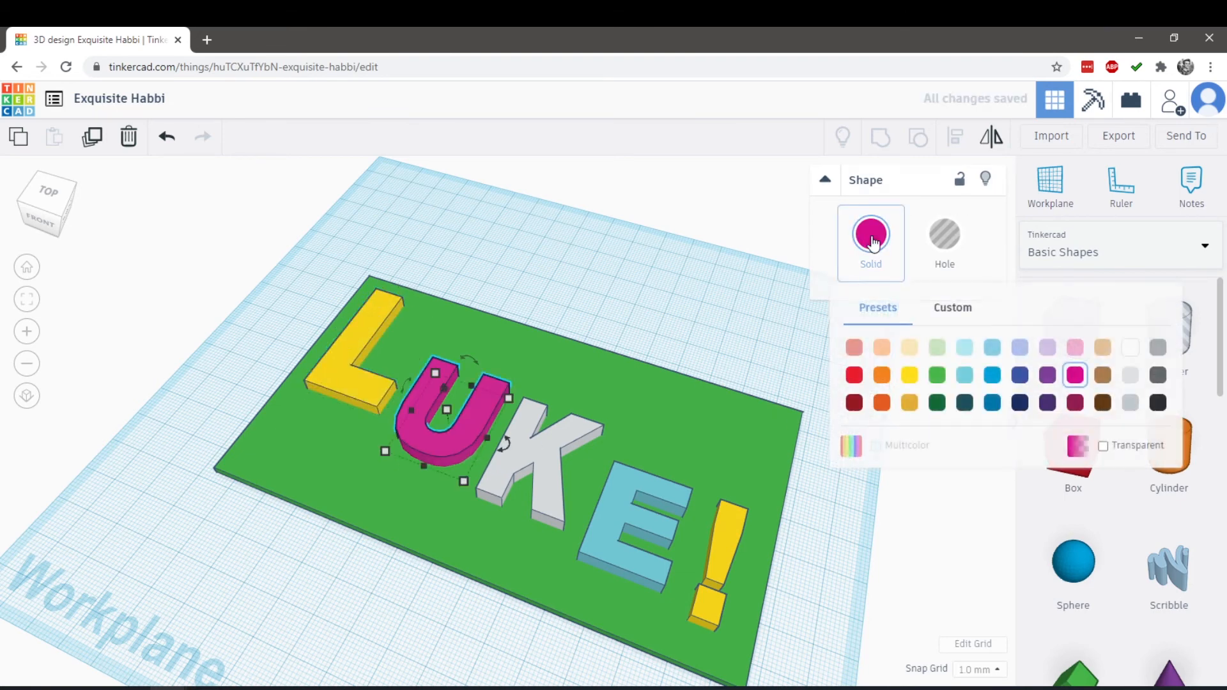
left_click(927, 381)
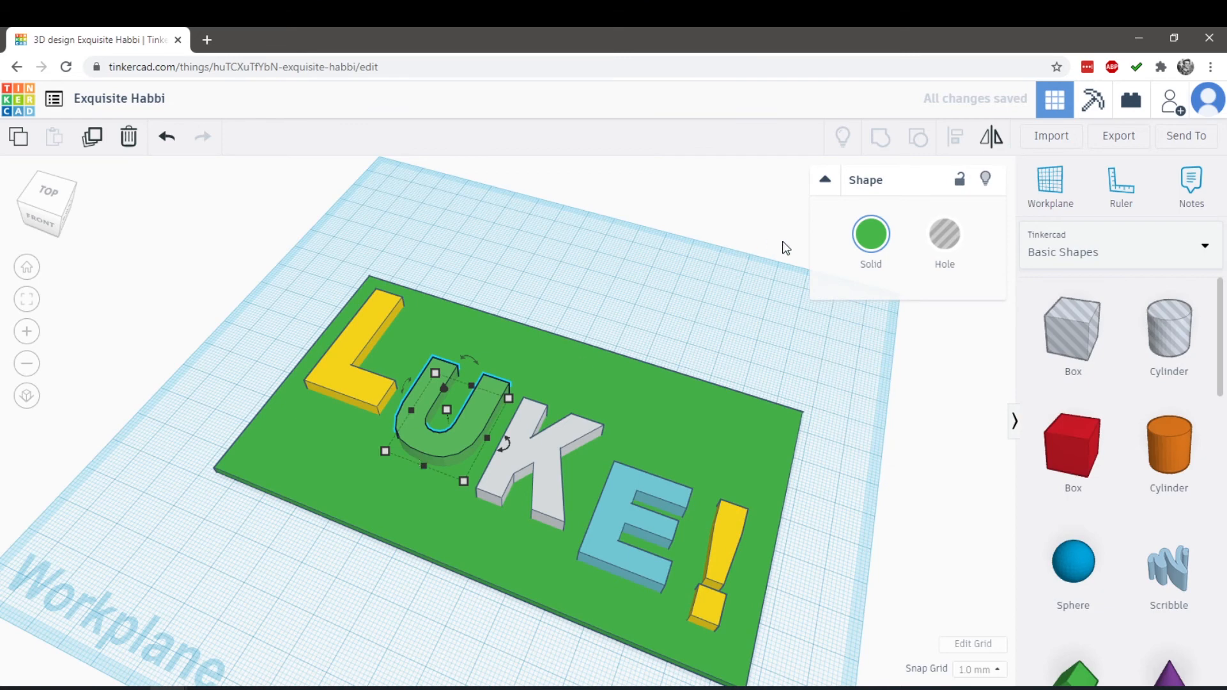
left_click(871, 235)
left_click(937, 403)
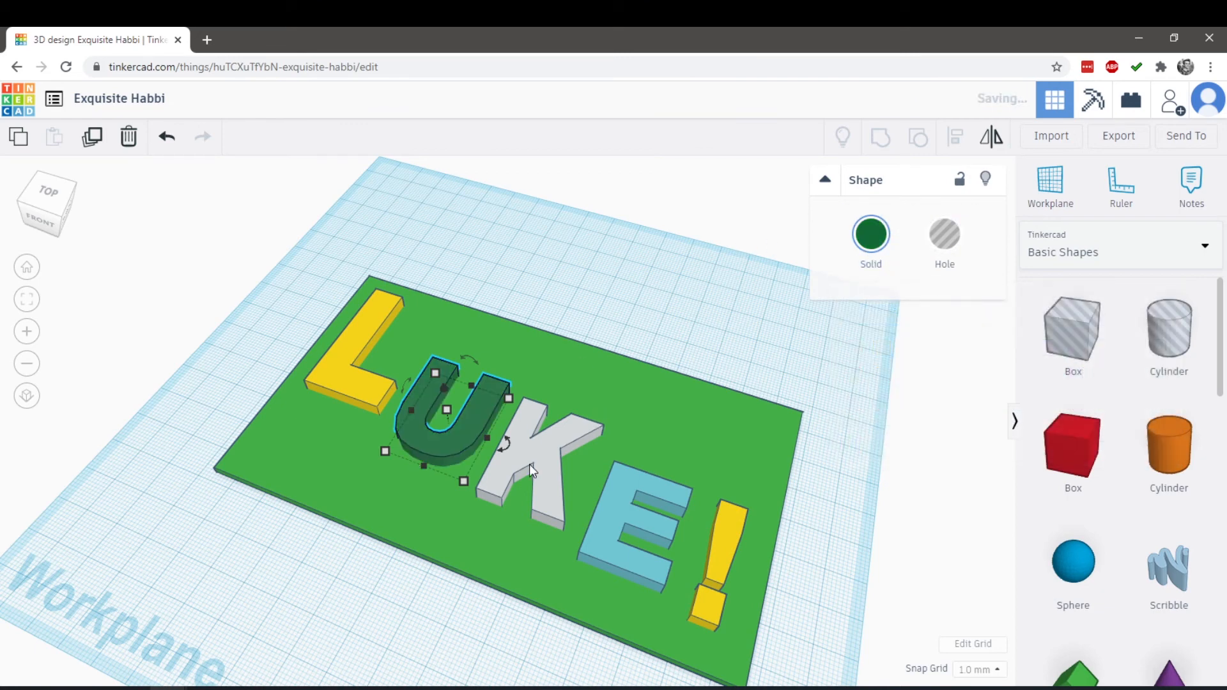
Color the letters U and K with the same bright yellow preset as the L
left_click(871, 235)
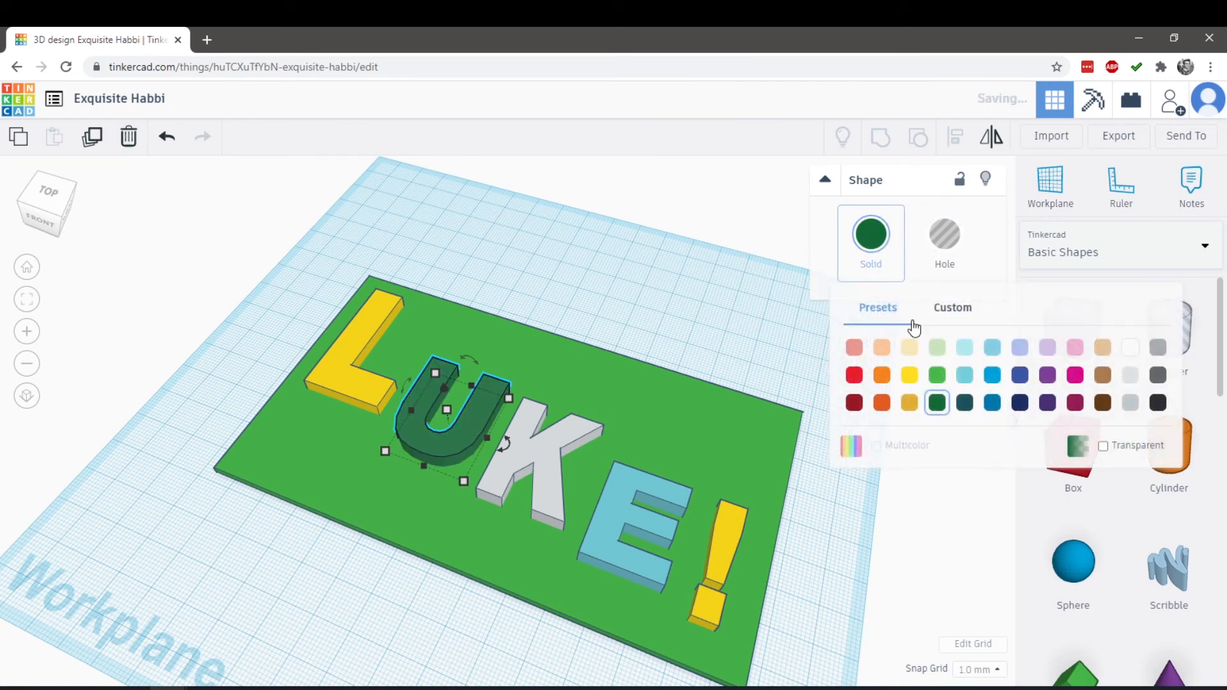
left_click(909, 375)
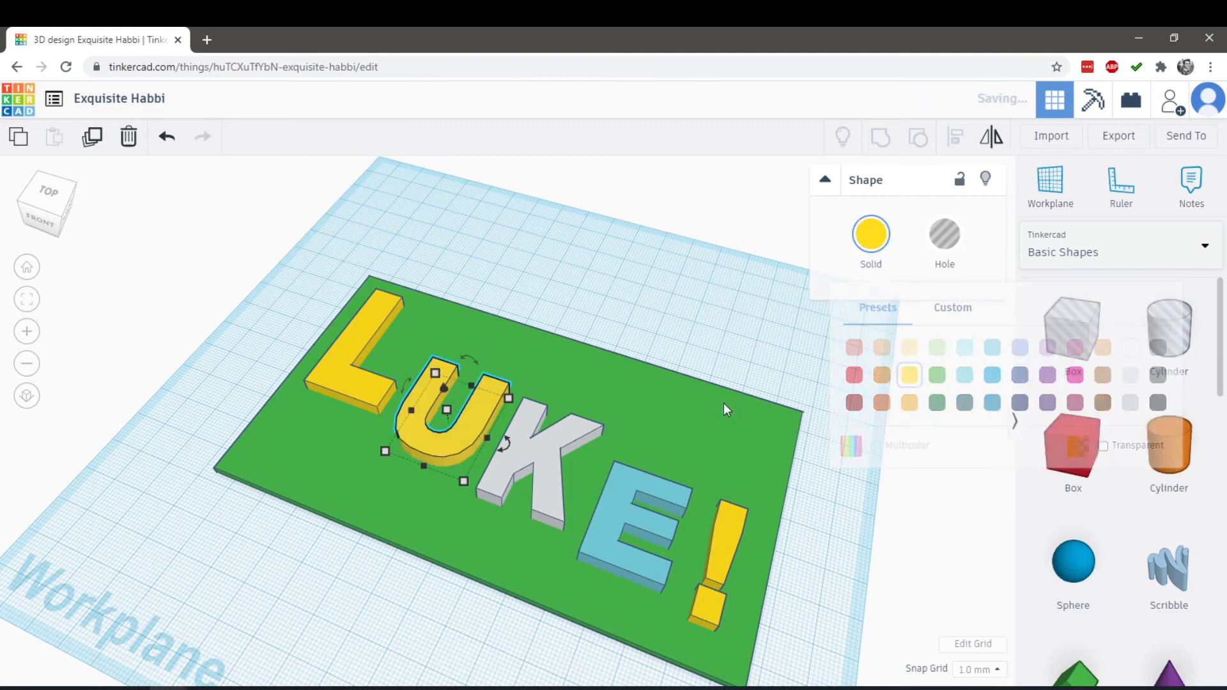
left_click(524, 462)
left_click(871, 234)
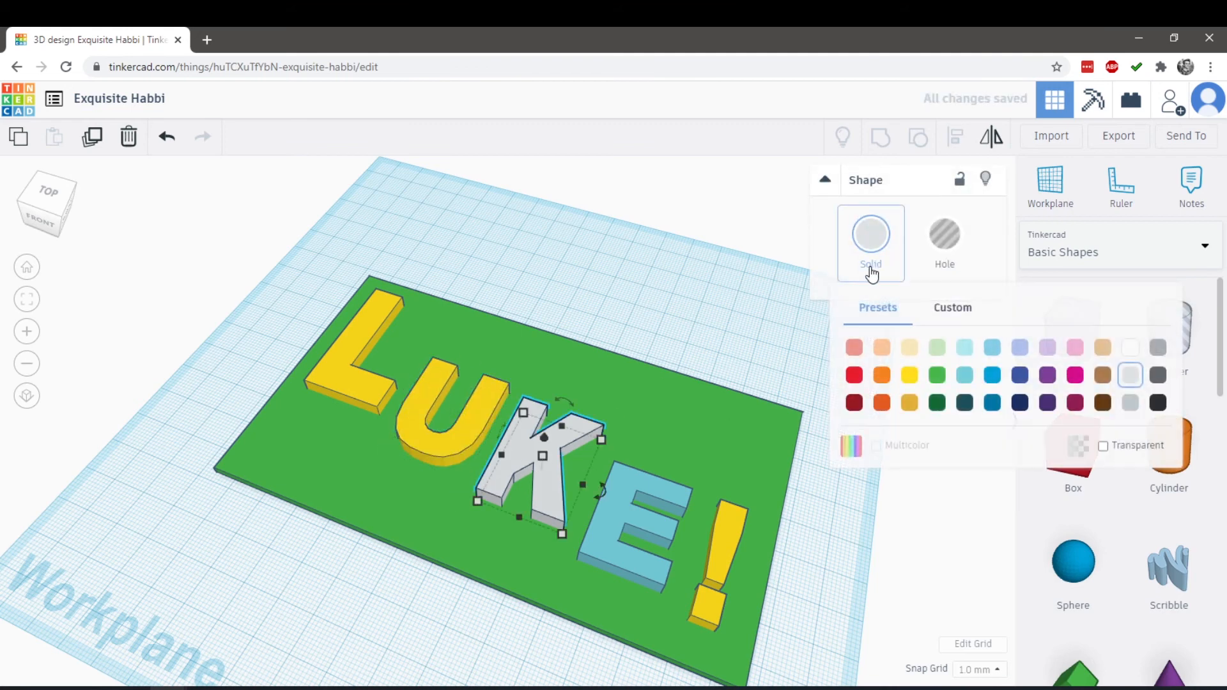
left_click(910, 375)
Change the light blue letter E's solid color to the bright yellow preset used on the other letters
left_click(618, 513)
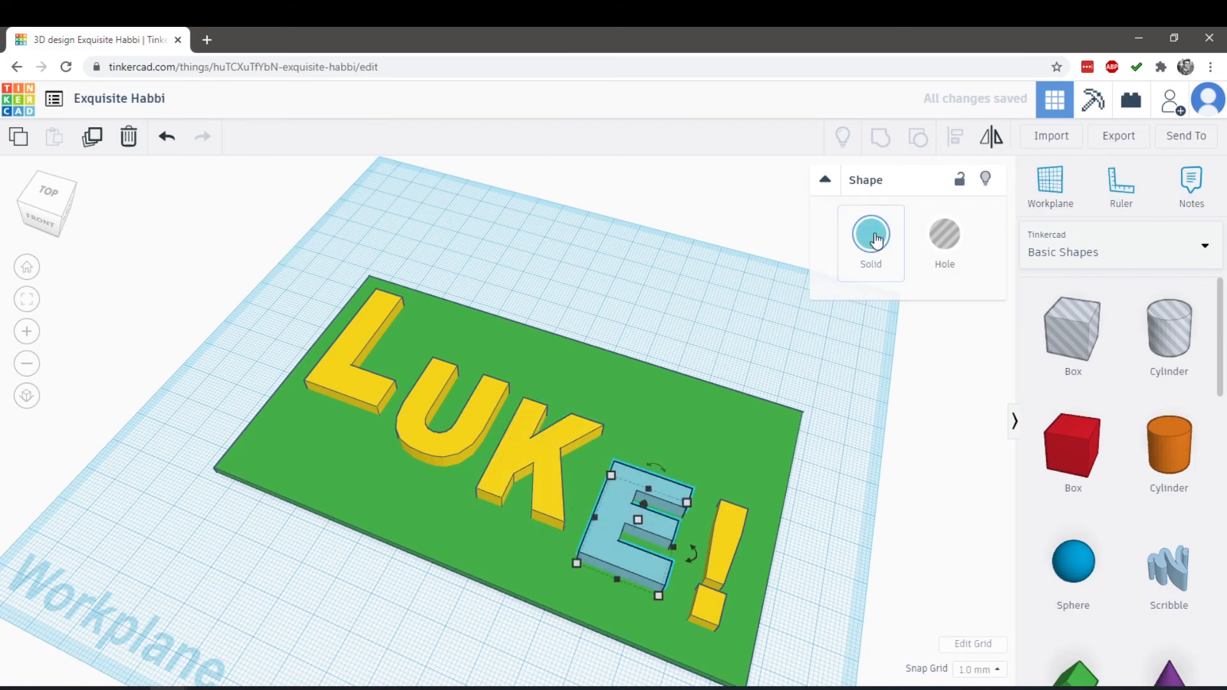
left_click(876, 239)
left_click(912, 374)
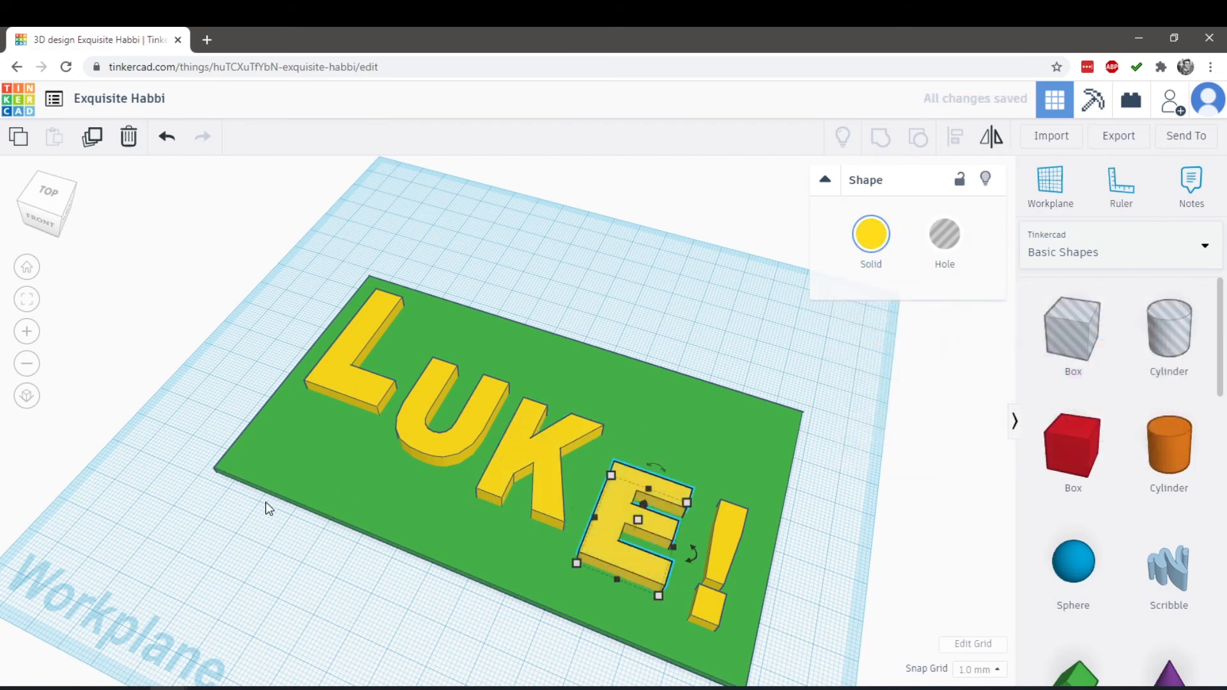
right_click_drag(259, 348, 298, 334)
right_click_drag(660, 344, 620, 347)
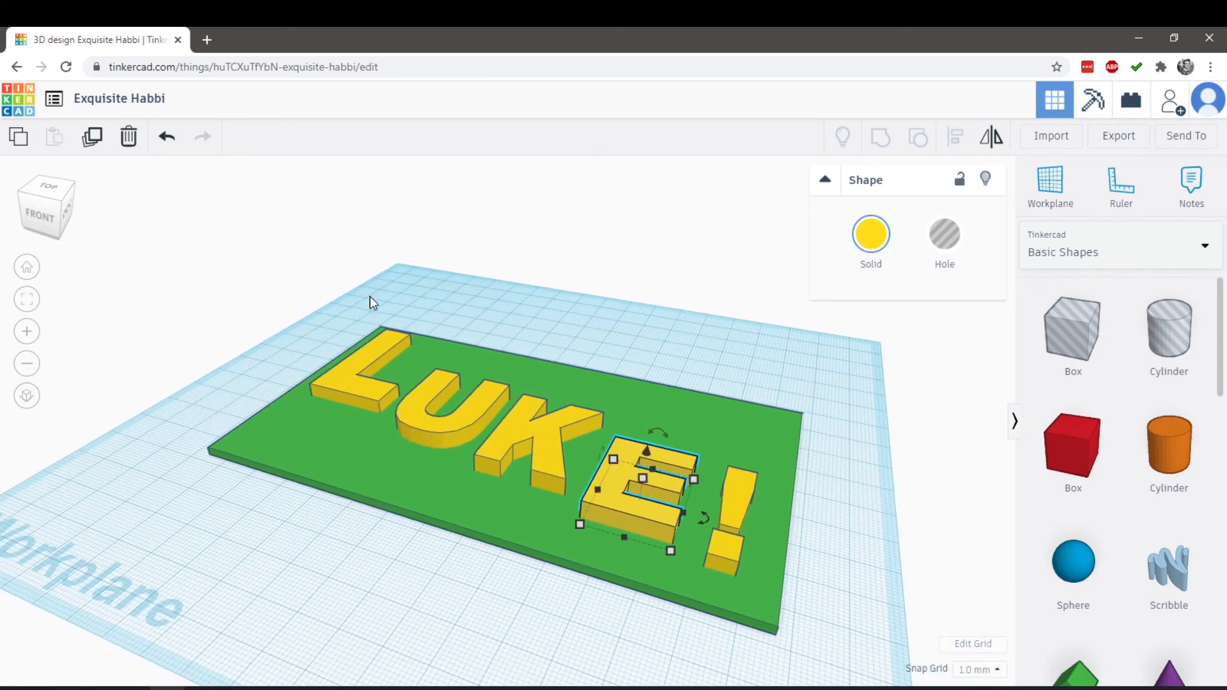
right_click_drag(373, 302, 546, 381)
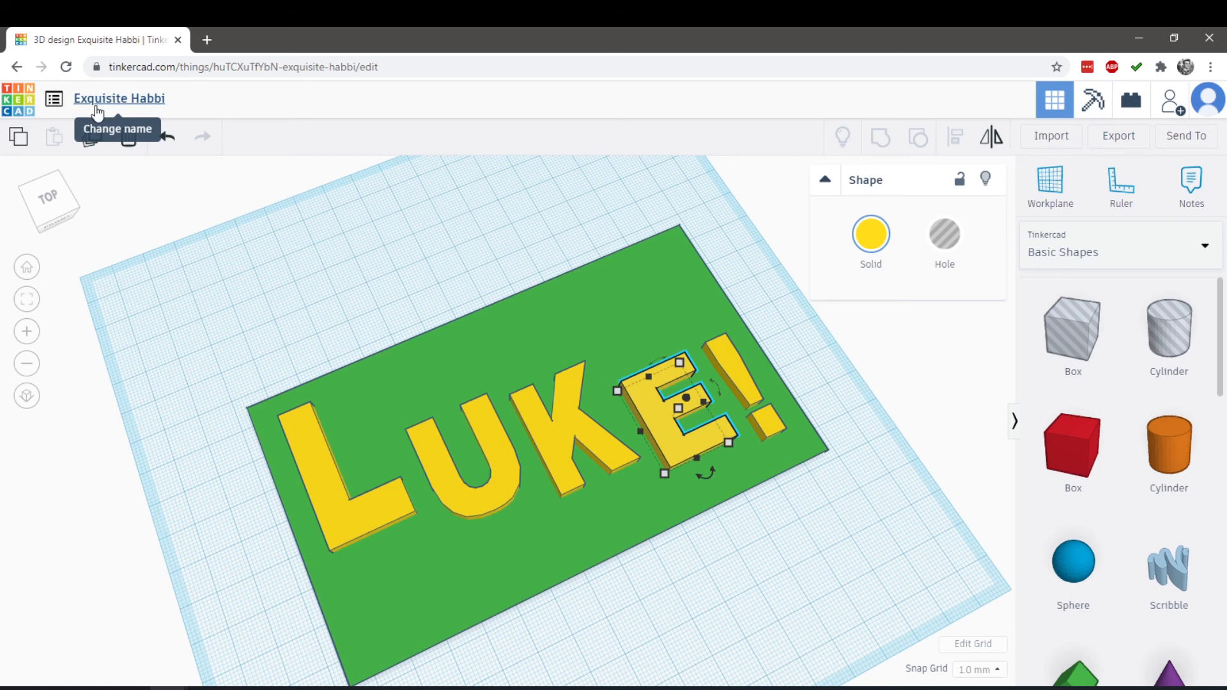
Rename the design to the first name spelled on the plate followed by "Nameplate", and deselect the letter E
left_click(156, 107)
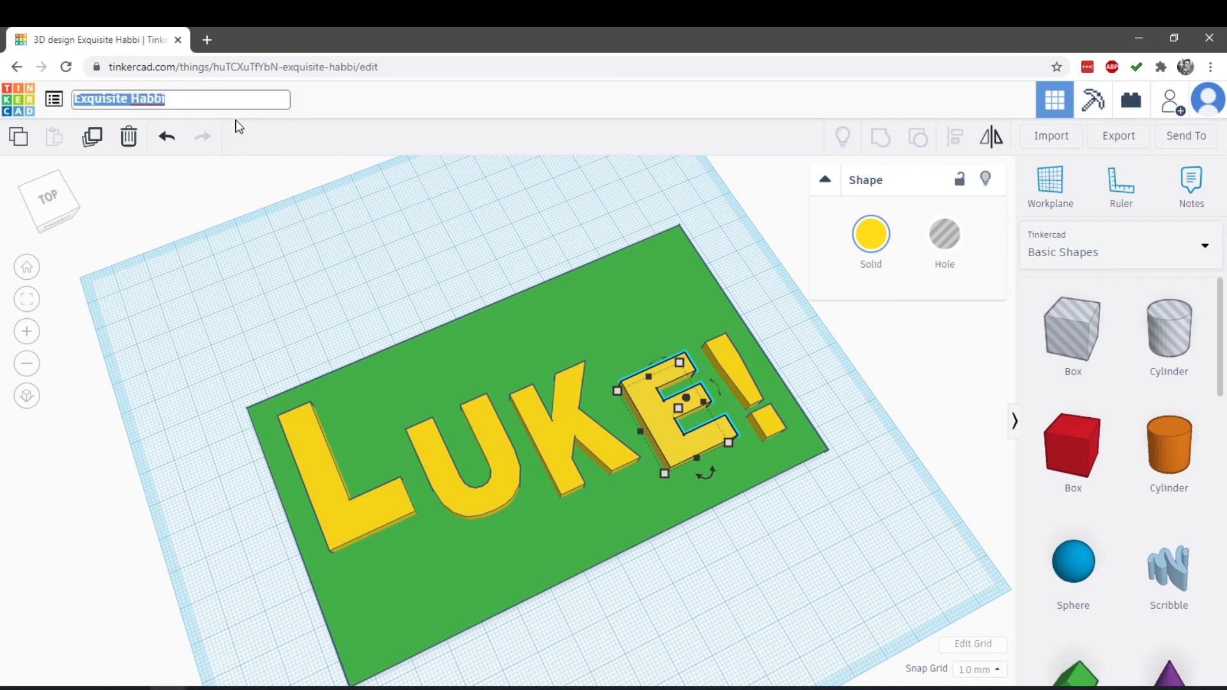
type("Luke Nameplate")
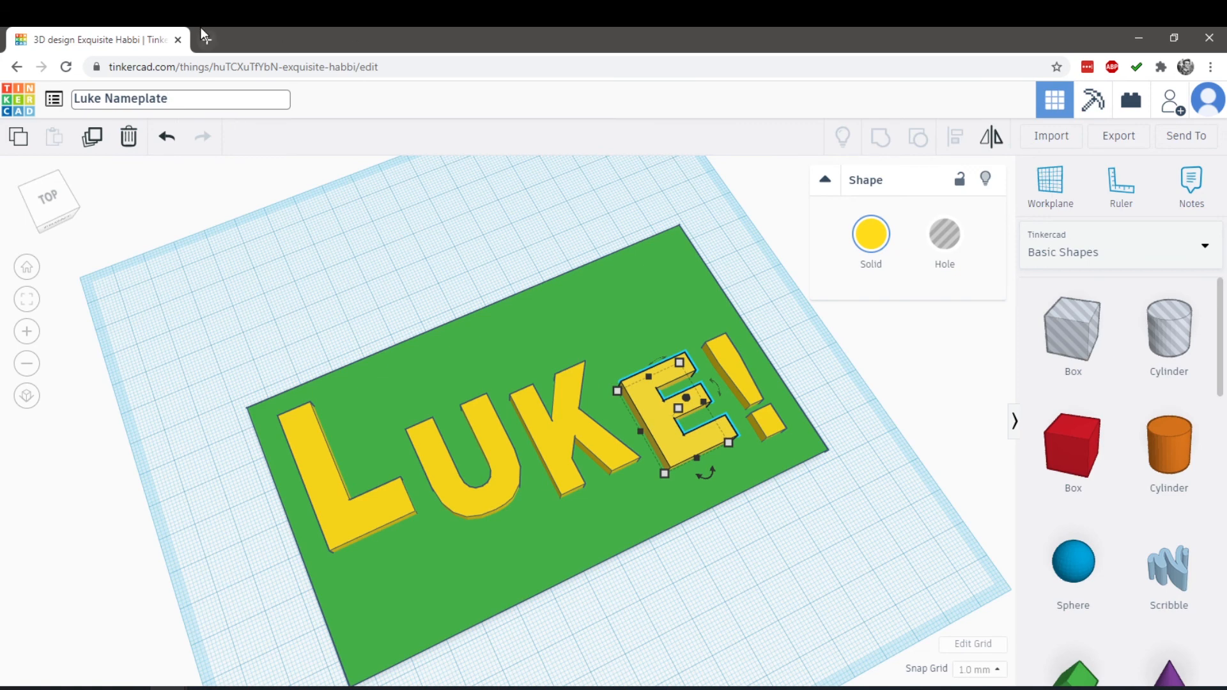
left_click(95, 97)
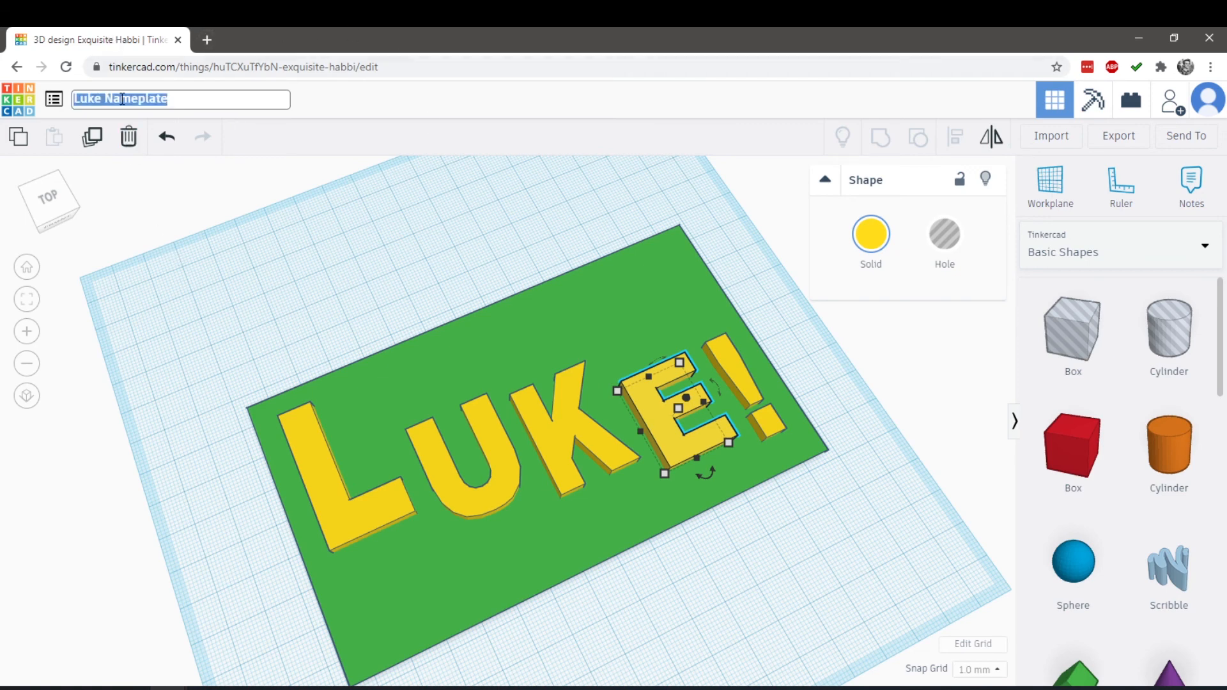
left_click(122, 99)
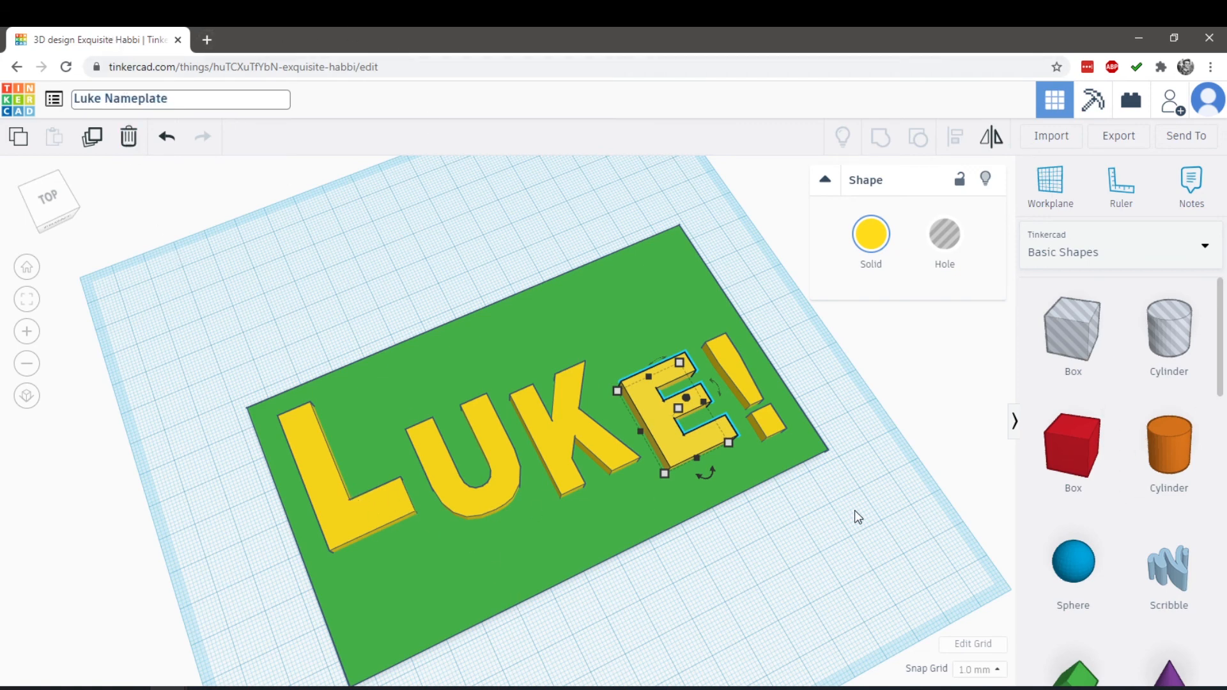
right_click_drag(854, 510, 716, 478)
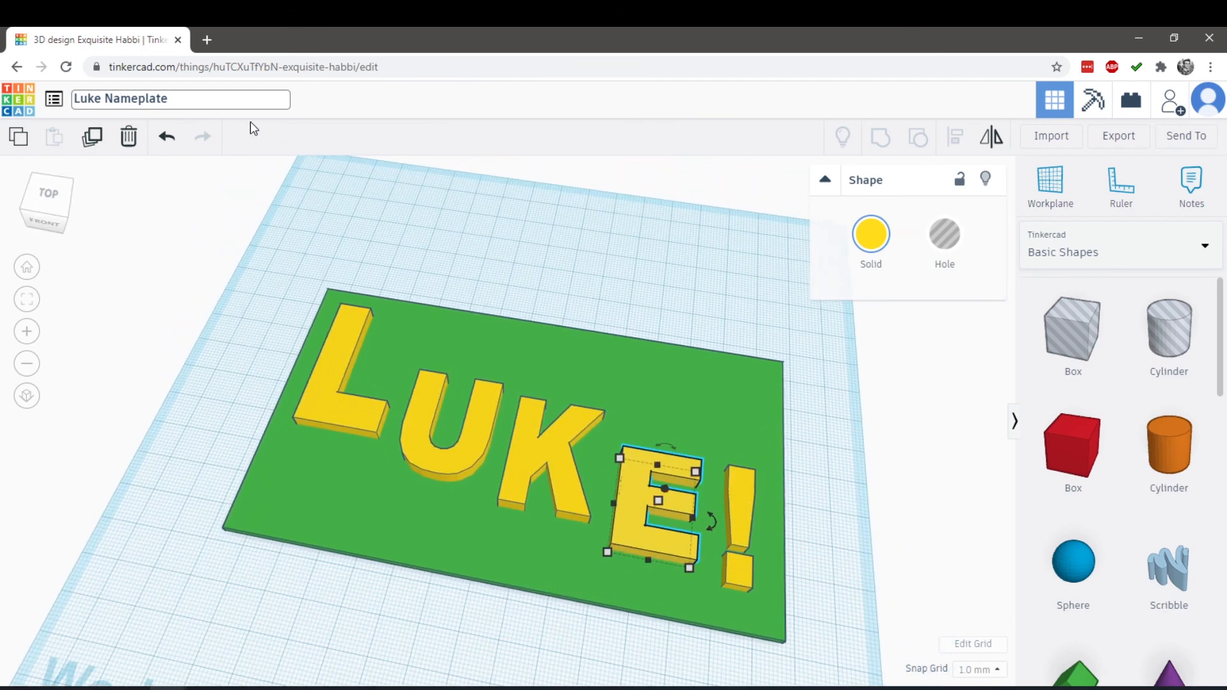
left_click(121, 315)
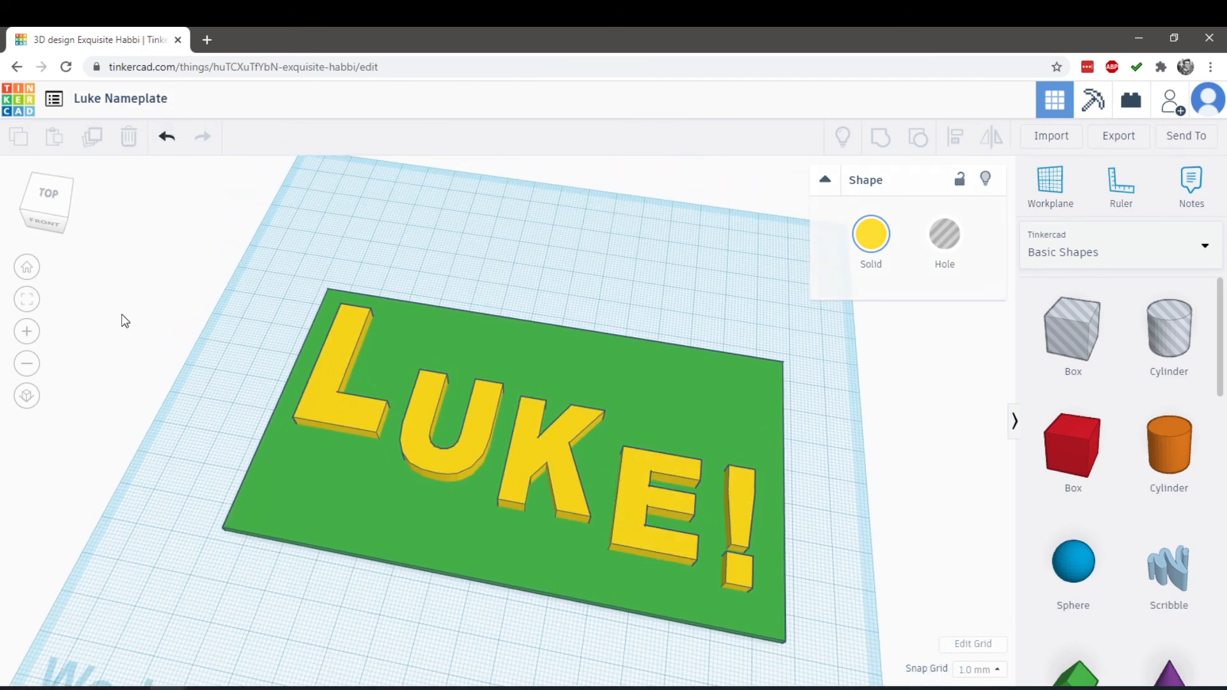
right_click_drag(171, 327, 257, 361)
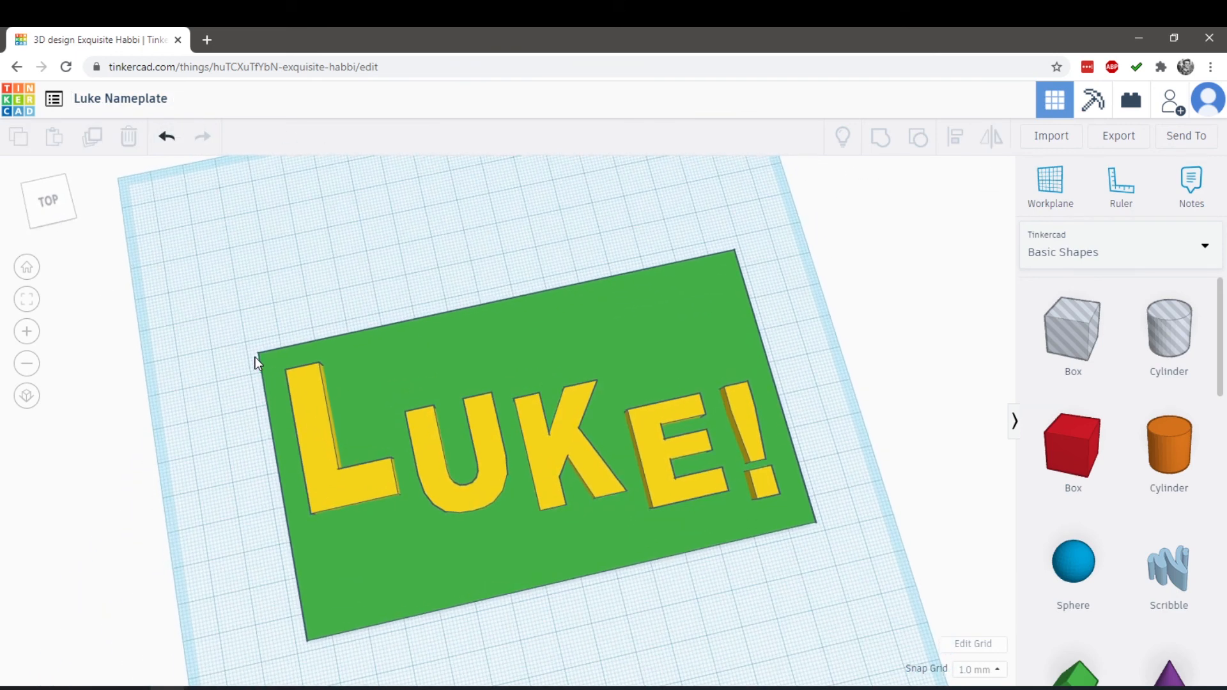
right_click_drag(255, 355, 341, 395)
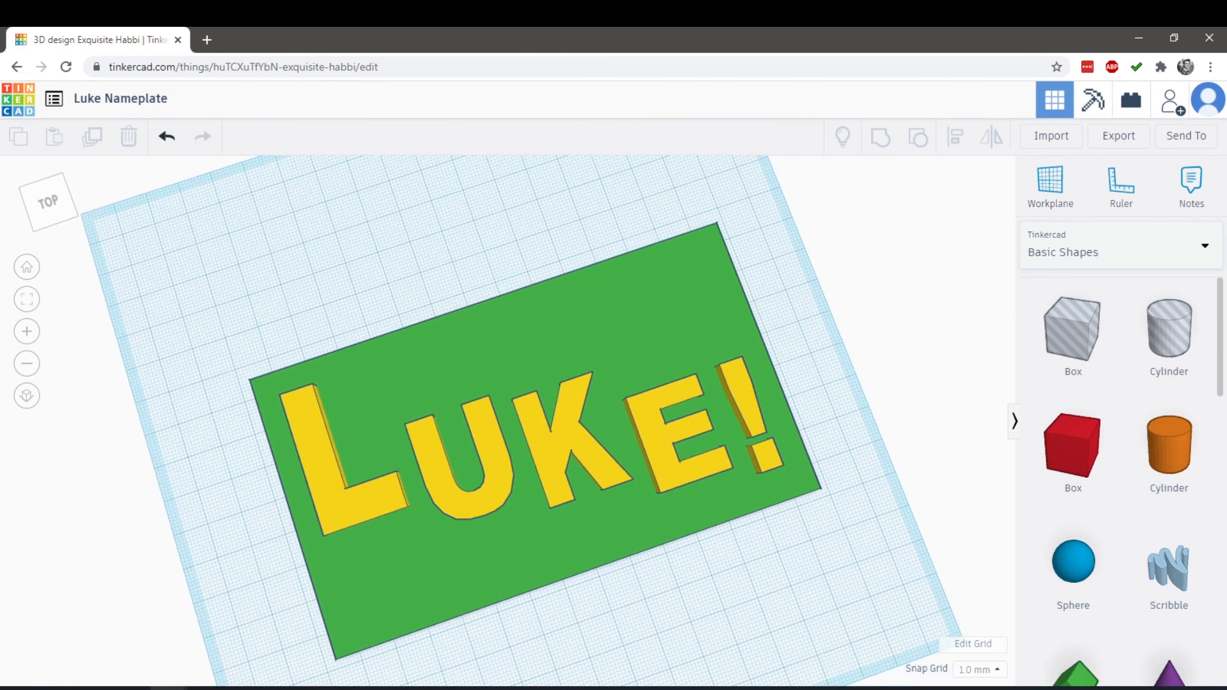